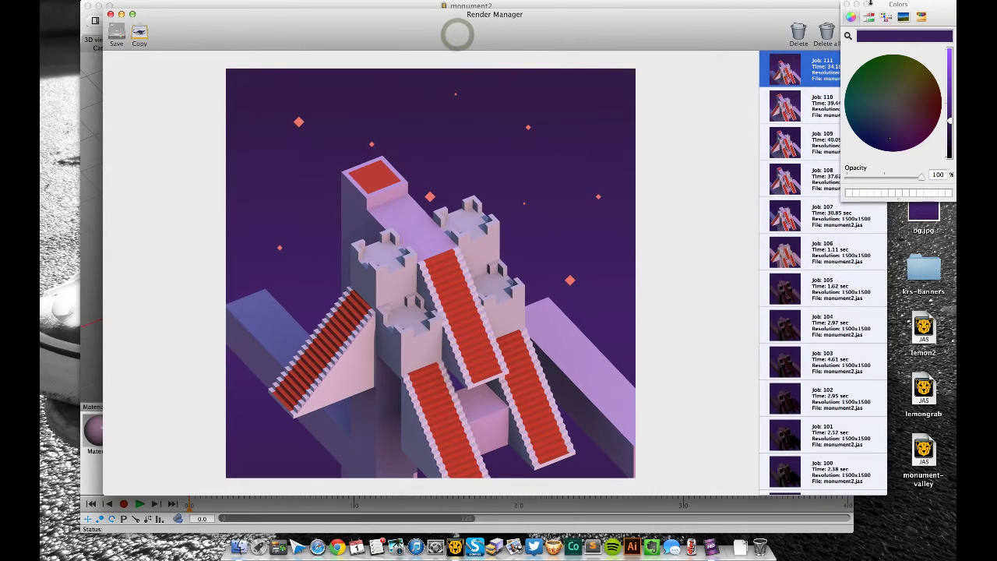
Put away the Colors and Render Manager windows and create a new empty scene
click(847, 4)
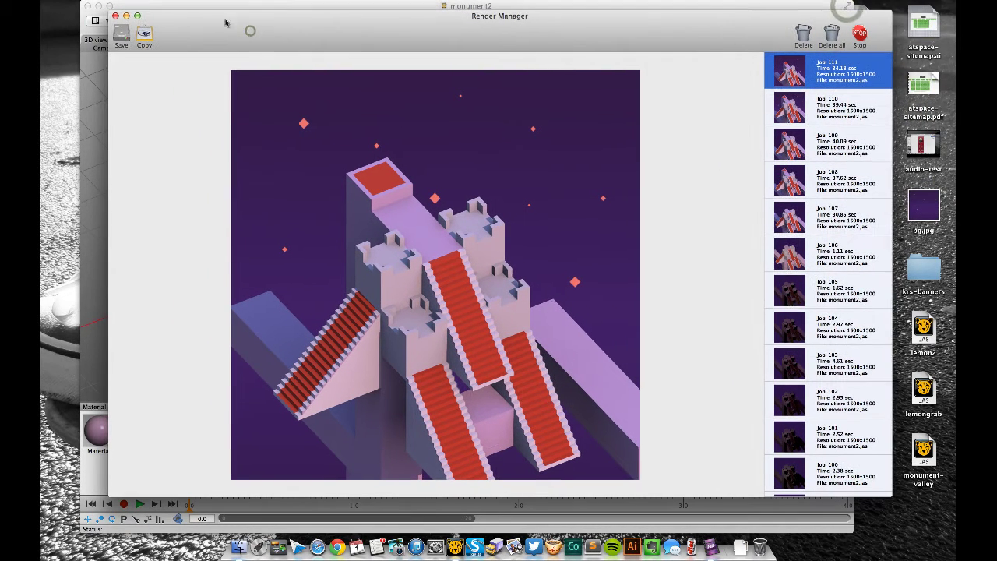
click(126, 16)
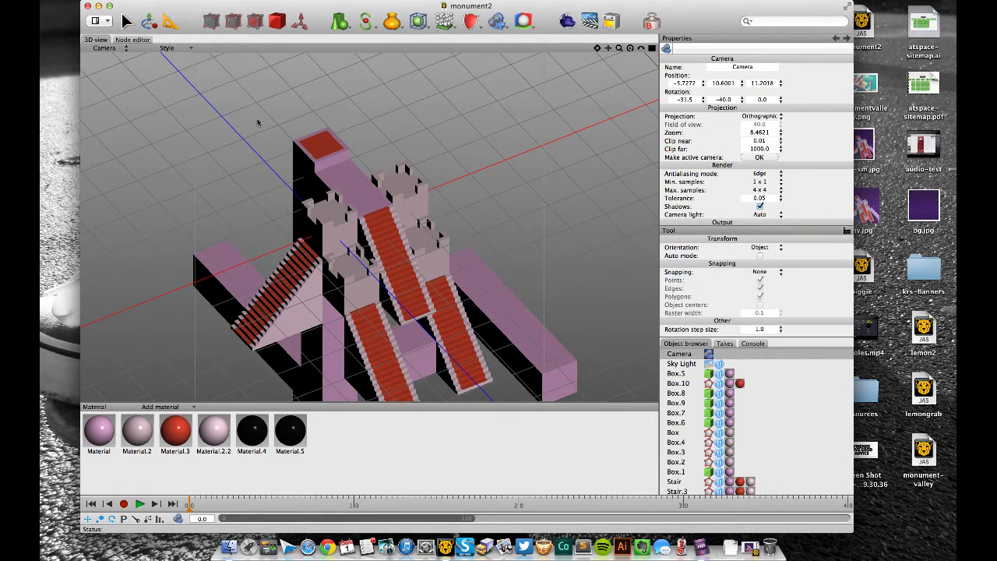
key(super+n)
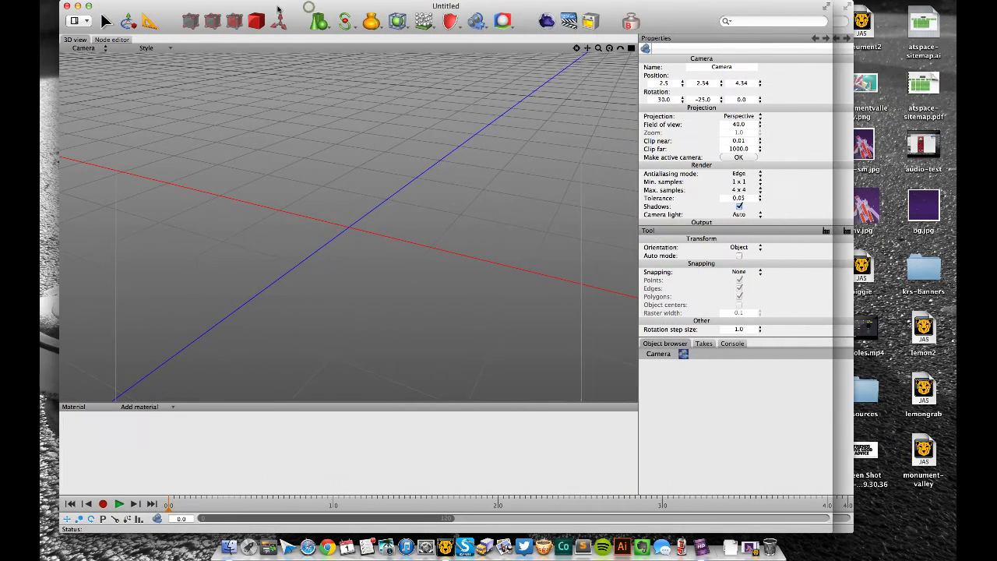
Add a box primitive and convert it into an editable polygon object
click(321, 22)
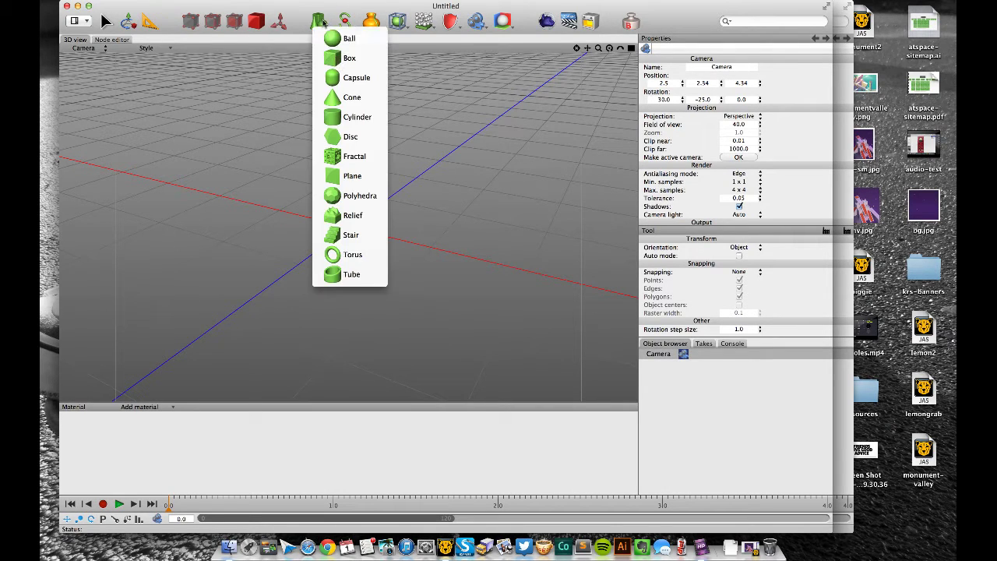
click(346, 59)
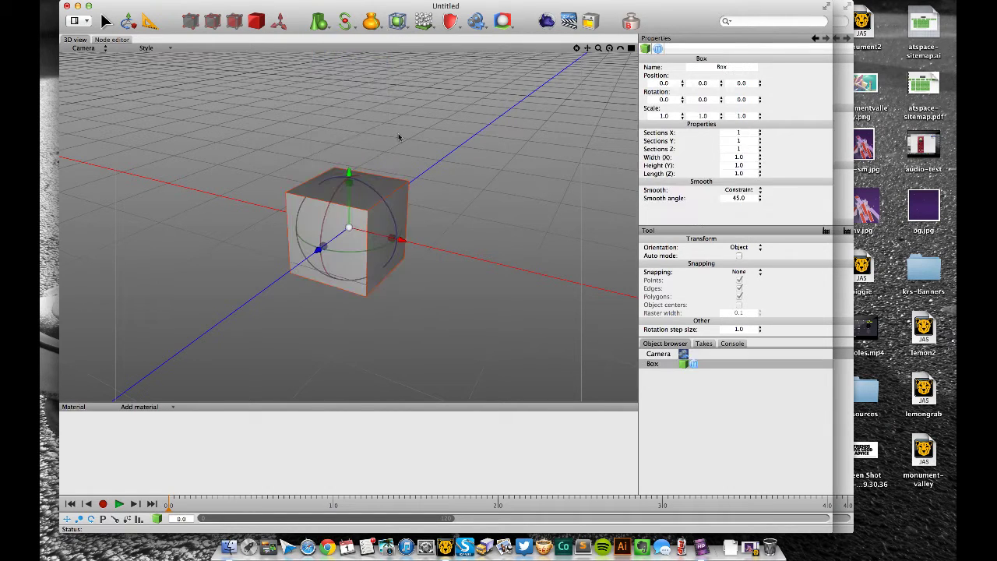
alt+drag(413, 150, 394, 164)
scroll(504, 214, down, 10)
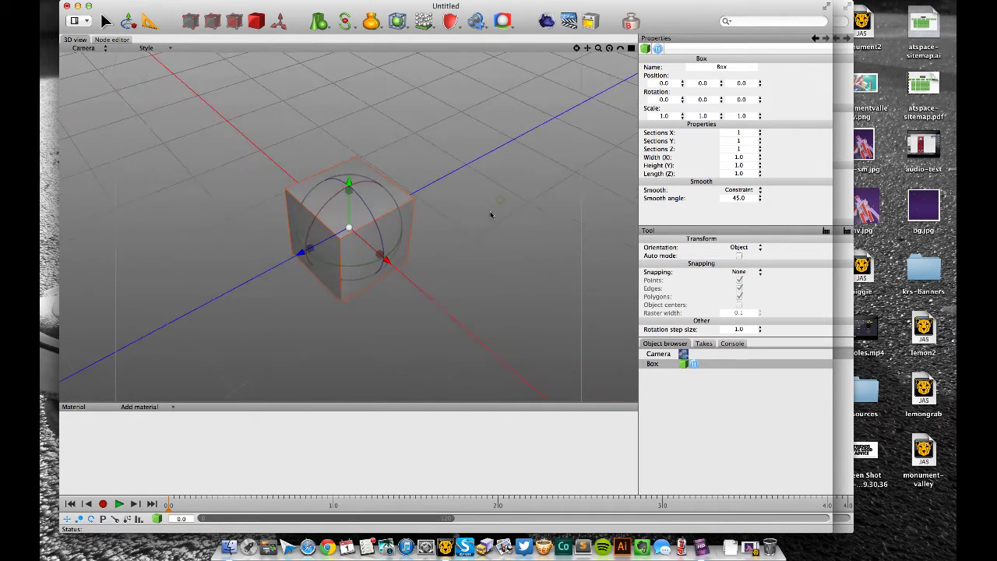
scroll(502, 201, right, 2)
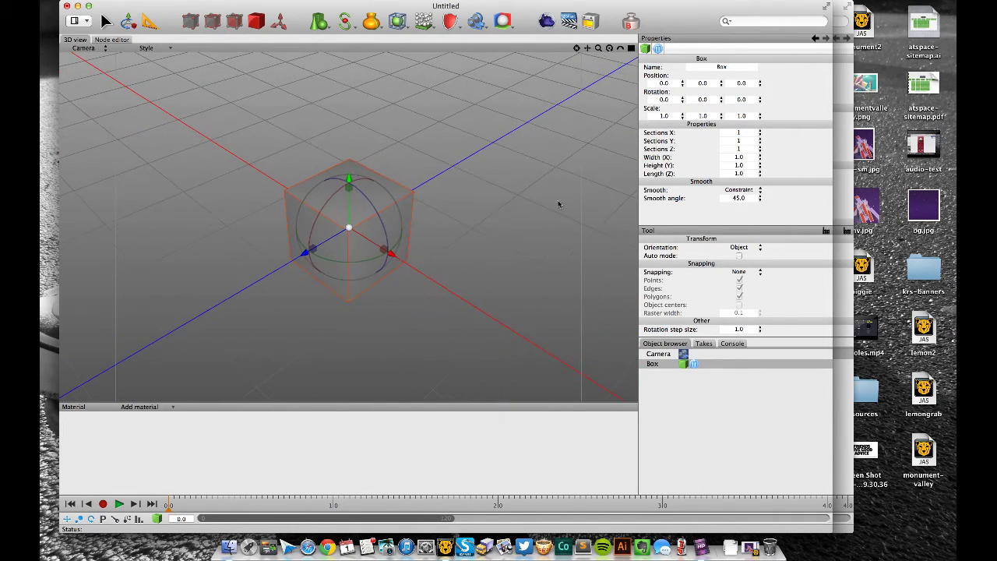
double_click(683, 364)
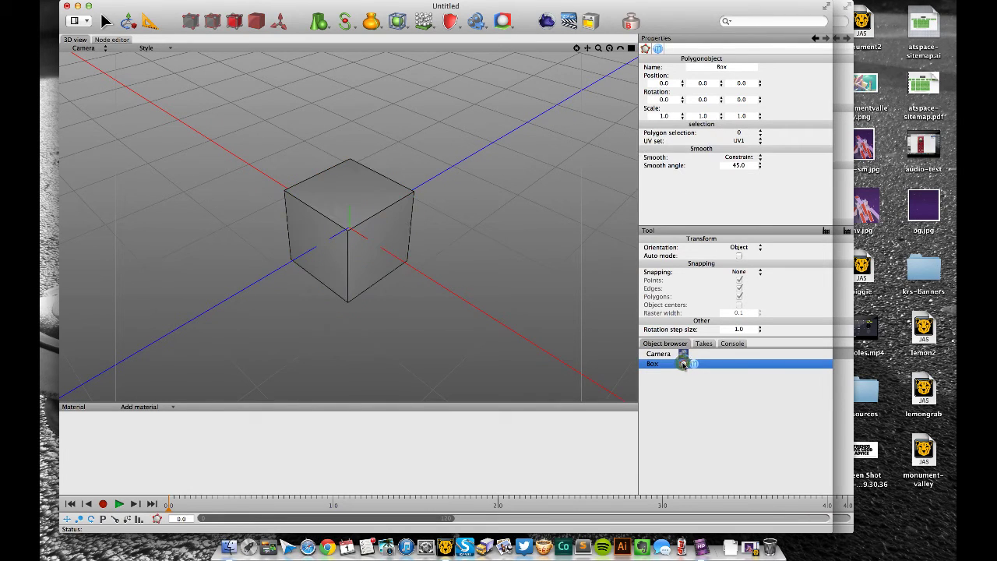
Ring-cut the box vertically three times in each horizontal direction, dividing its top face into an even 4 by 4 grid
key(c)
click(376, 218)
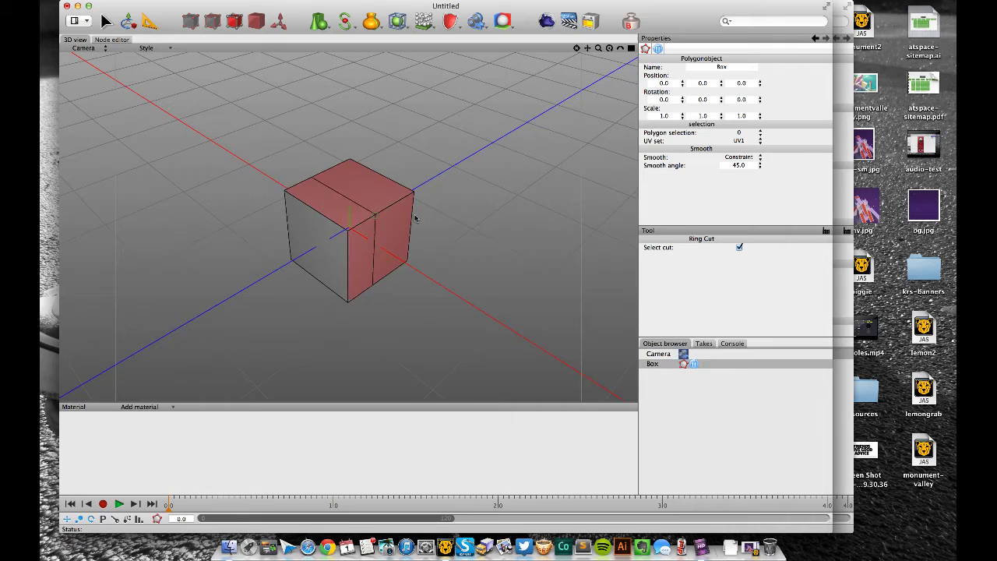
click(365, 224)
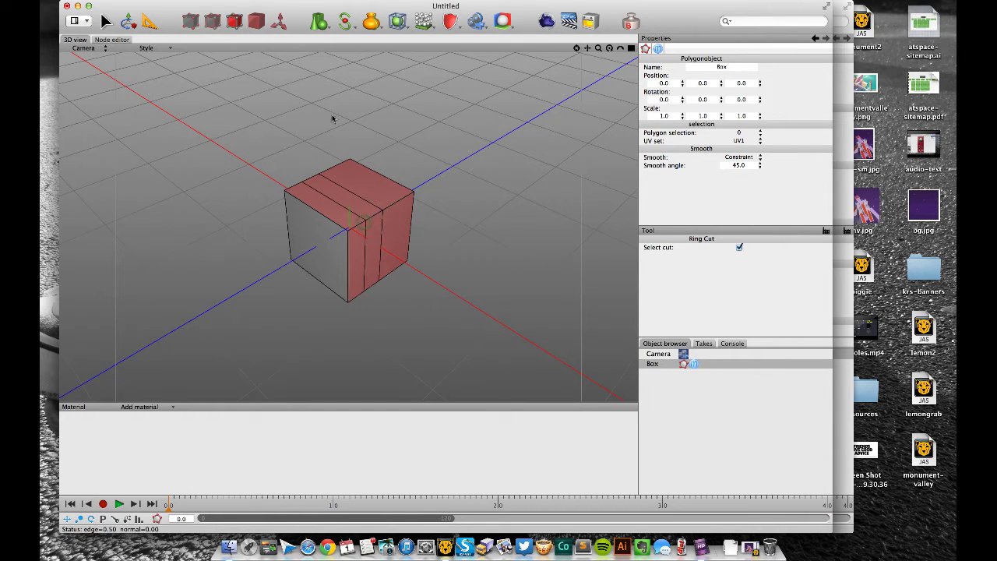
click(397, 204)
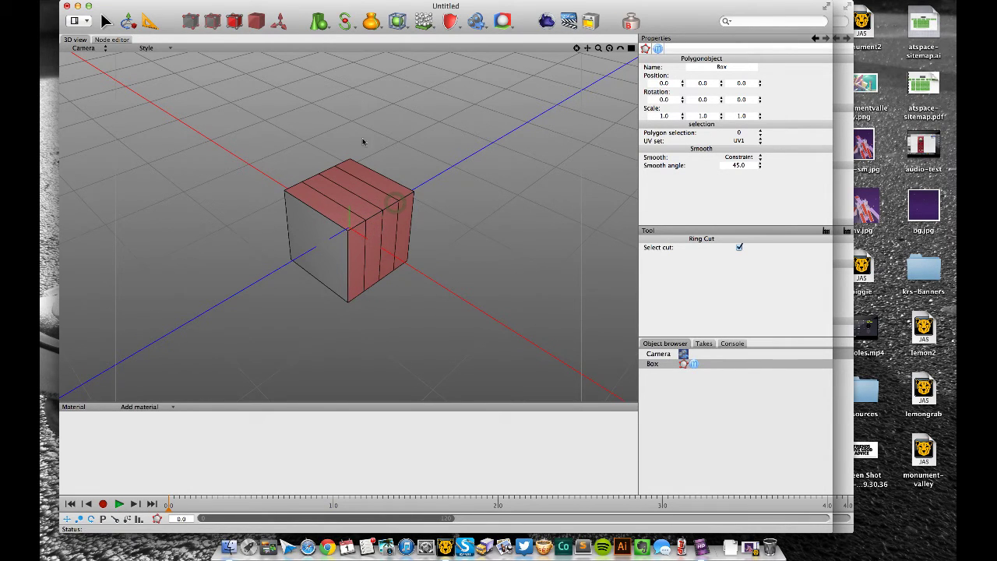
click(367, 168)
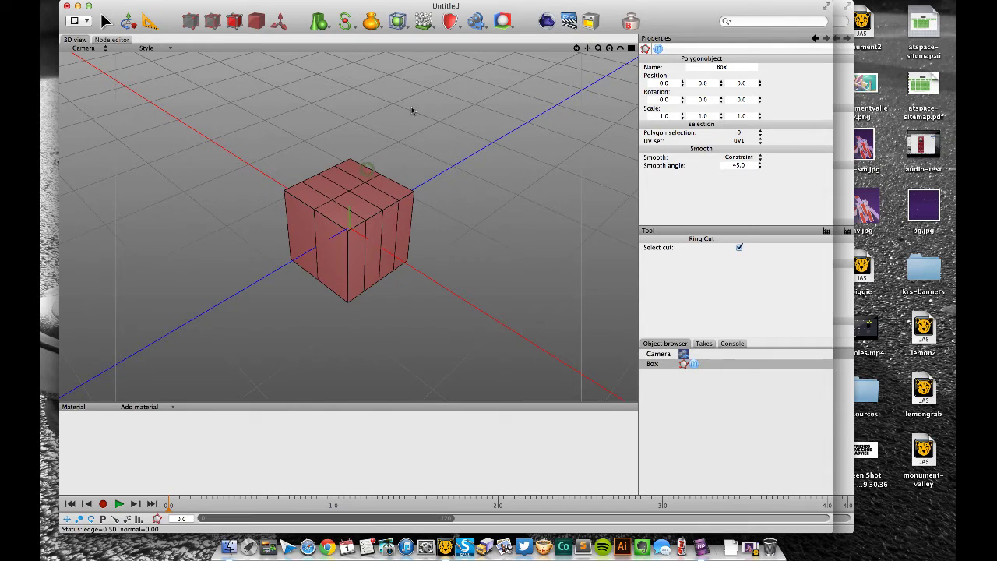
click(363, 167)
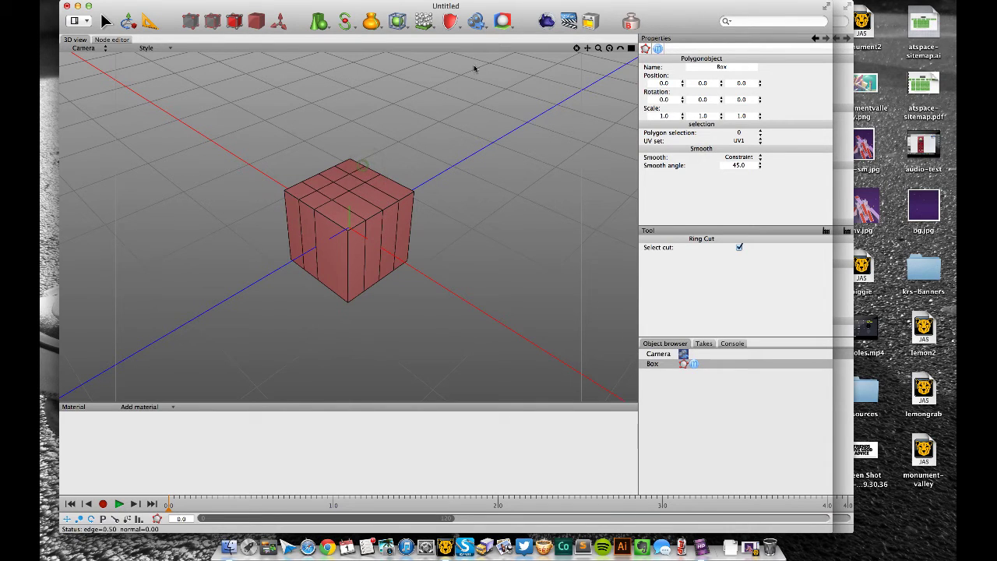
click(389, 176)
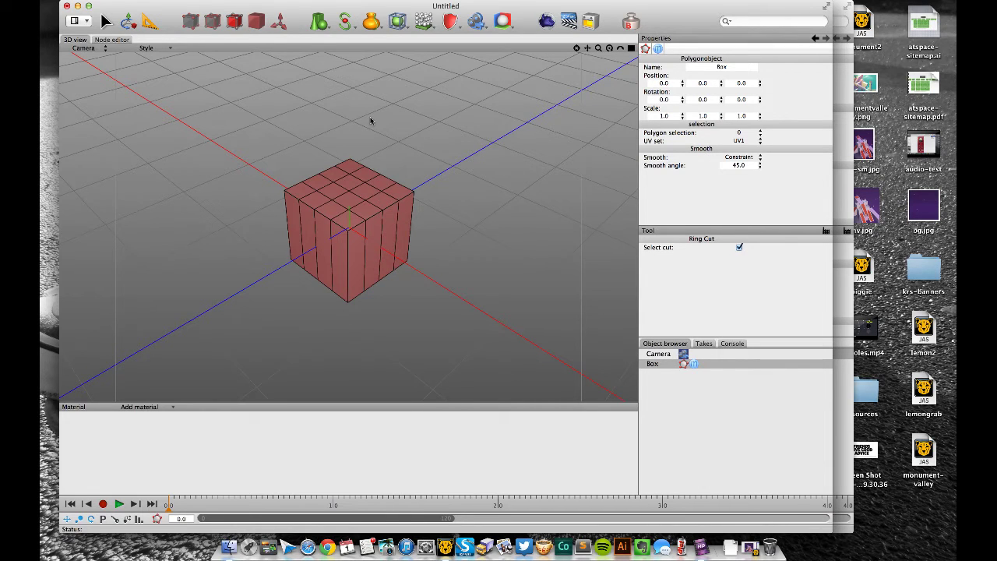
In the top view, select the two outer edge loops crossing the X axis and scale them outward along X, near the box sides
key(F2)
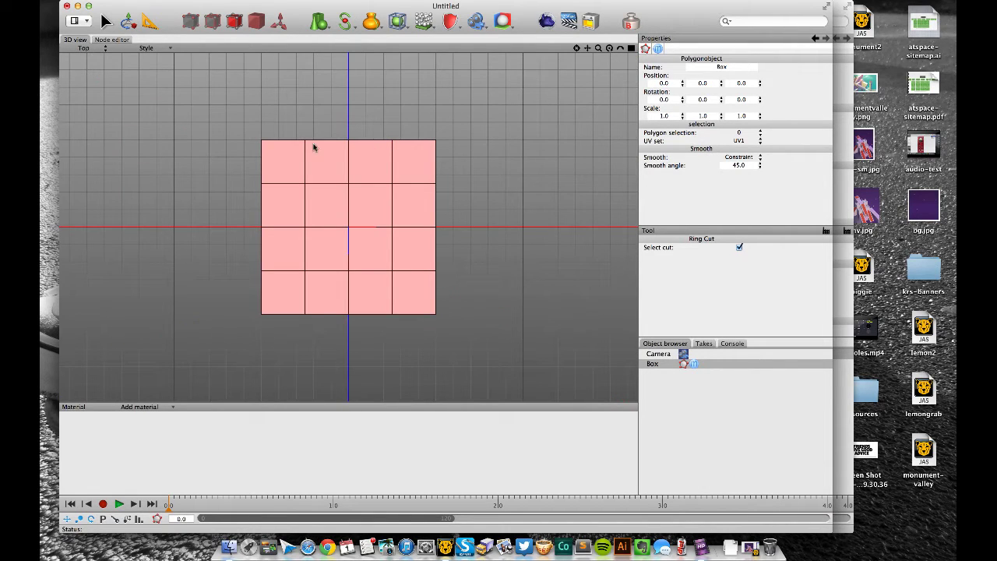
click(213, 22)
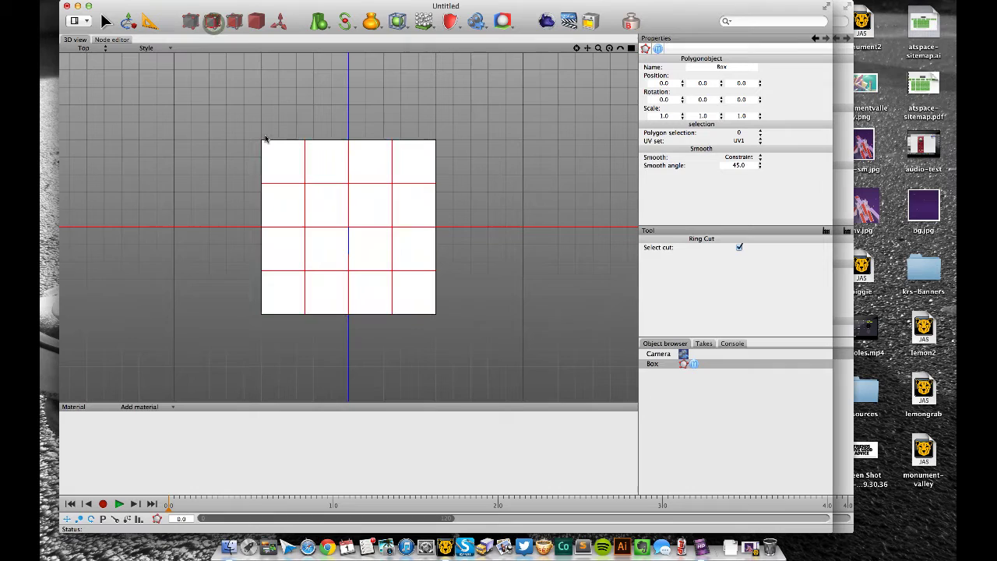
click(305, 162)
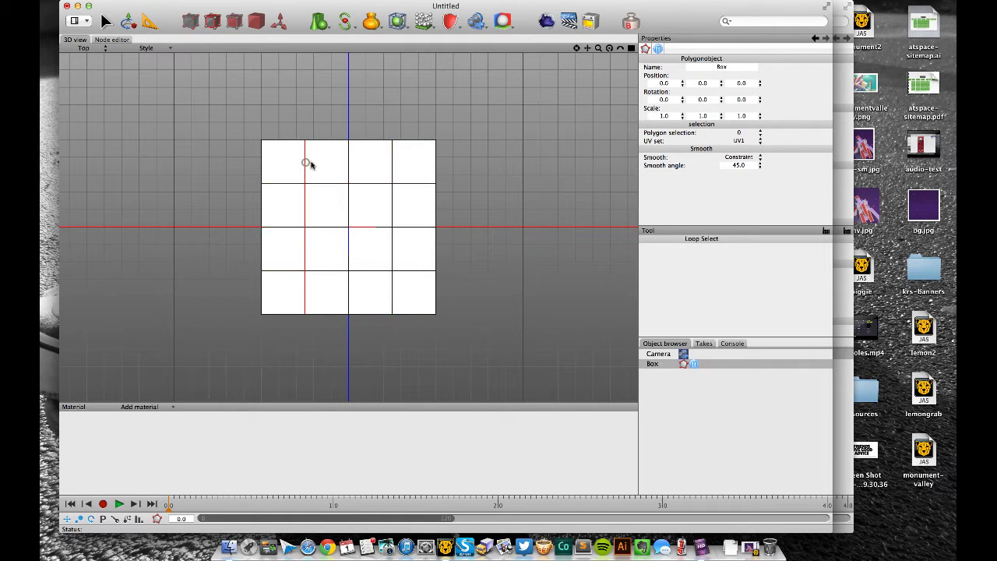
shift+click(392, 167)
click(130, 24)
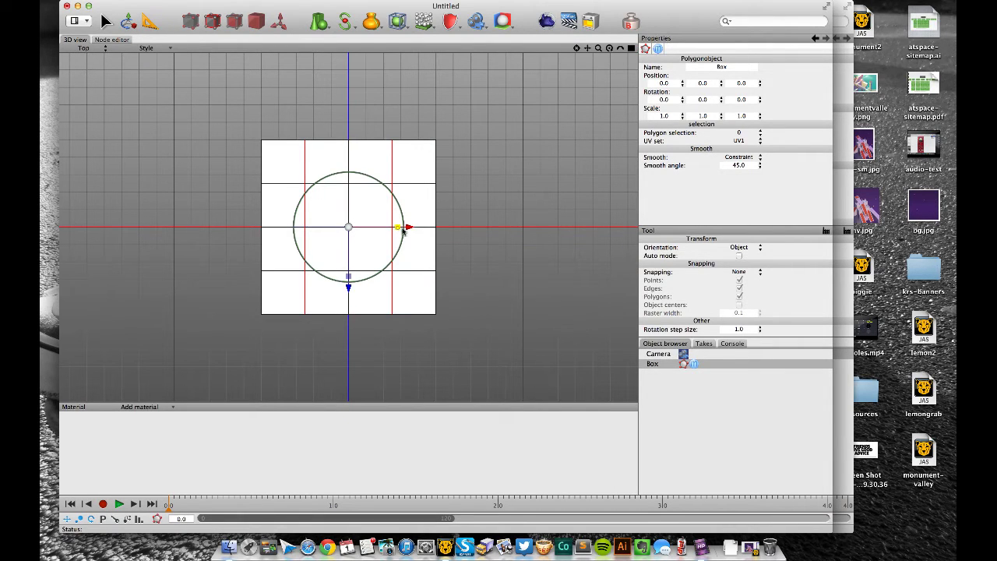
drag(402, 228, 504, 221)
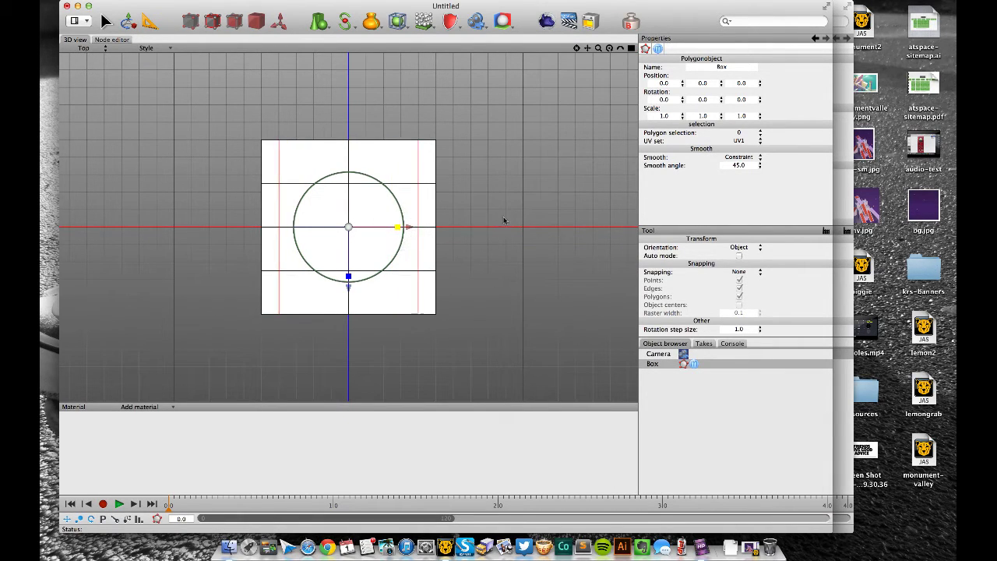
Select the two outer edge loops crossing the Z axis and scale them outward along Z, matching the narrow border strips
key(l)
shift+click(429, 184)
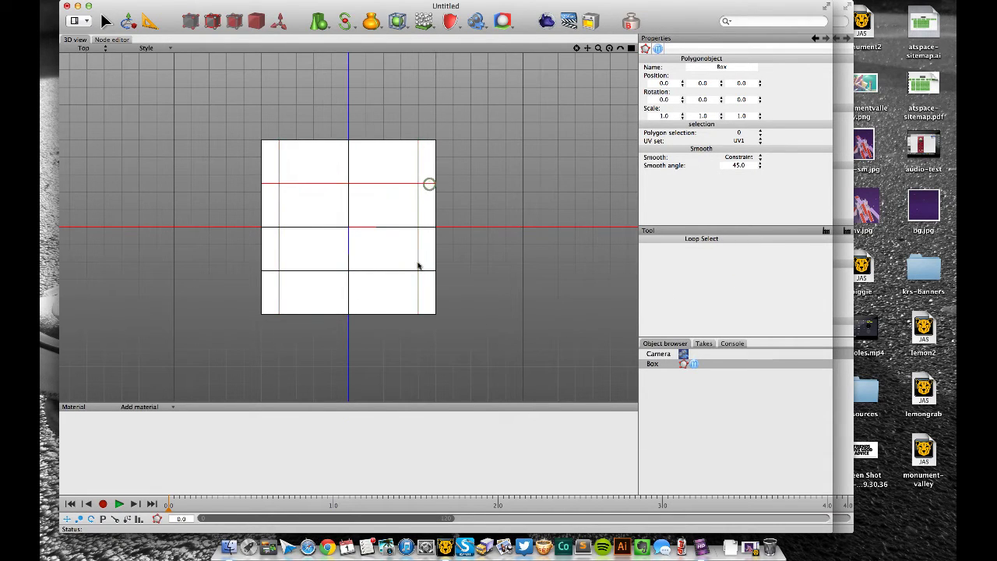
shift+click(423, 271)
key(space)
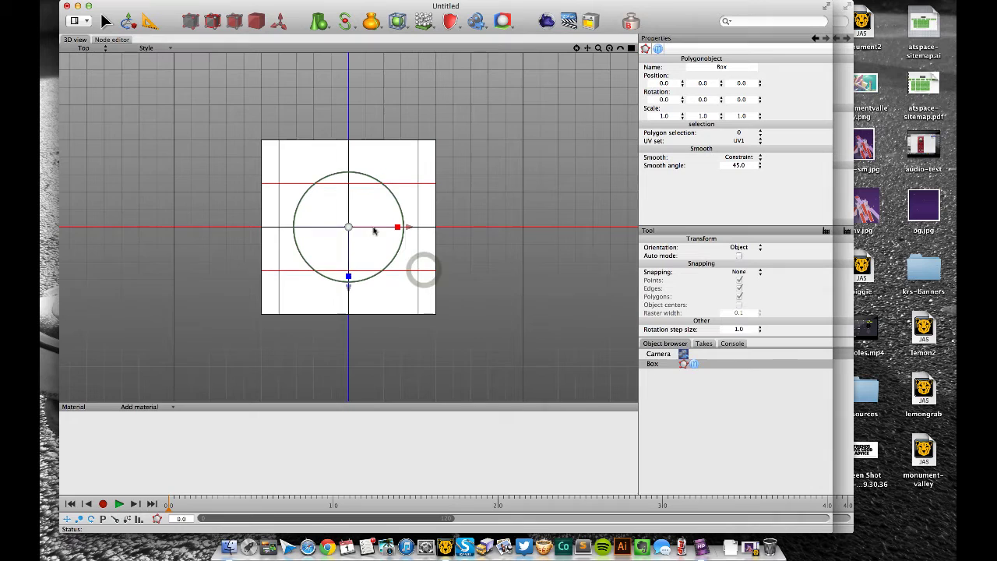
drag(351, 274, 351, 387)
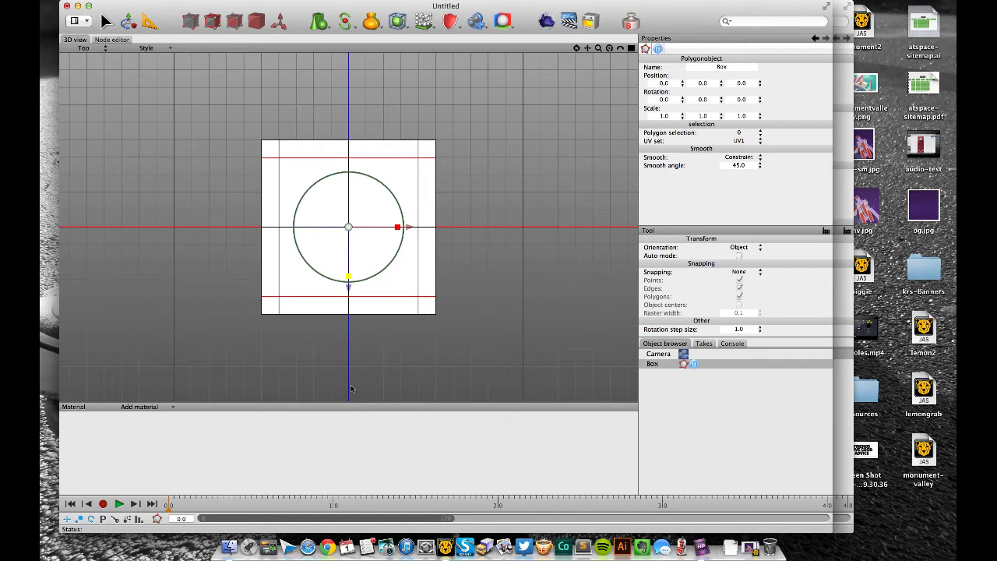
right_click(512, 266)
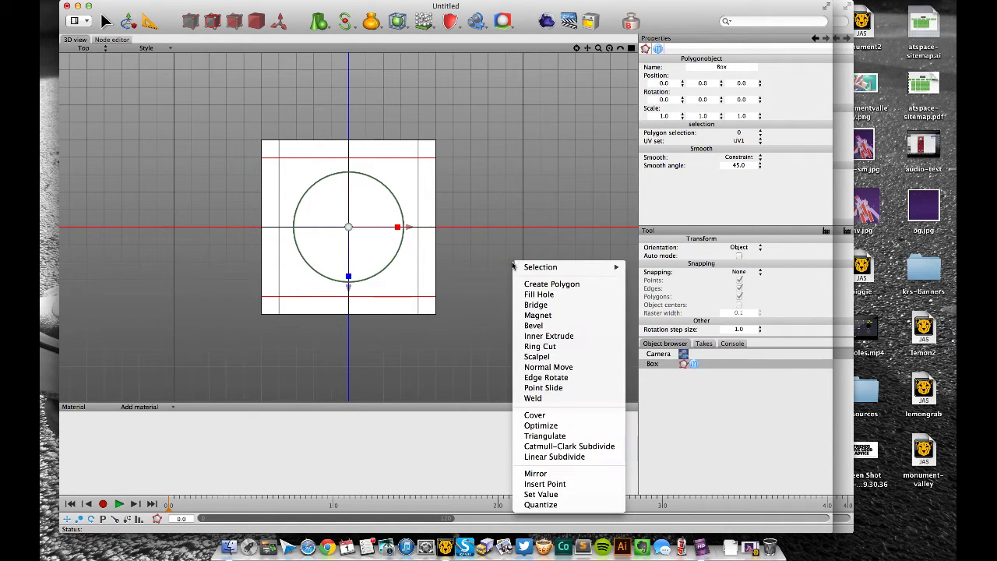
mouse_move(537, 266)
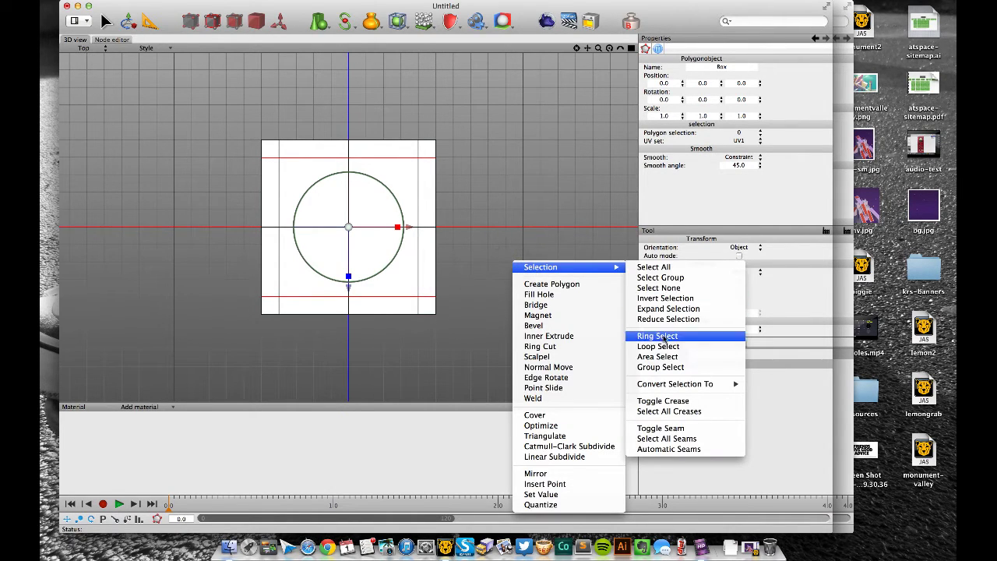
click(516, 169)
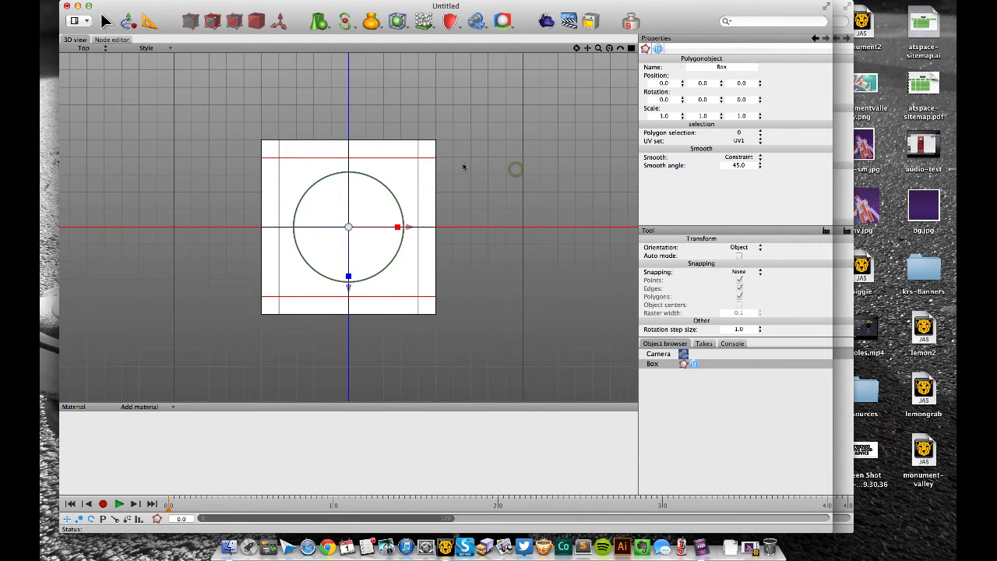
In the camera view, ring-cut the wide inner strips through their middle in both directions, making a 6 by 6 top grid
key(F1)
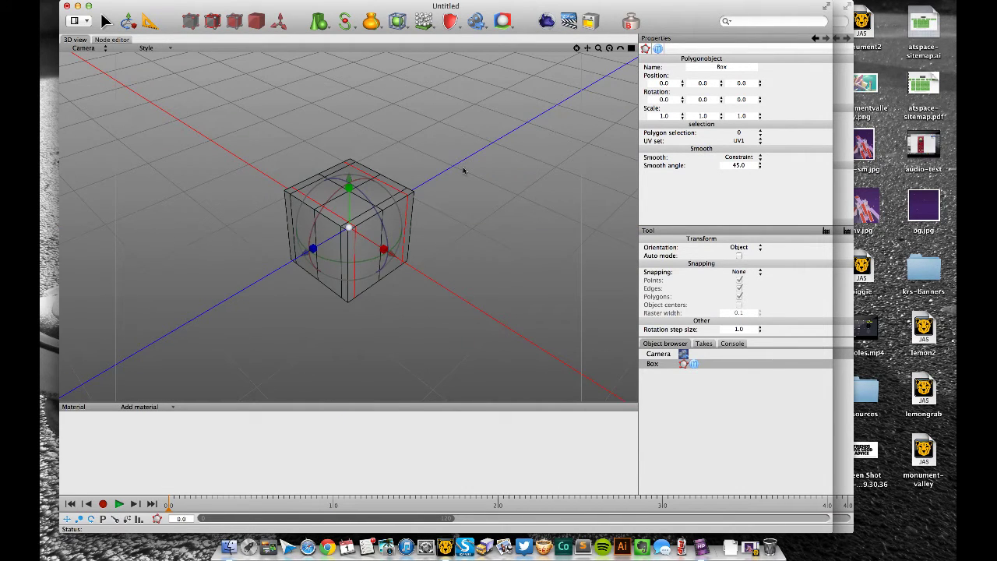
click(463, 170)
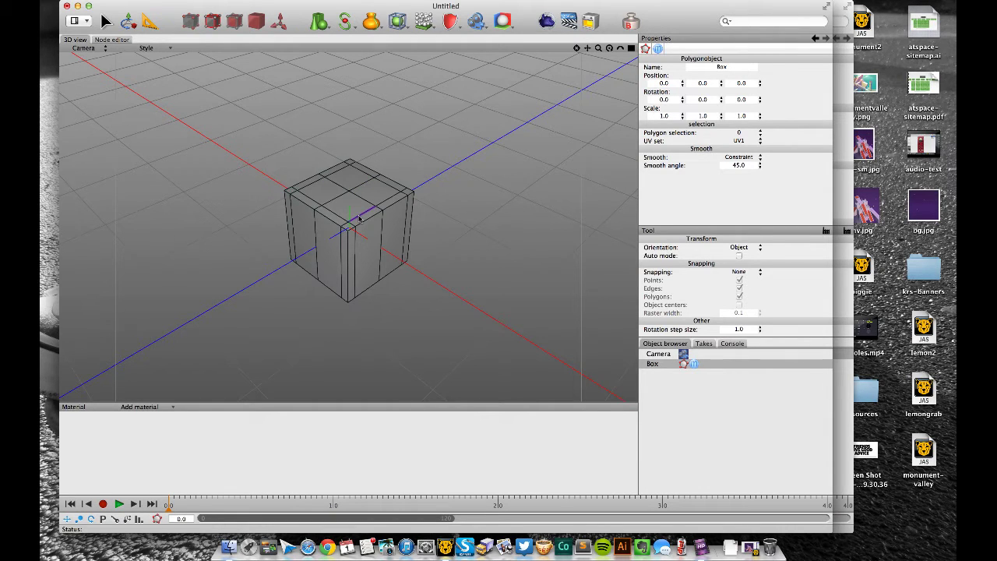
key(c)
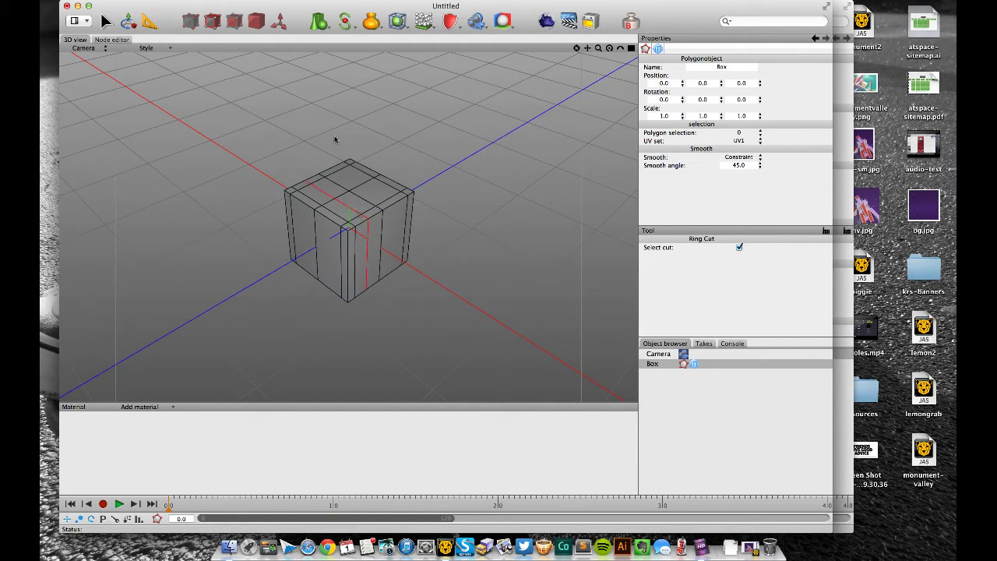
click(374, 191)
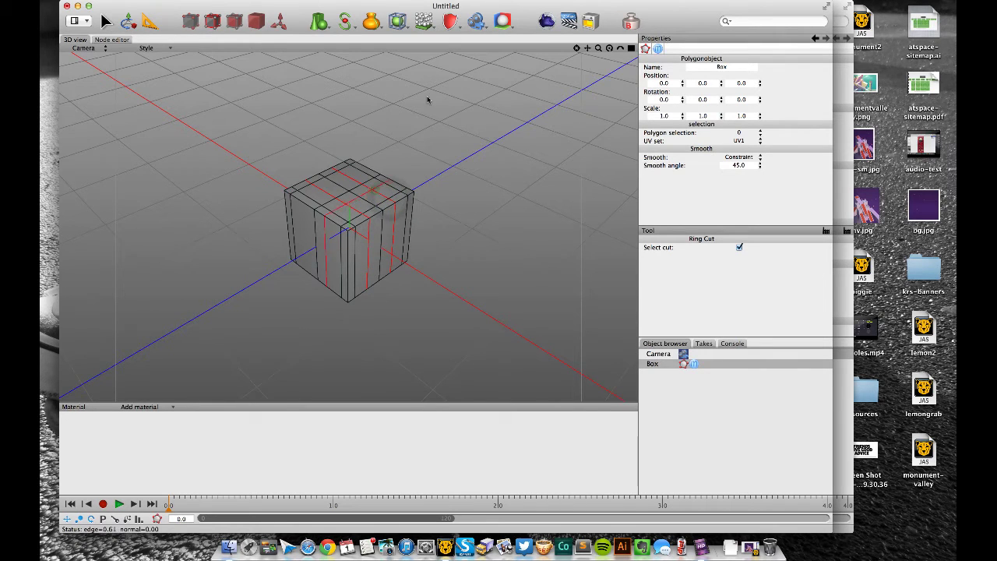
click(348, 178)
Select the L-shaped group of three top polygons at each of the box's four corners and extrude them upward by 0.20
click(235, 25)
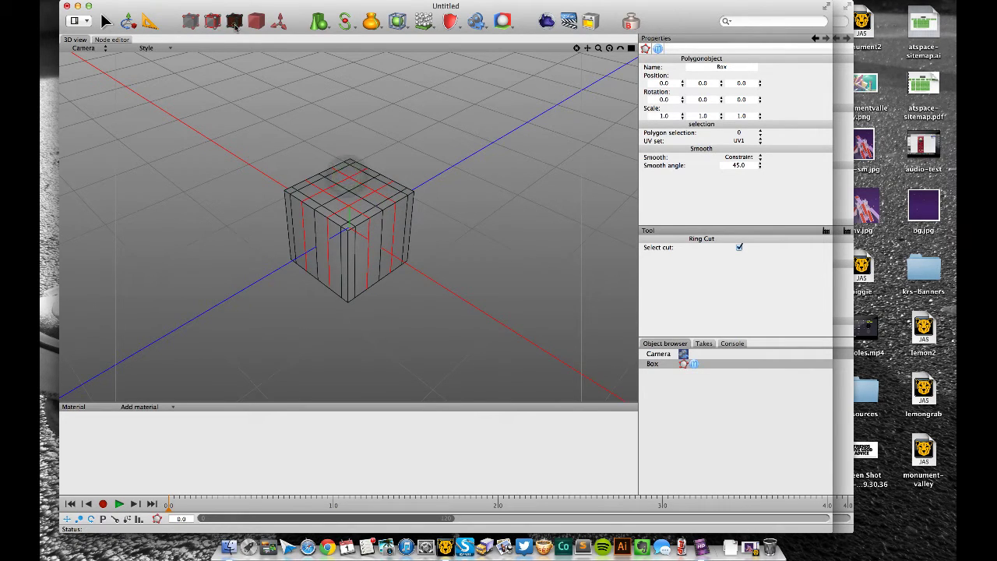
click(234, 23)
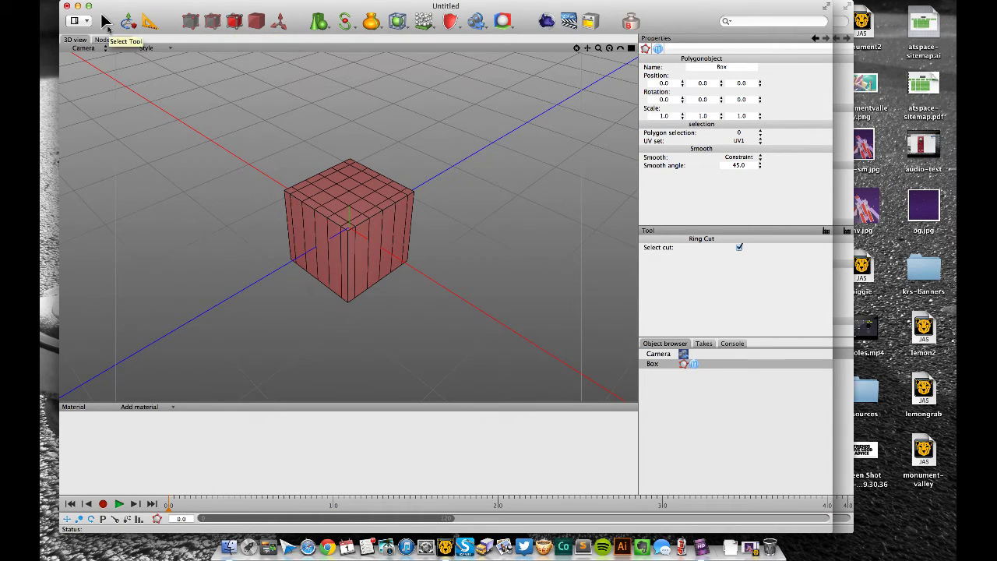
click(106, 21)
click(292, 193)
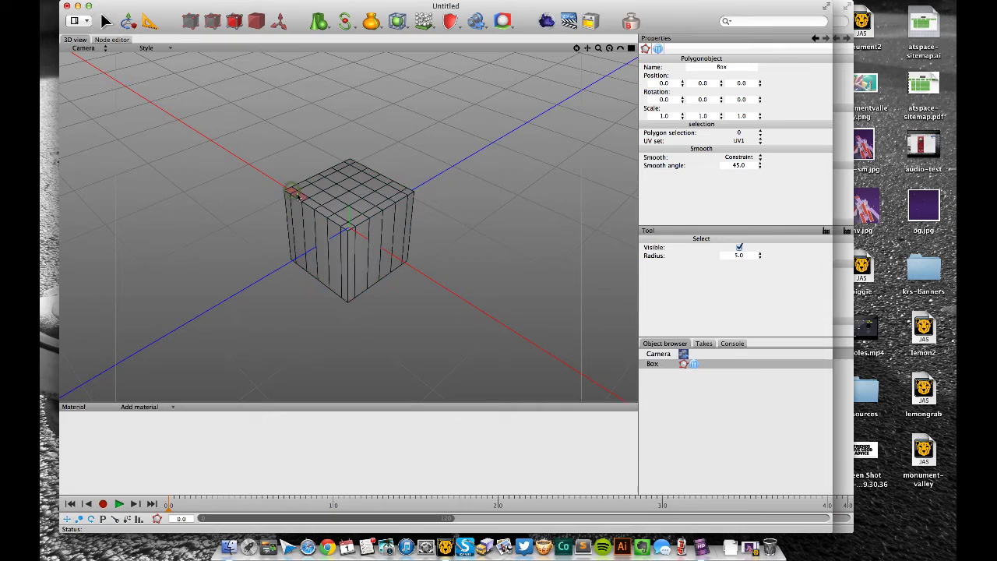
click(295, 192)
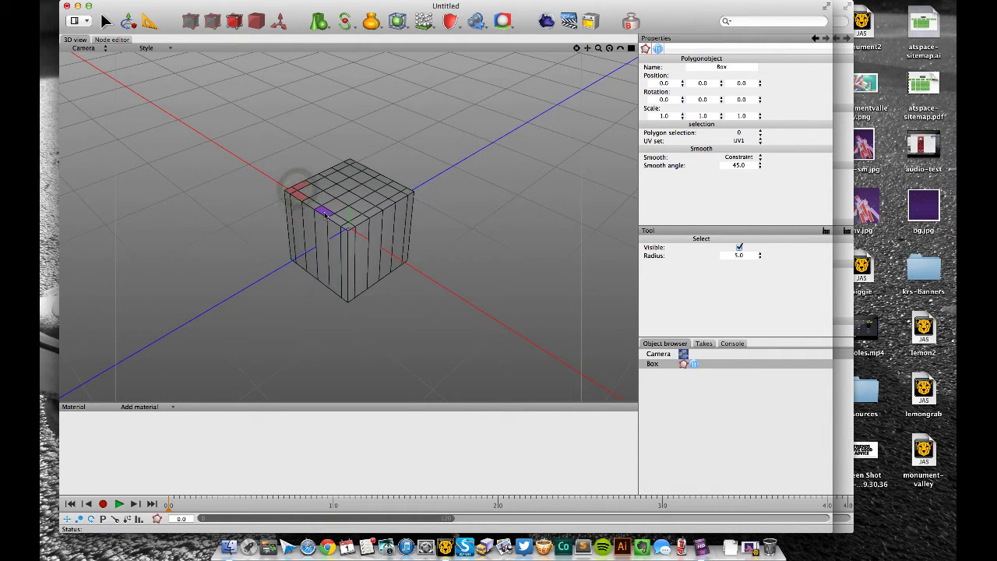
click(349, 226)
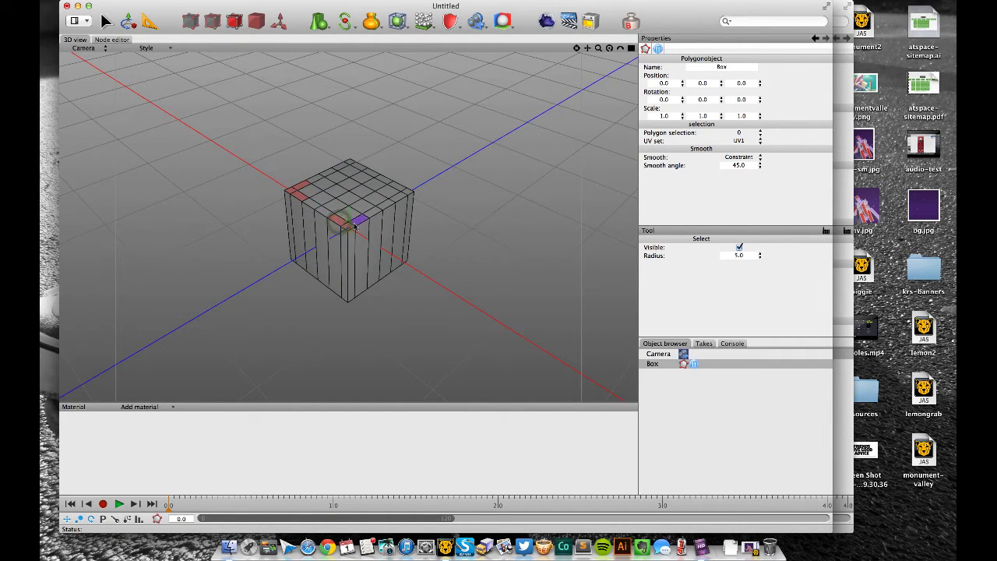
click(405, 196)
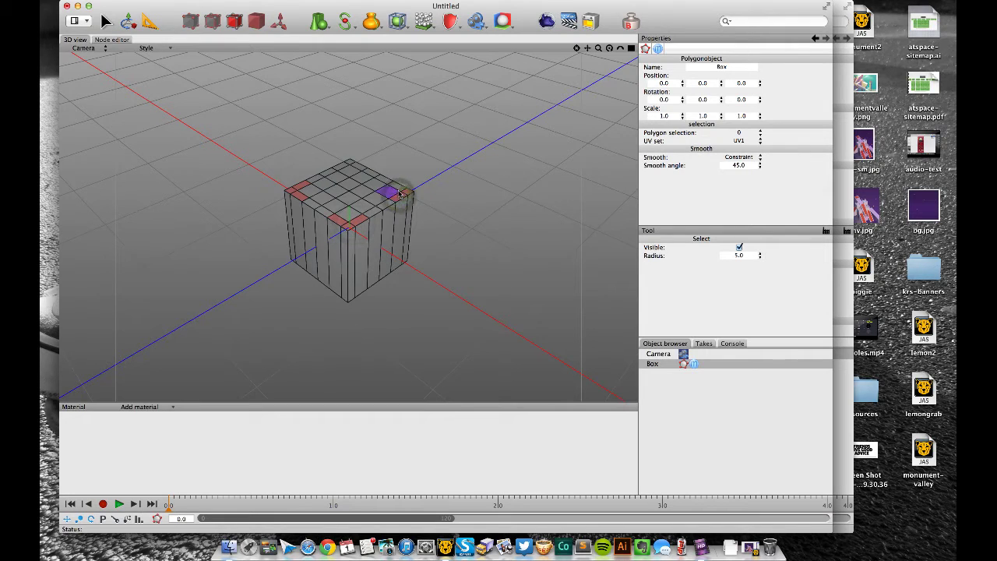
click(348, 165)
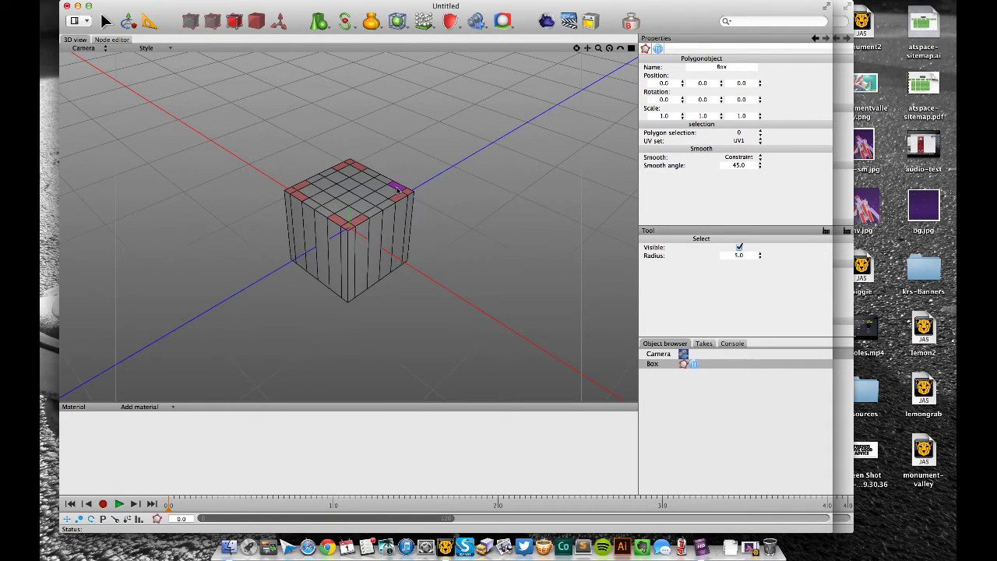
key(e)
drag(397, 190, 815, 92)
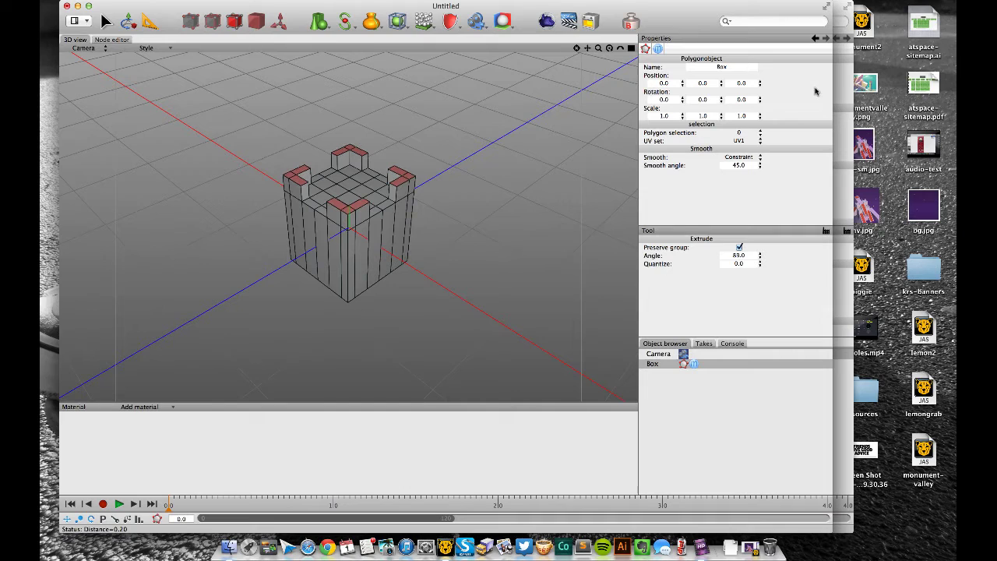
In object mode, set the Transform tool to raster snapping with a raster width of 1.0
click(255, 23)
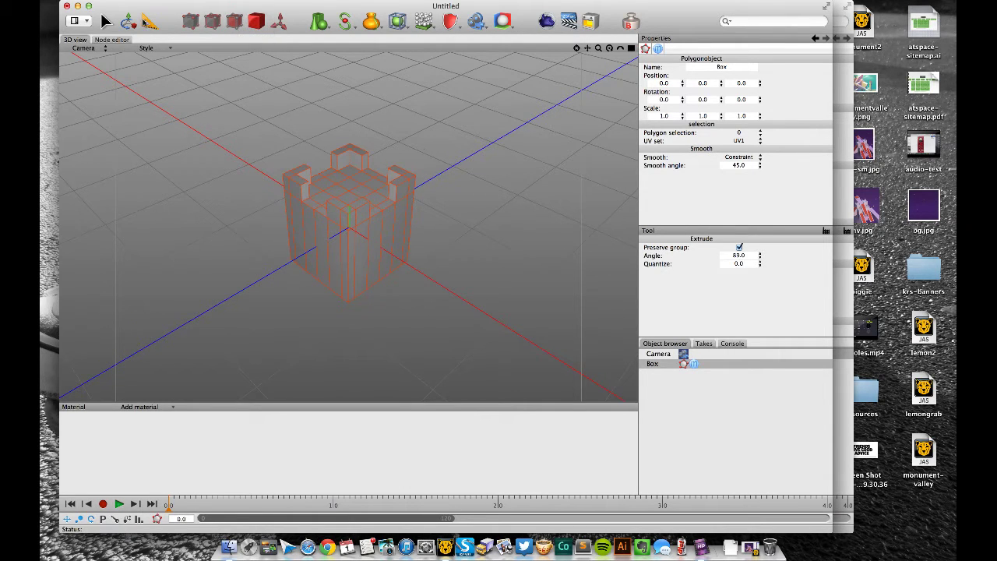
click(128, 22)
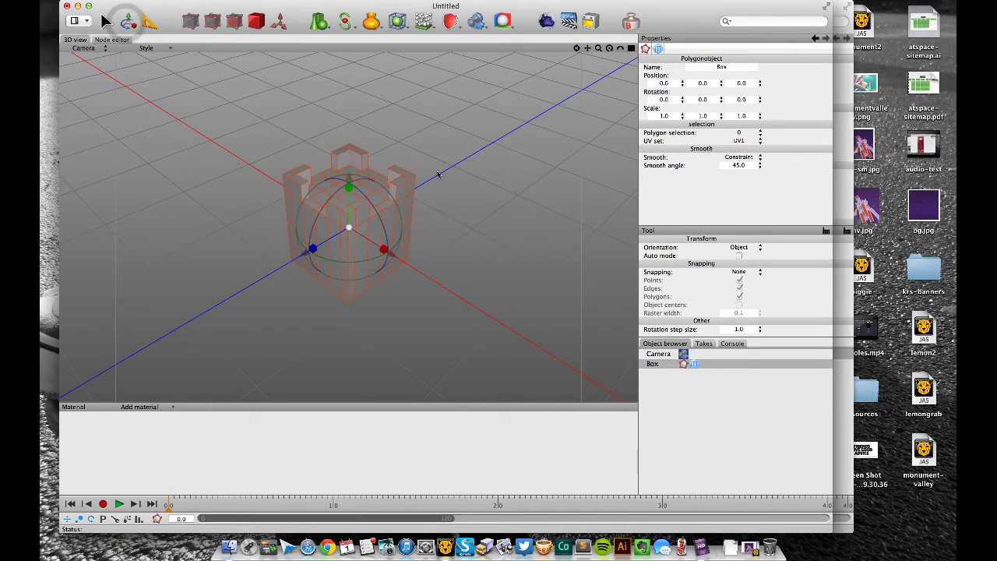
scroll(488, 193, down, 5)
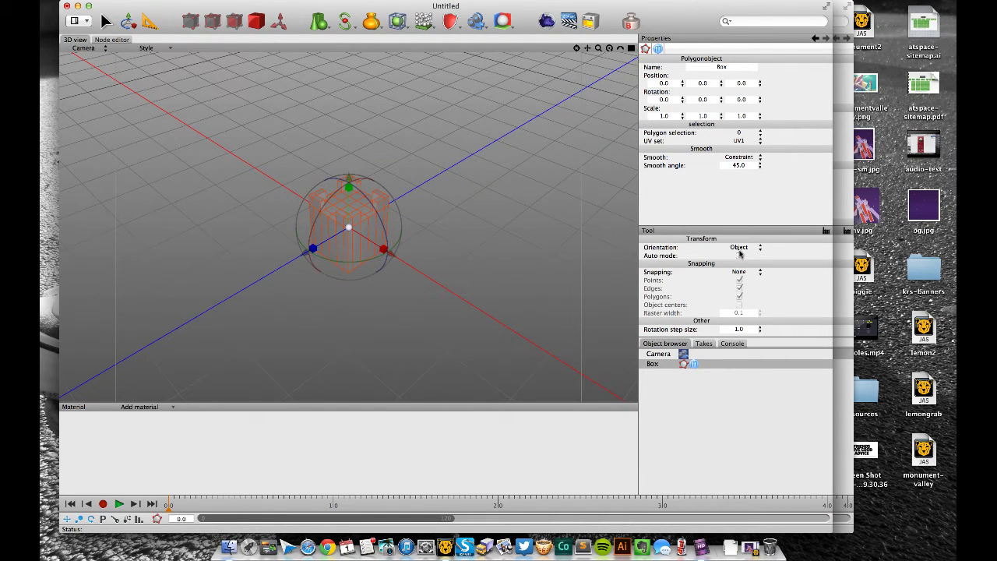
click(739, 273)
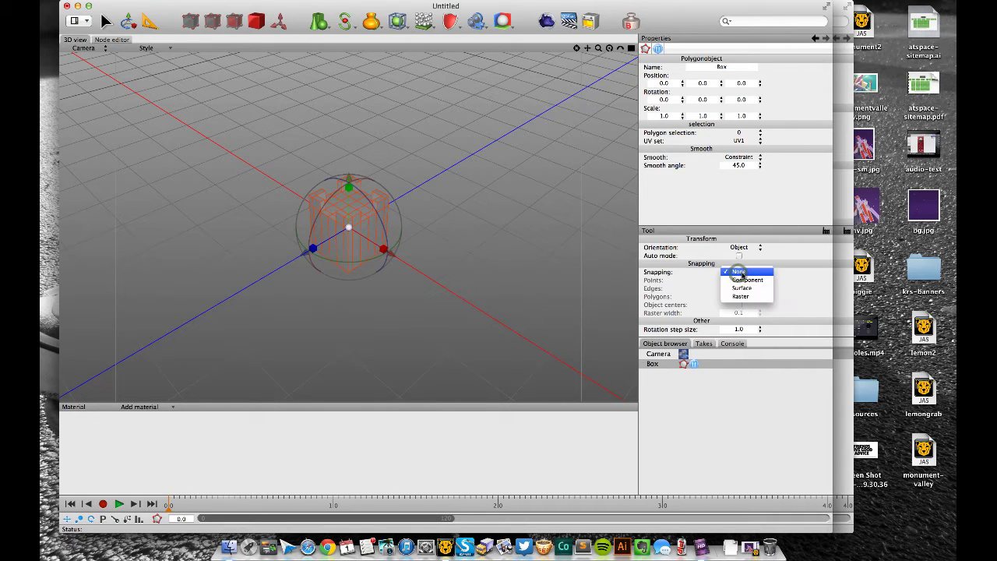
click(744, 297)
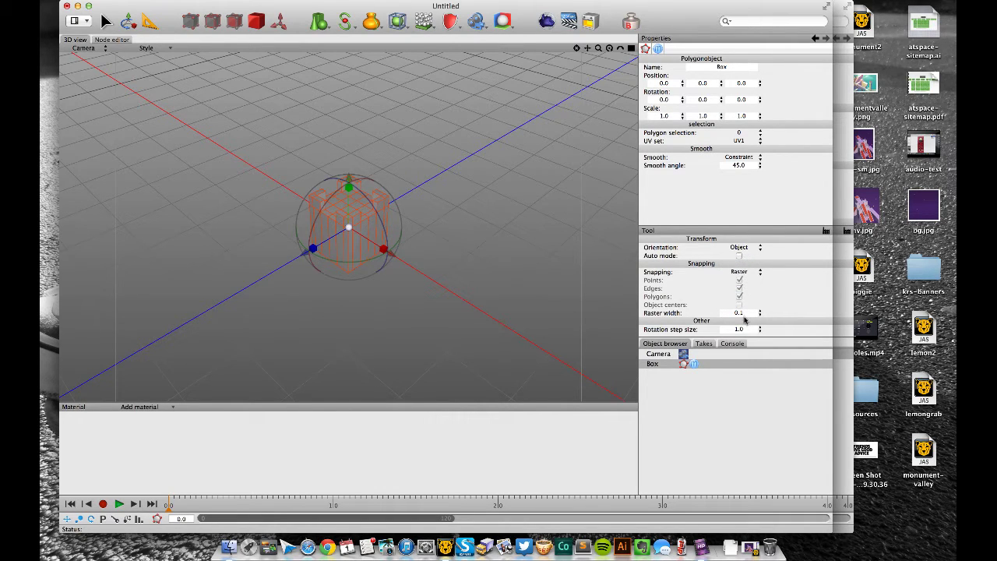
text(1)
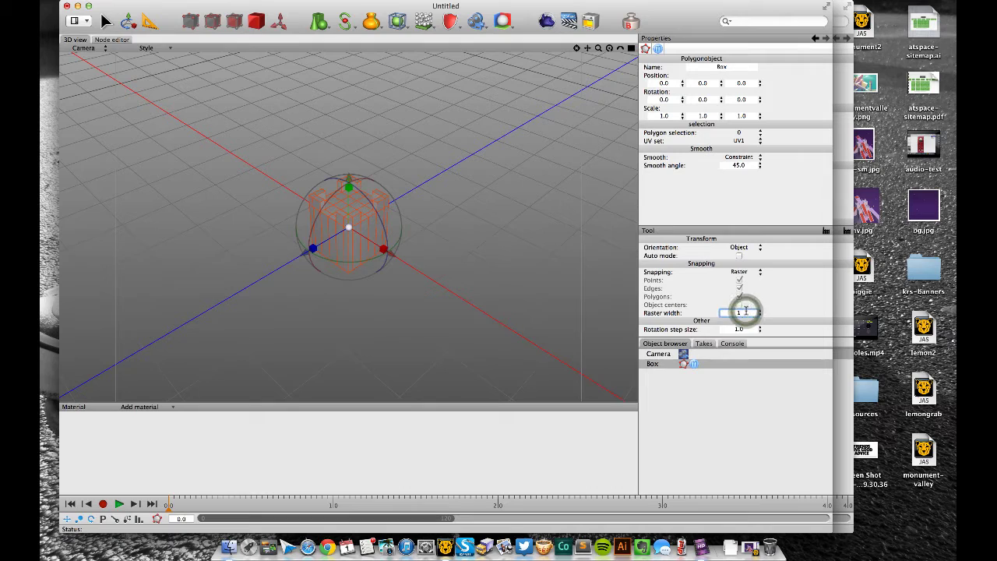
key(Return)
Add a plain box primitive and move it along Z to -1.0, directly behind the battlemented tower
double_click(662, 363)
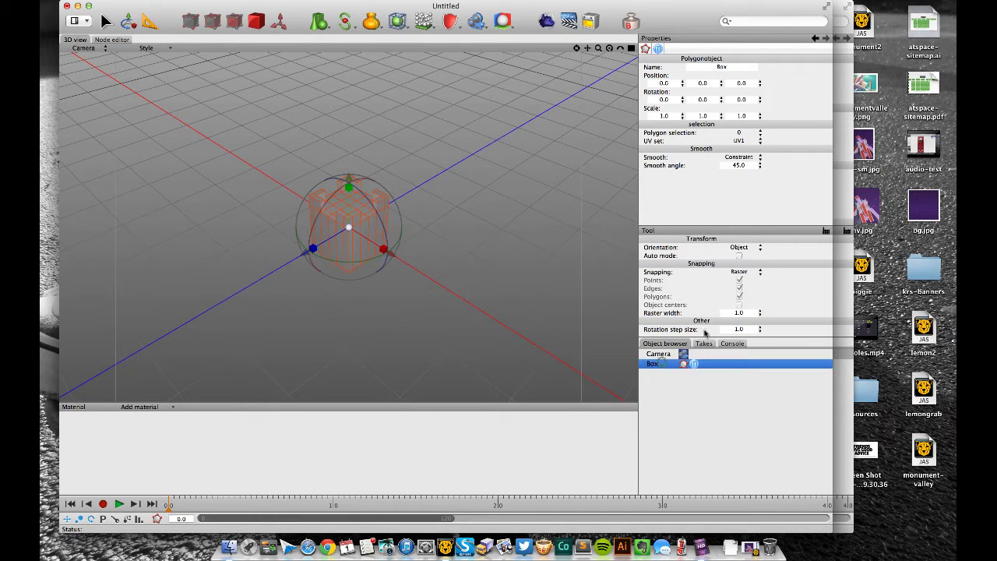
click(431, 220)
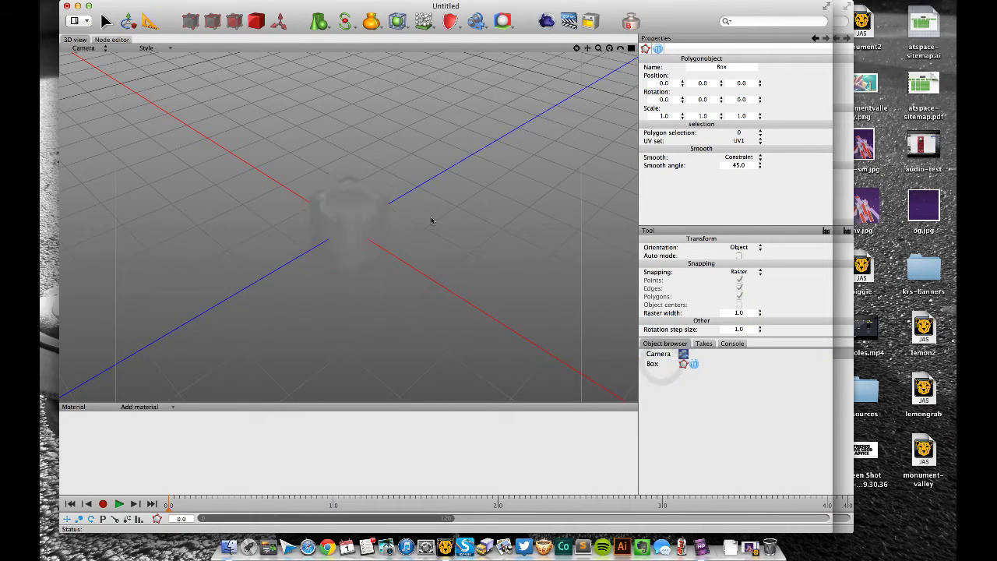
click(350, 216)
click(319, 21)
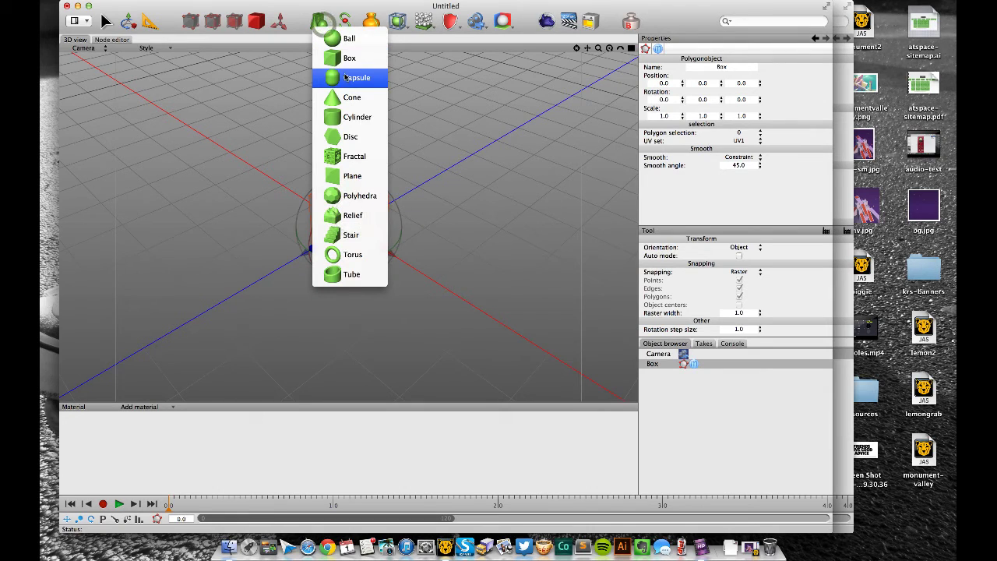
click(348, 59)
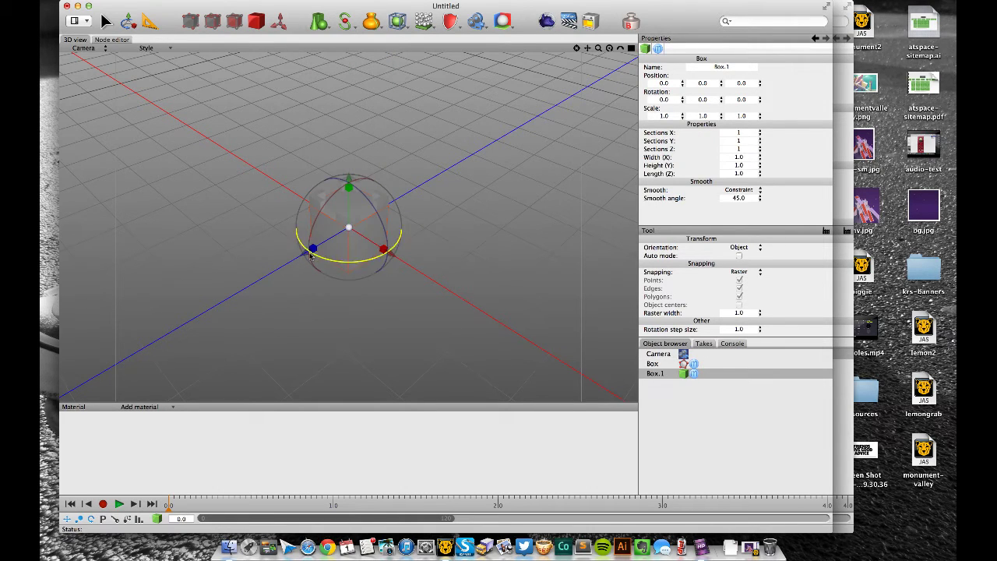
drag(335, 240, 360, 224)
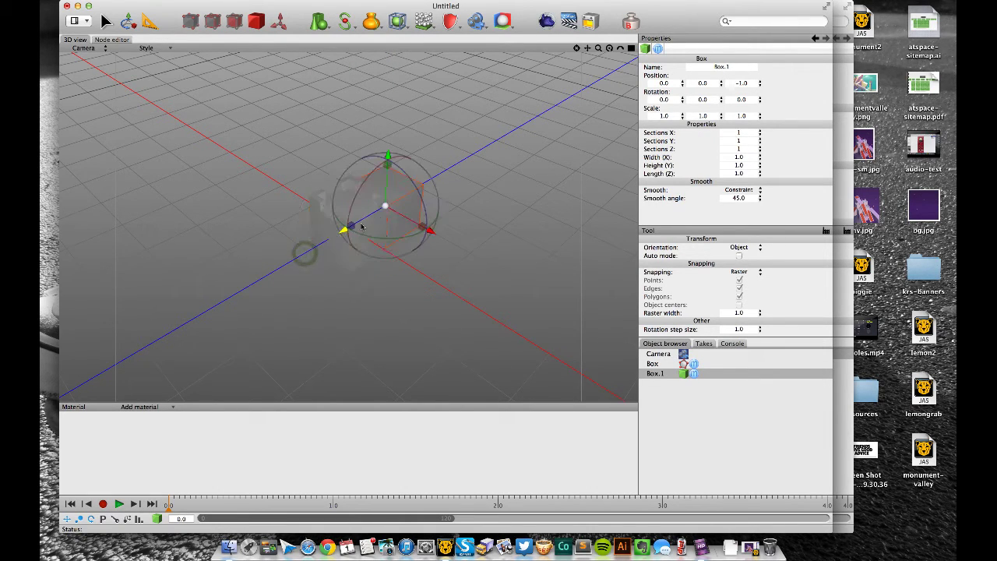
alt+drag(484, 173, 465, 174)
right_drag(465, 175, 399, 163)
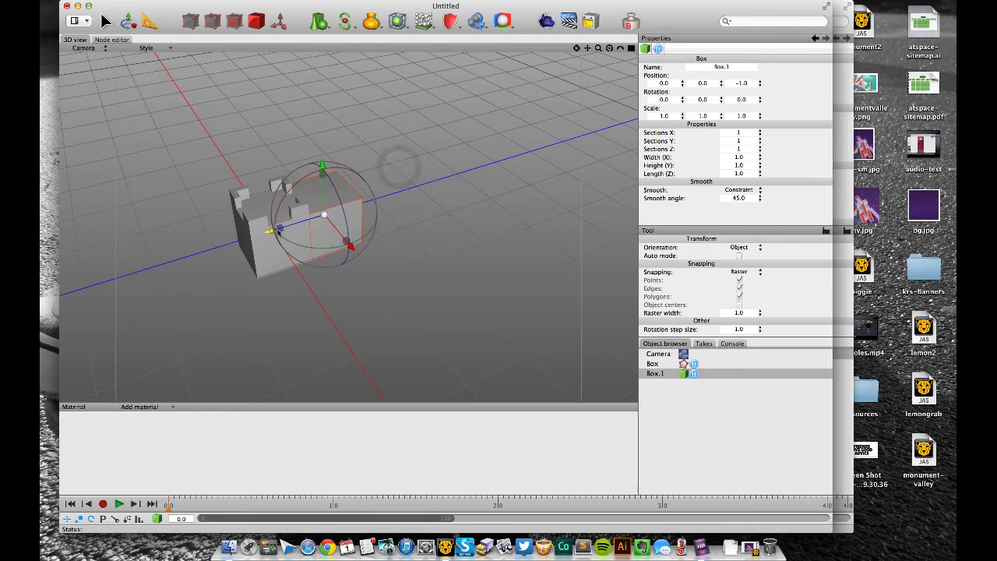
drag(271, 230, 291, 227)
key(super+z)
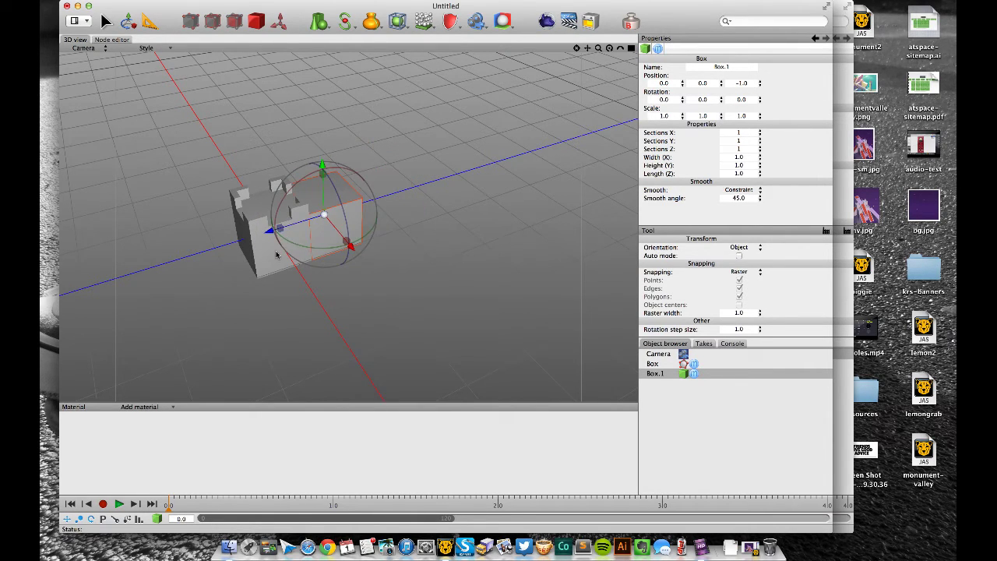
Duplicate the battlemented tower and move the copy along Z to -2.0, at the far end of the plain box
click(281, 253)
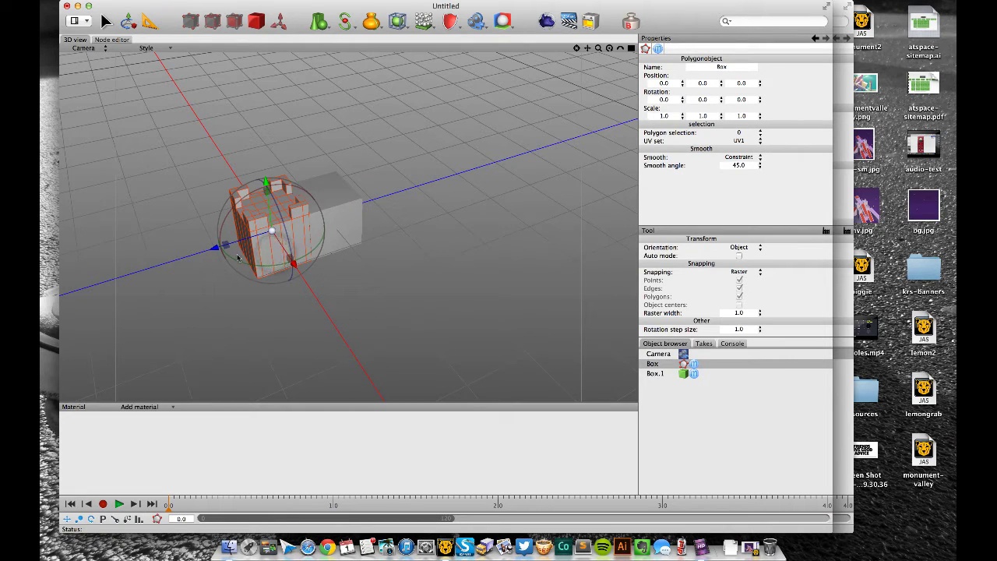
key(super+d)
drag(217, 250, 323, 215)
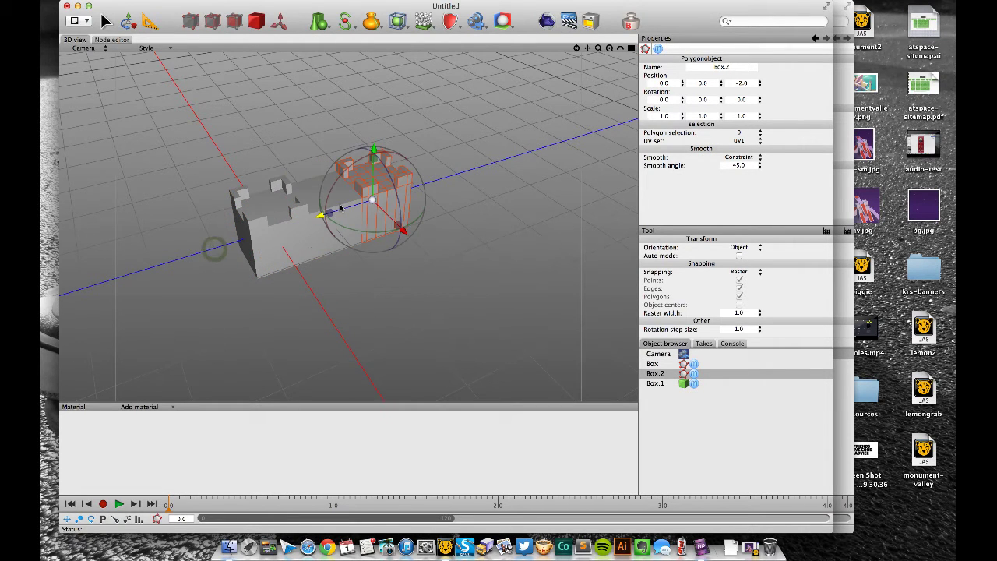
alt+drag(453, 164, 470, 156)
mouse_move(472, 157)
right_down()
mouse_move(452, 163)
mouse_move(460, 162)
right_up()
click(479, 211)
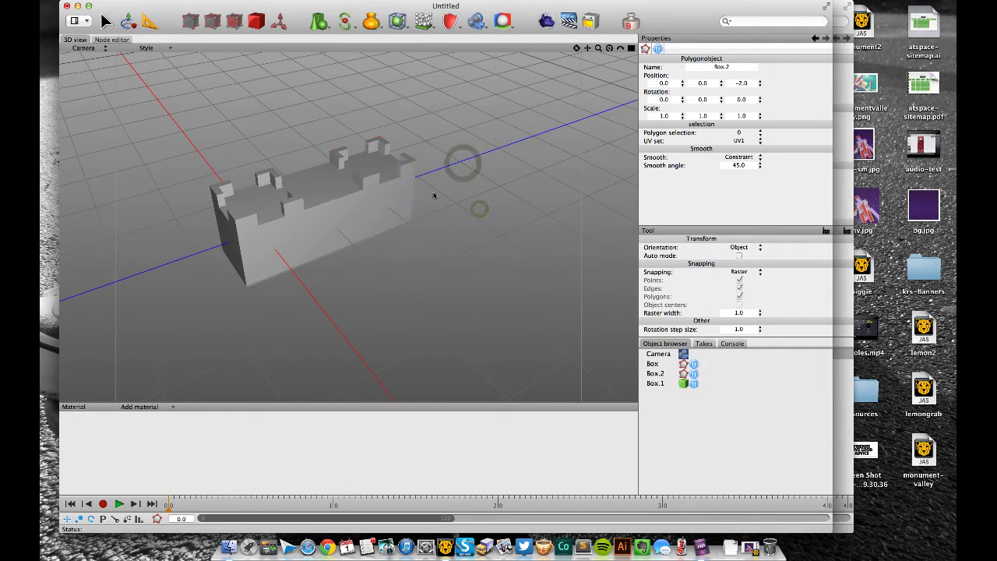
Duplicate the far tower and move the copy along X to 1.0, keeping it at ground level
click(388, 157)
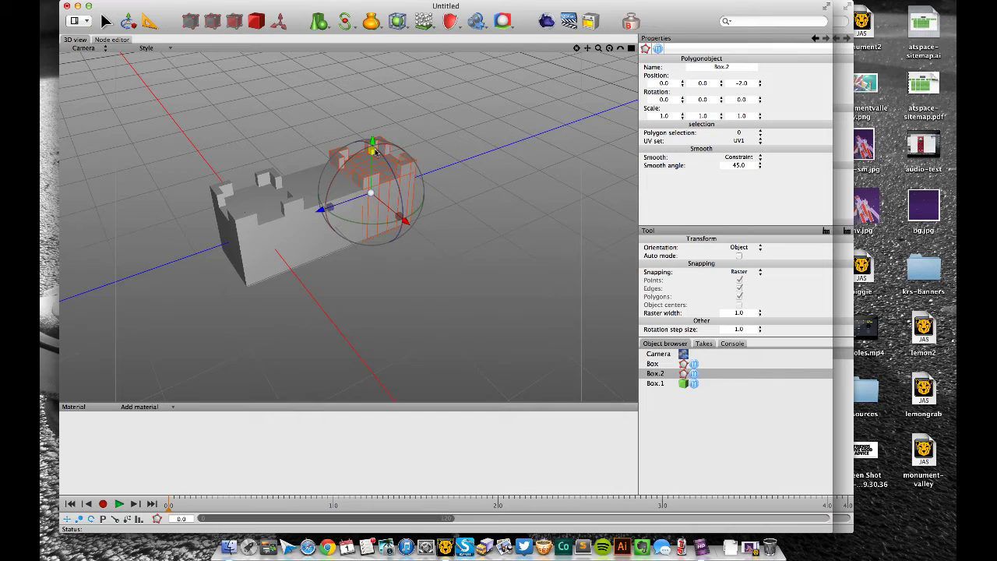
key(super+d)
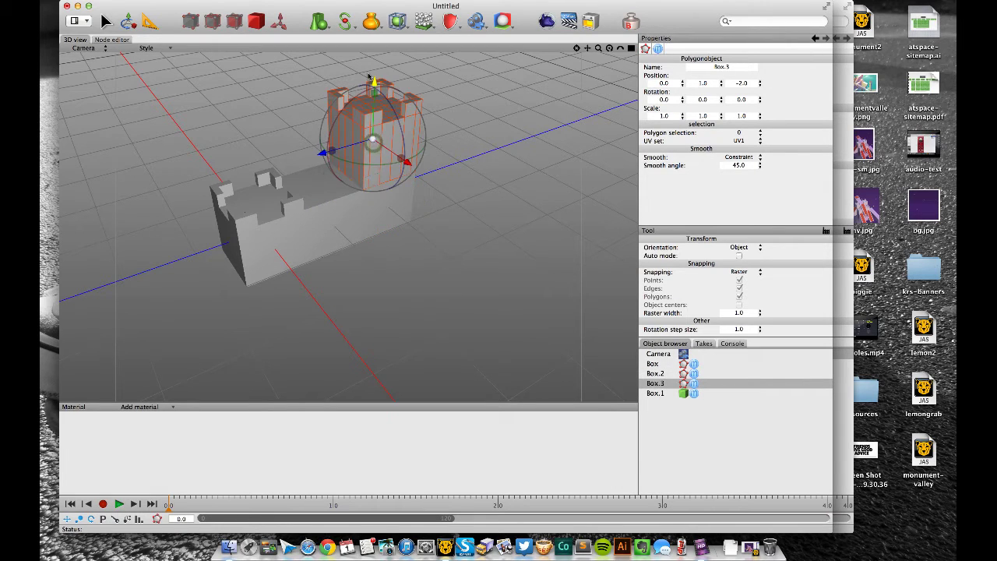
drag(367, 59, 370, 161)
key(super+z)
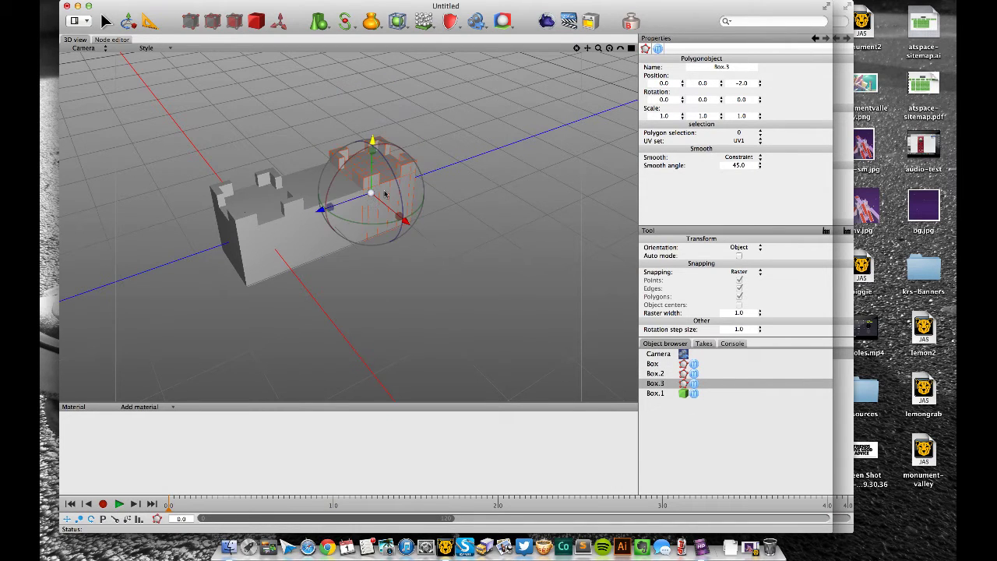
drag(405, 221, 459, 263)
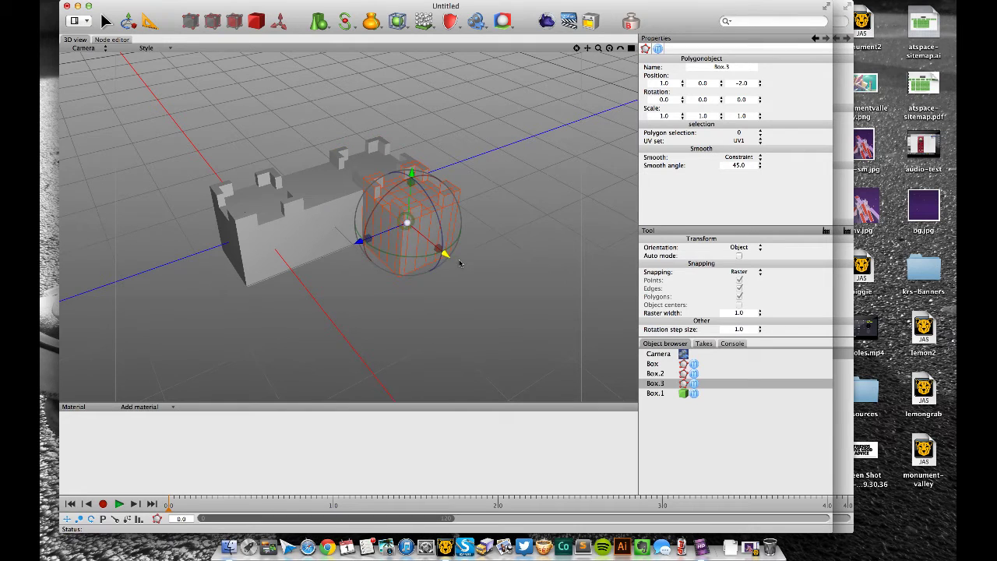
click(516, 183)
Duplicate the original front tower and move the copy along X to 1.0
alt+drag(471, 204, 347, 230)
click(279, 242)
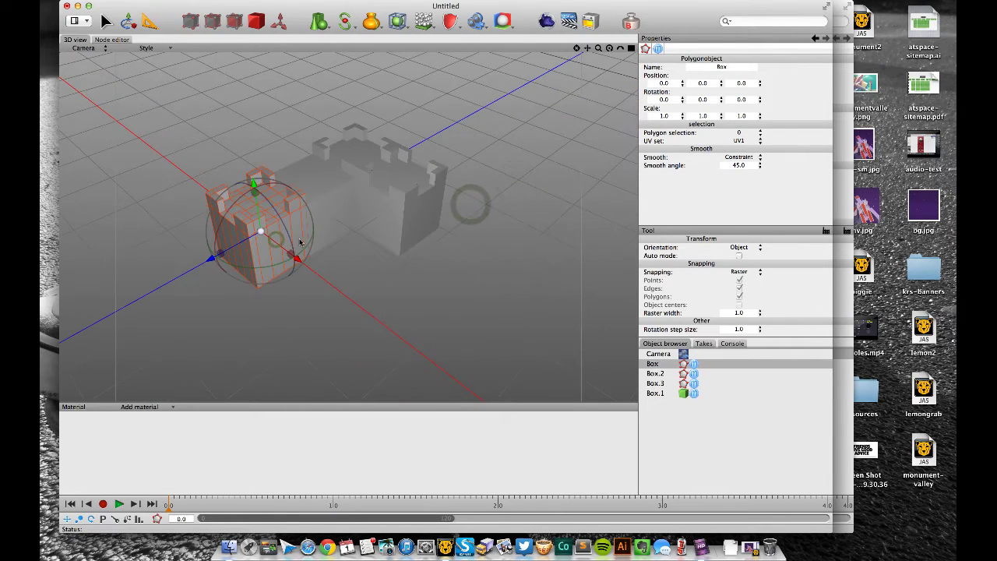
key(super+d)
drag(297, 258, 340, 293)
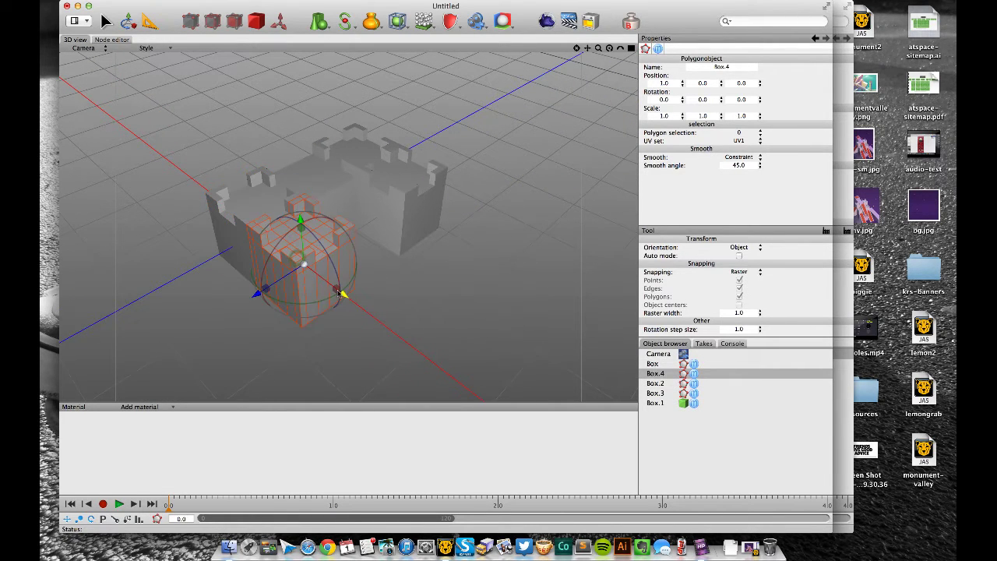
click(372, 294)
Add a Stair primitive, rotate it 90 degrees about the vertical axis, and move it to X 3.0 in front of the towers
middle_drag(433, 238, 424, 206)
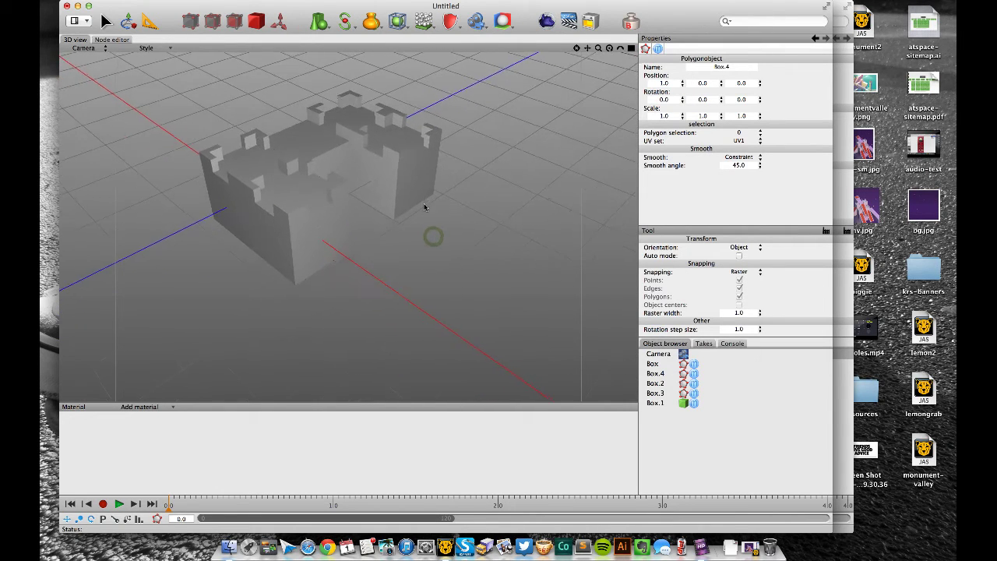
click(320, 21)
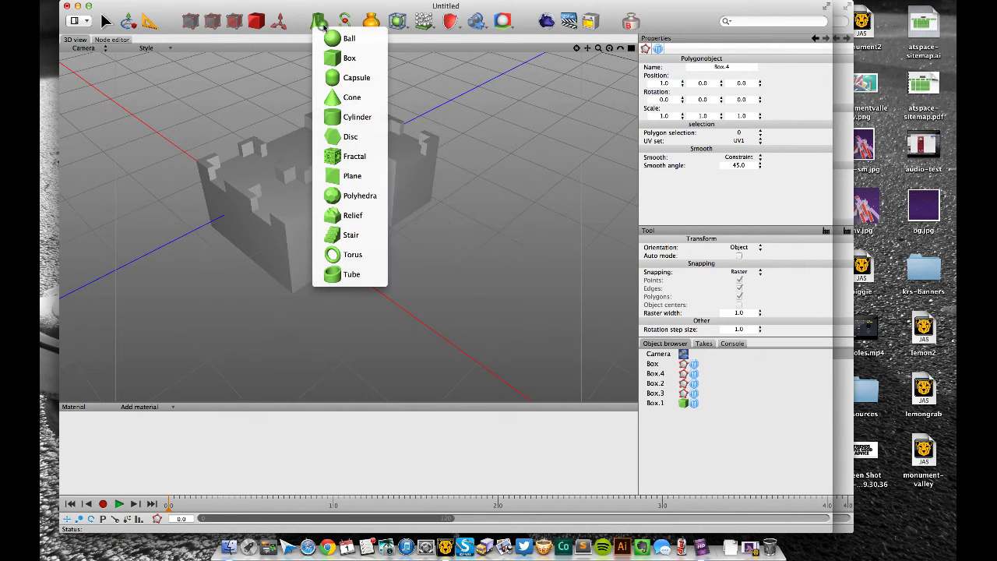
click(351, 235)
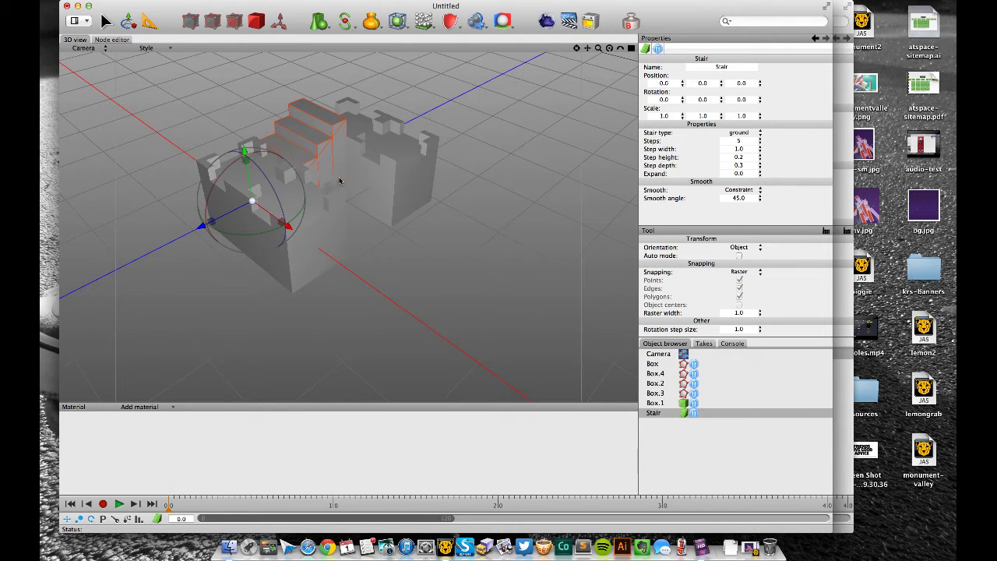
drag(251, 236, 344, 208)
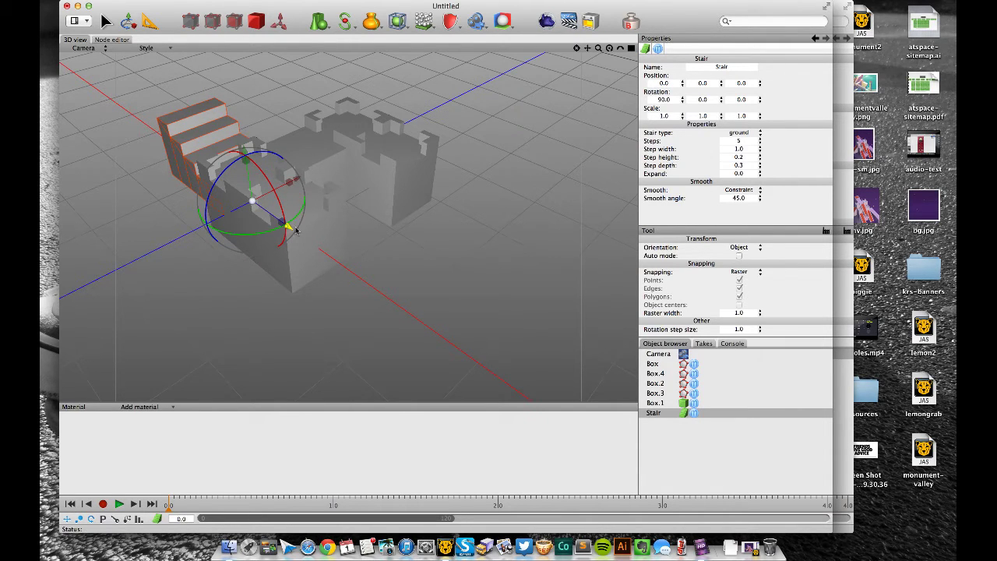
drag(295, 228, 434, 291)
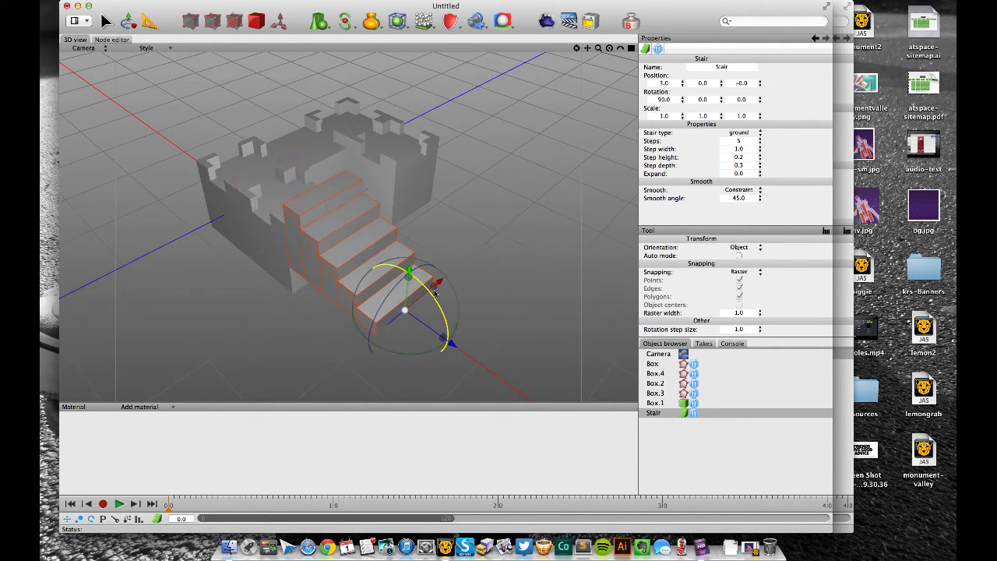
Move the stair to Z -1.0 and X 2.0, between the front towers
click(440, 287)
click(414, 296)
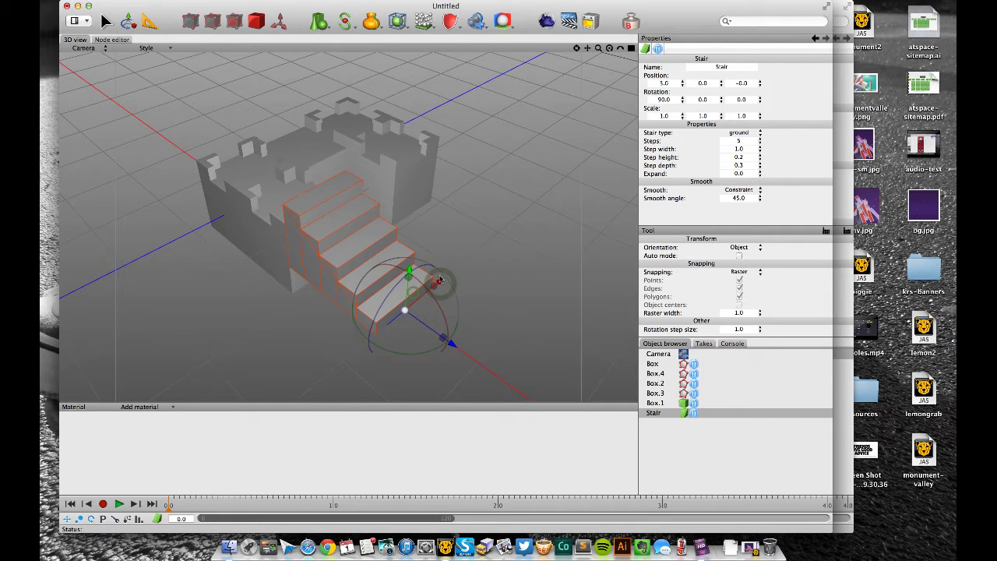
drag(415, 296, 514, 217)
middle_drag(513, 217, 517, 273)
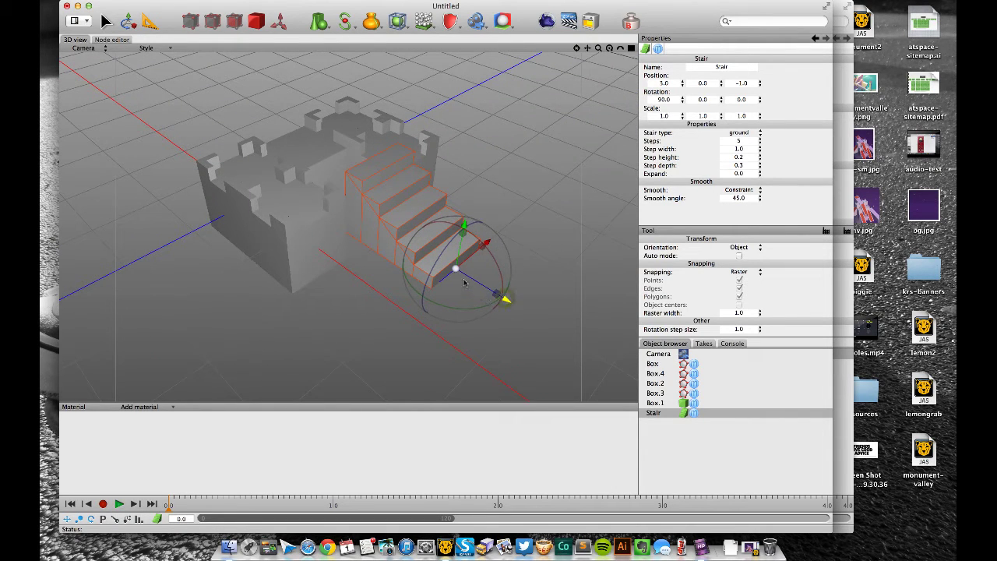
drag(505, 299, 442, 261)
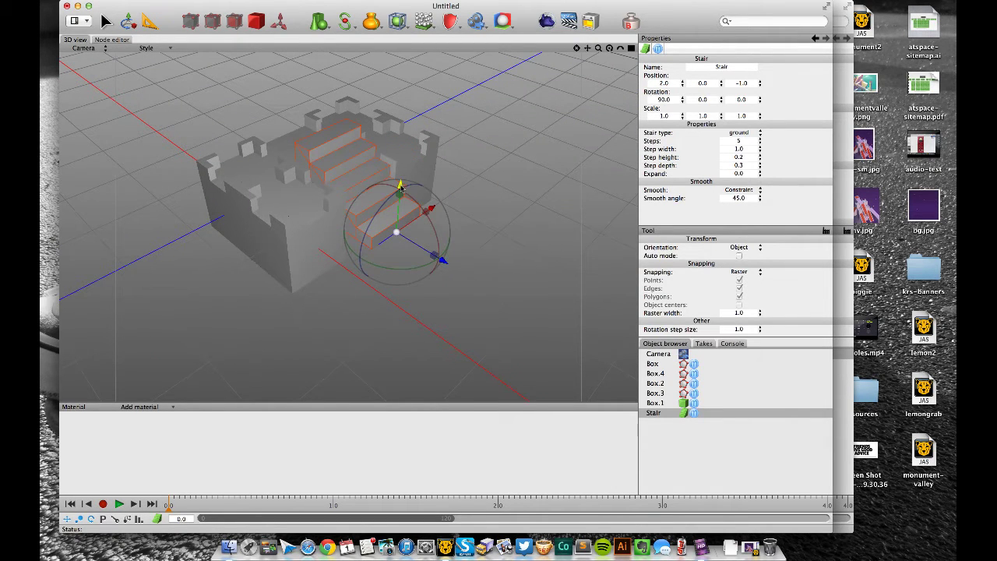
mouse_move(394, 239)
mouse_down()
mouse_move(393, 281)
mouse_move(390, 221)
mouse_up()
Set the stair to 15 steps with a step height of 0.1
text(13)
key(Tab)
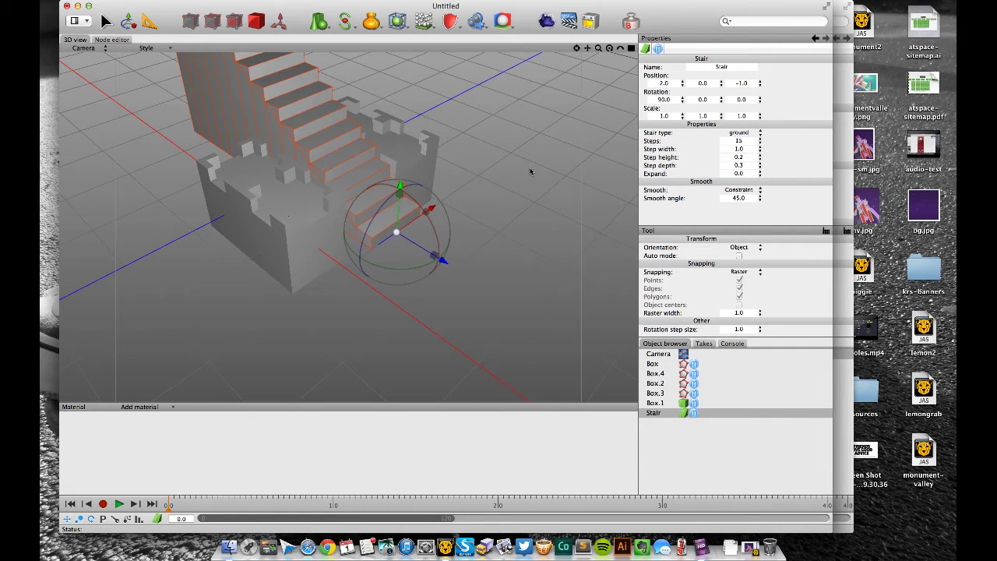
click(760, 160)
click(760, 160)
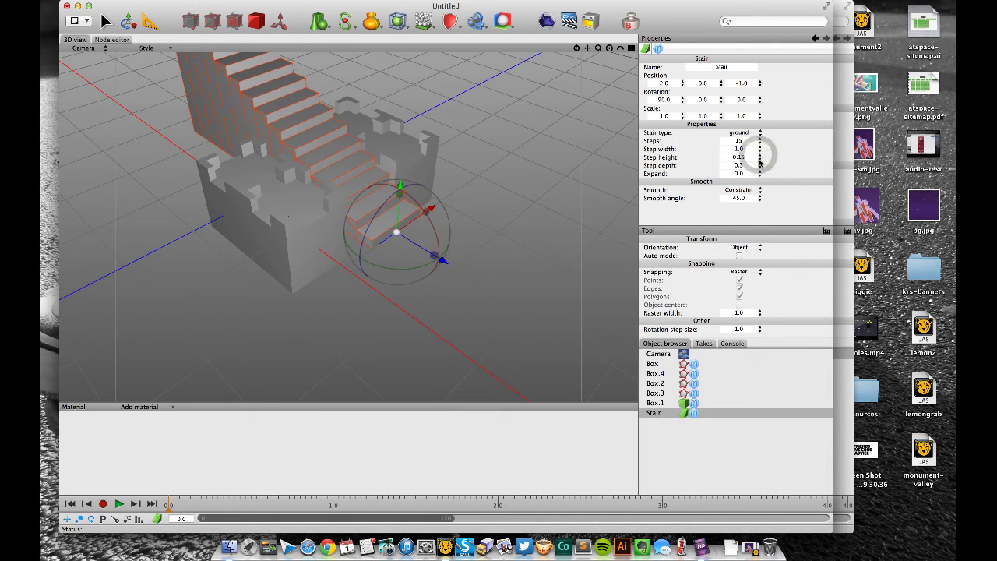
drag(759, 162, 759, 167)
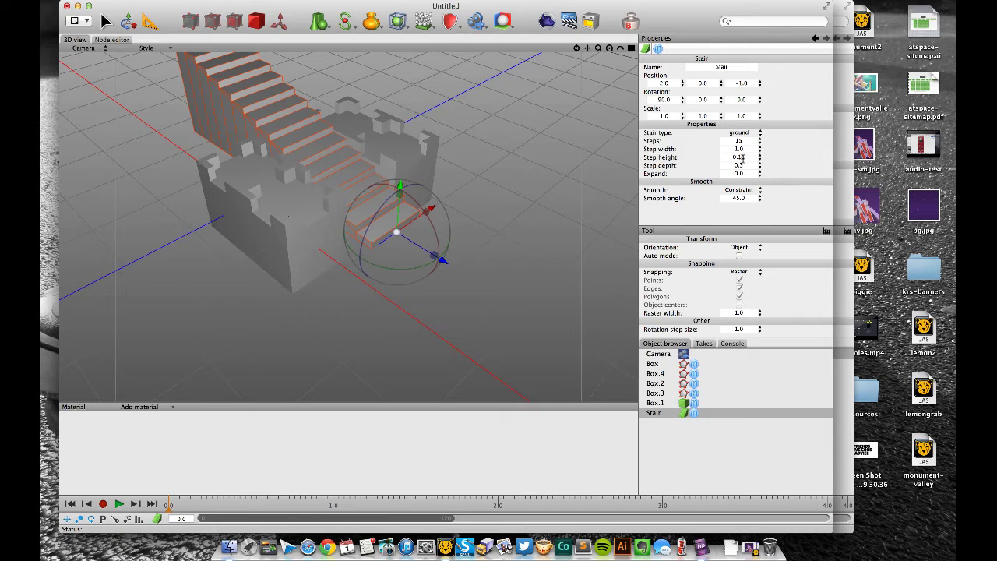
Set the stair's step depth to 0.15
click(745, 165)
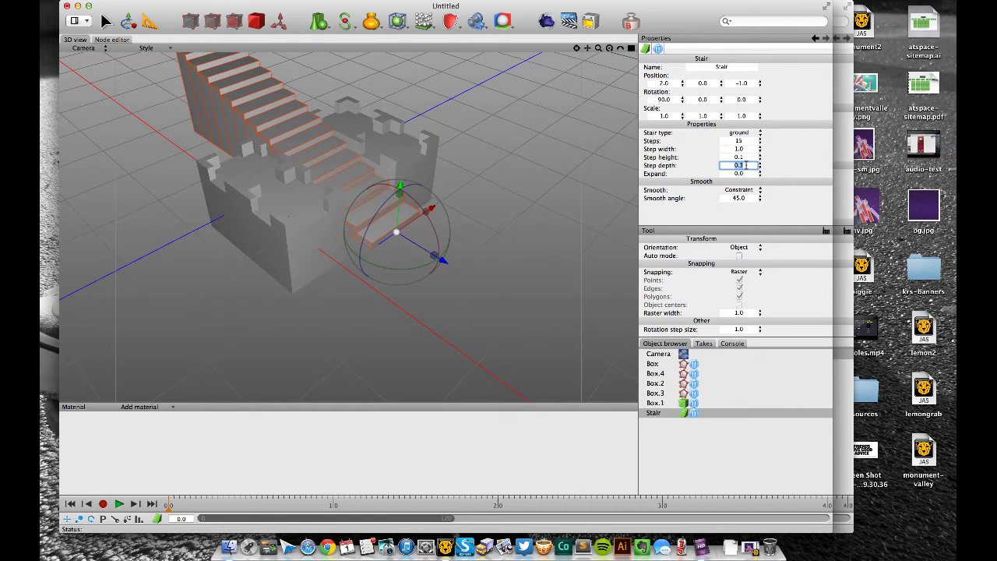
key(Tab)
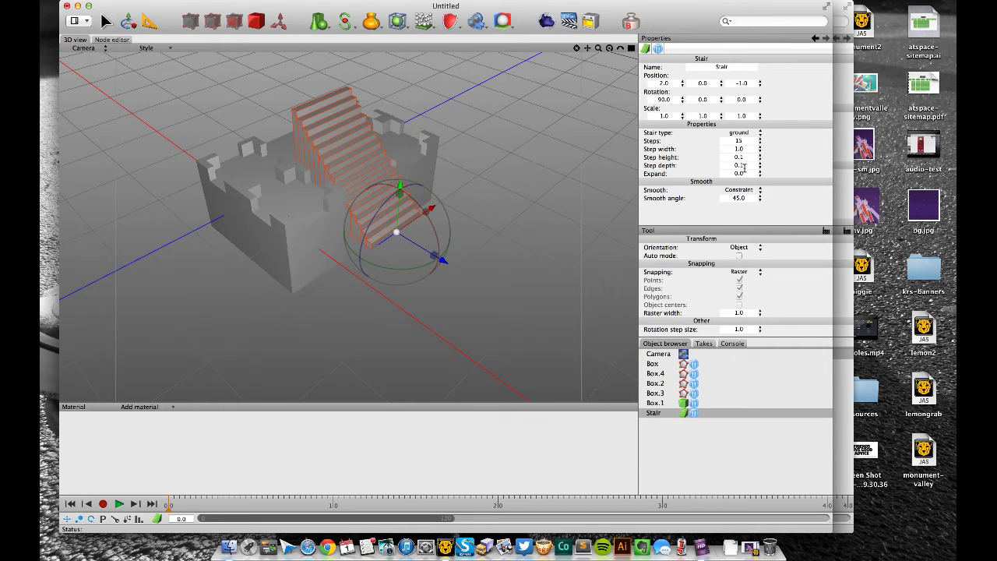
text(5)
key(Return)
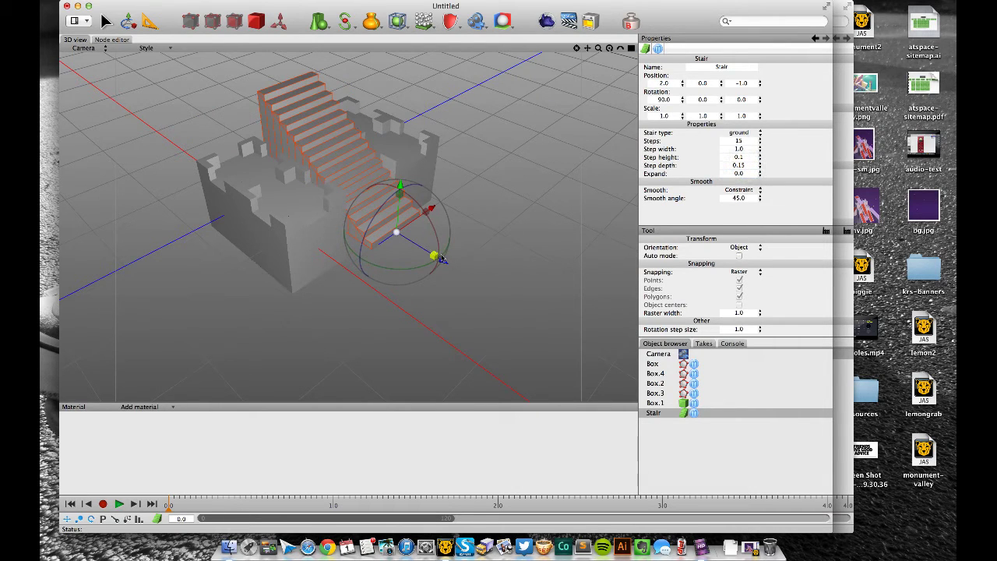
Move the stair out to X 3.0 and lower it to Y -1.0
drag(505, 272, 555, 309)
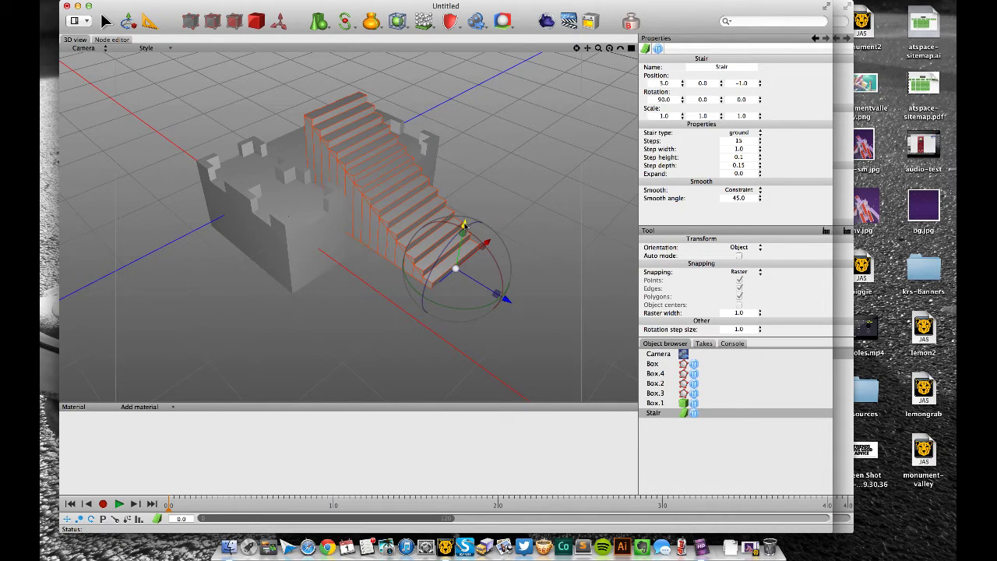
drag(458, 258, 455, 328)
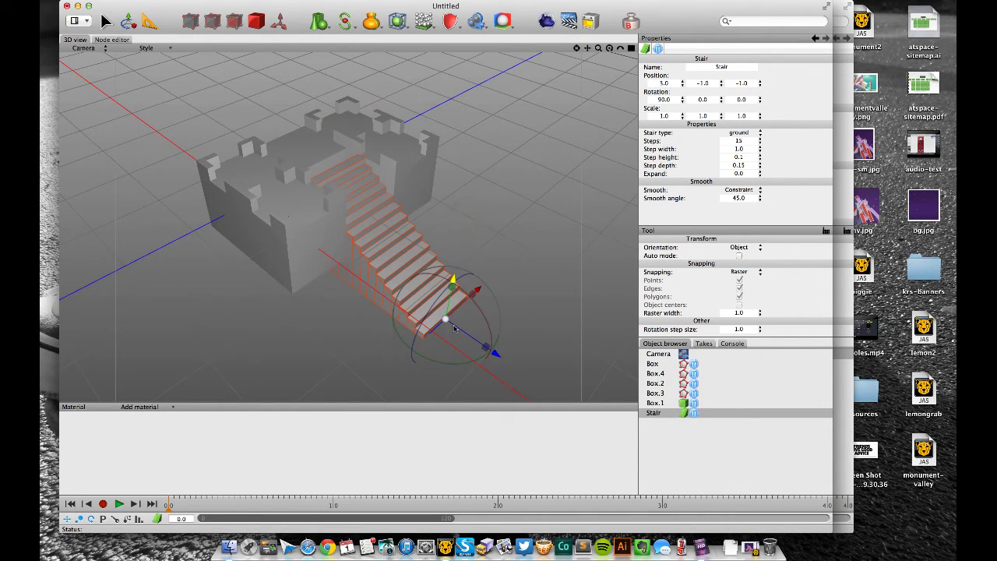
alt+drag(466, 187, 480, 226)
right_drag(481, 226, 491, 180)
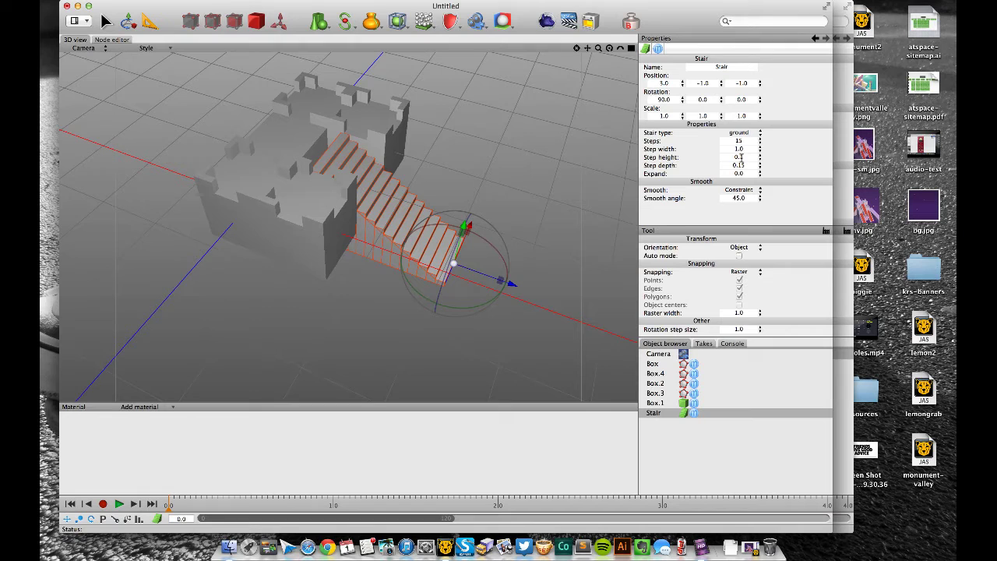
Set the stair to 10 steps and move it back along X to 2.0, against the connecting box
text(10)
key(Tab)
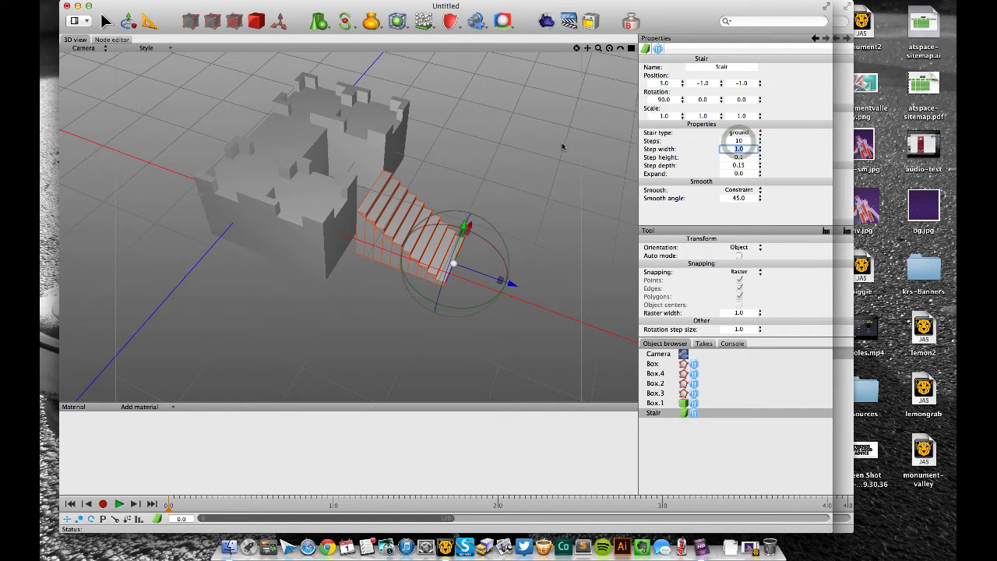
drag(483, 286, 416, 191)
middle_drag(417, 191, 374, 261)
mouse_move(372, 242)
mouse_down()
mouse_move(374, 183)
mouse_move(371, 256)
mouse_up()
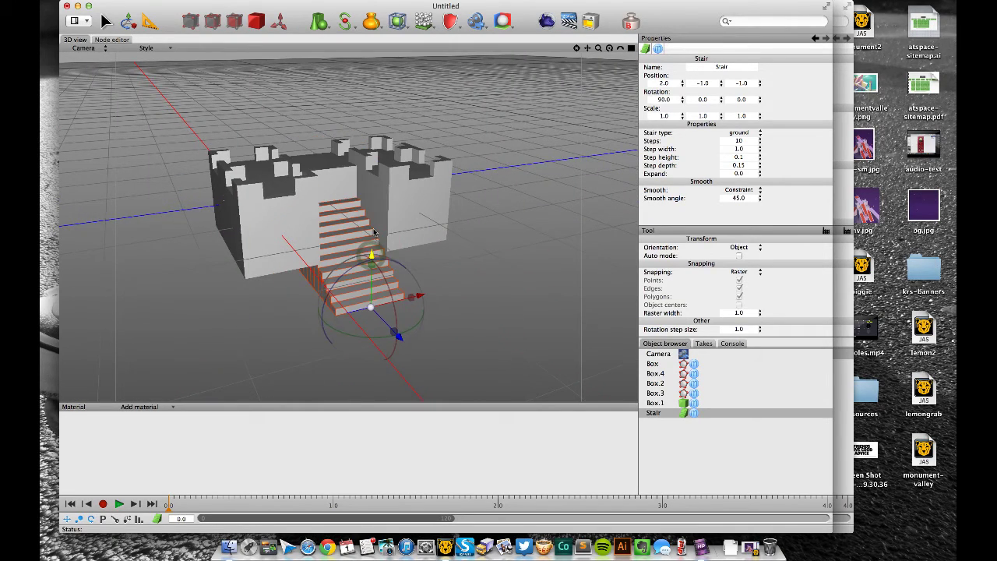
alt+drag(421, 201, 455, 204)
middle_drag(455, 206, 426, 230)
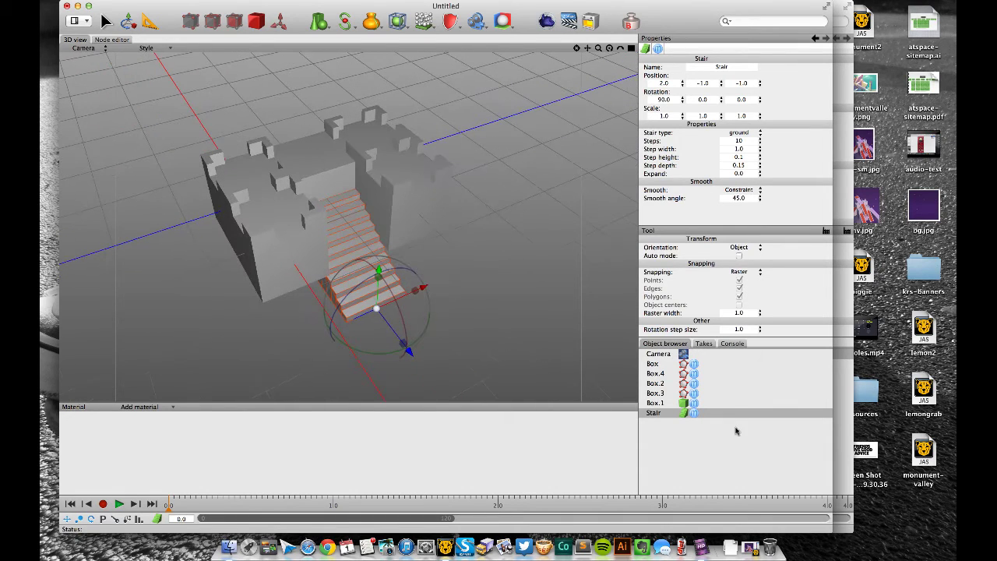
Convert the stair to a polygon object and ring-cut its steps lengthwise into columns running down the staircase
click(684, 413)
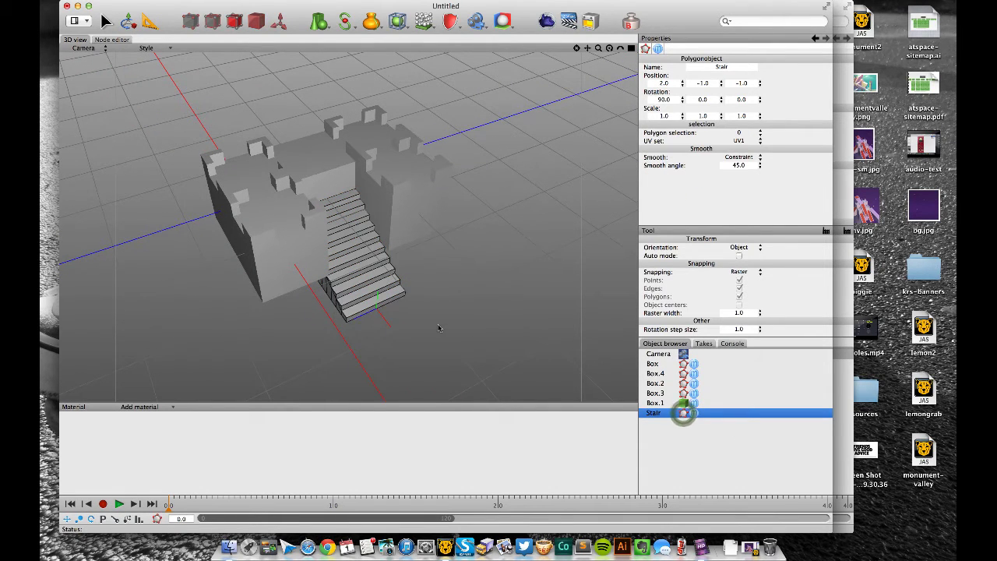
key(k)
click(371, 296)
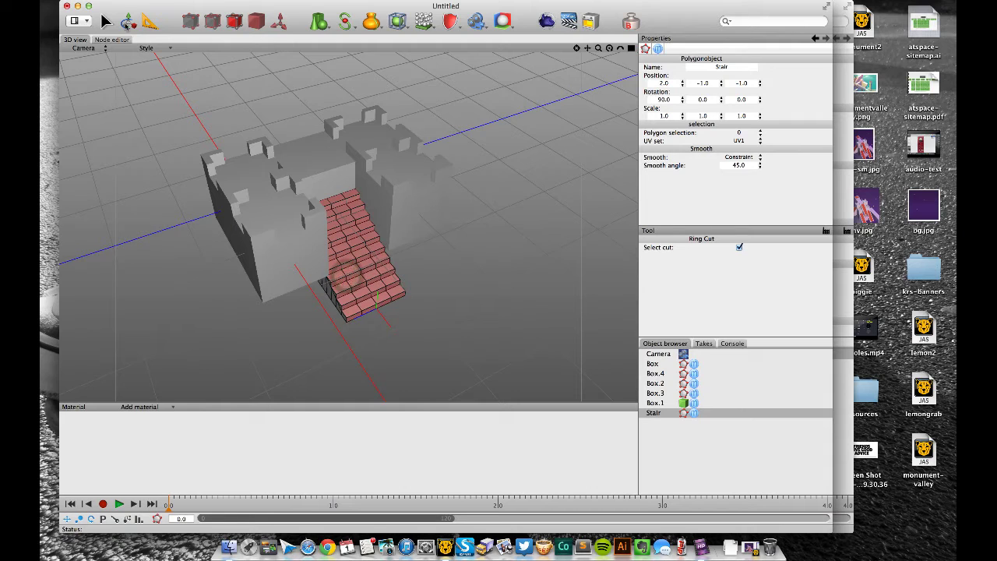
click(131, 24)
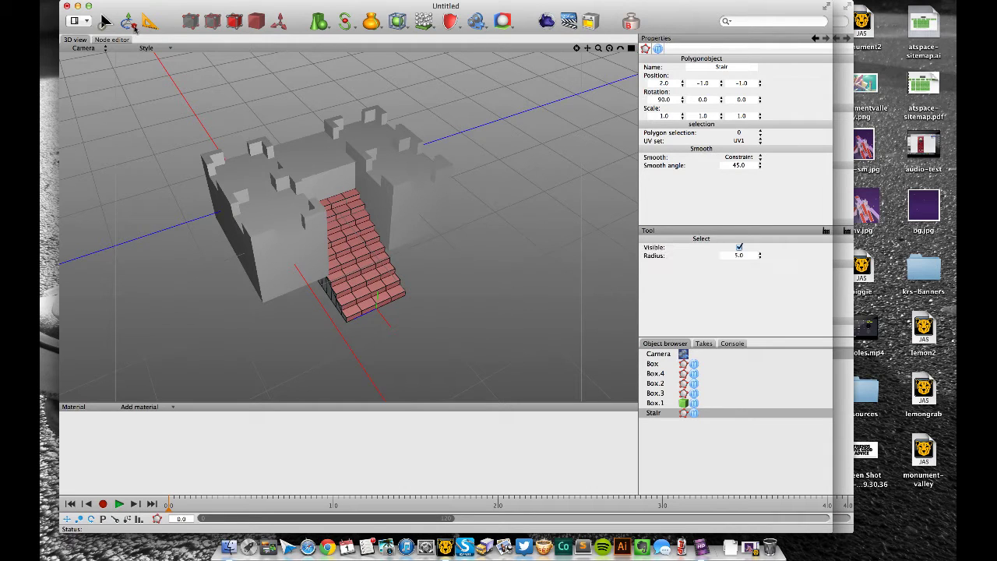
Add a new material and set its diffuse color to a light purple
click(143, 407)
click(140, 419)
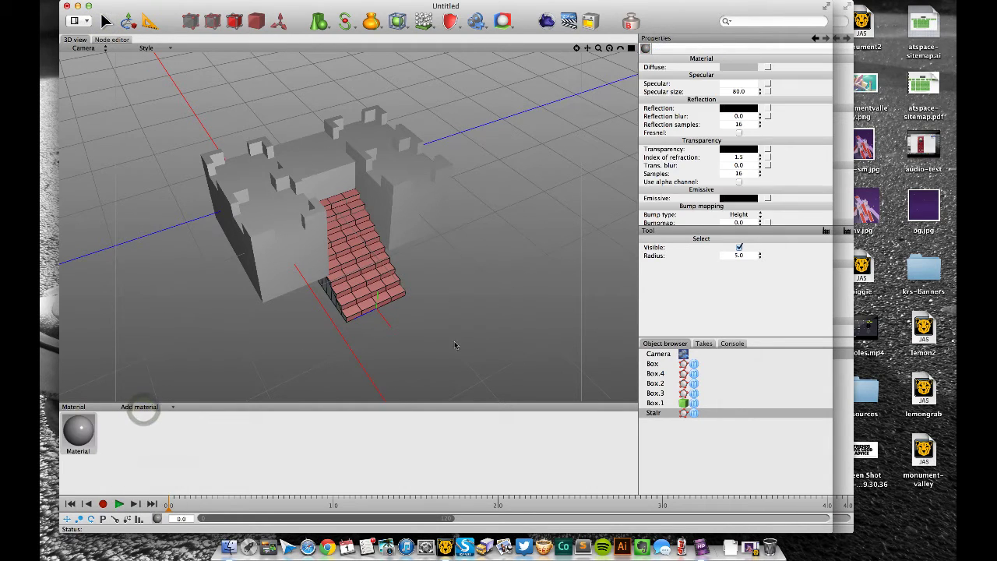
click(743, 68)
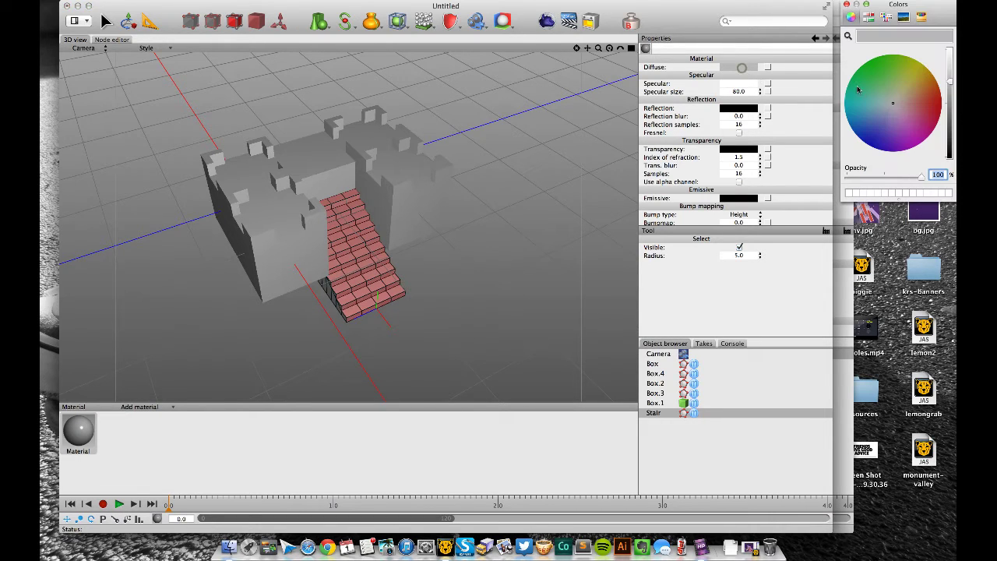
click(899, 125)
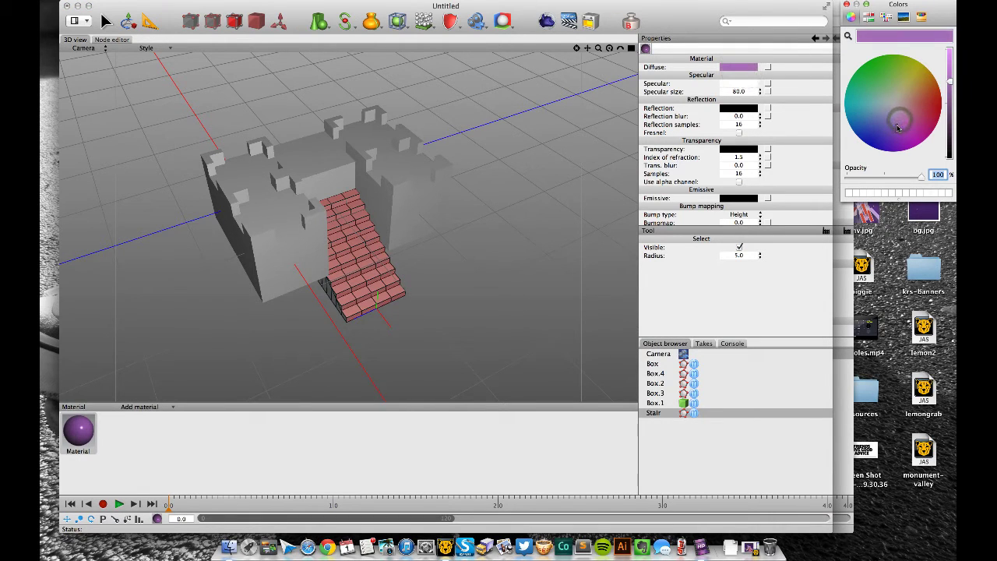
drag(950, 80, 949, 72)
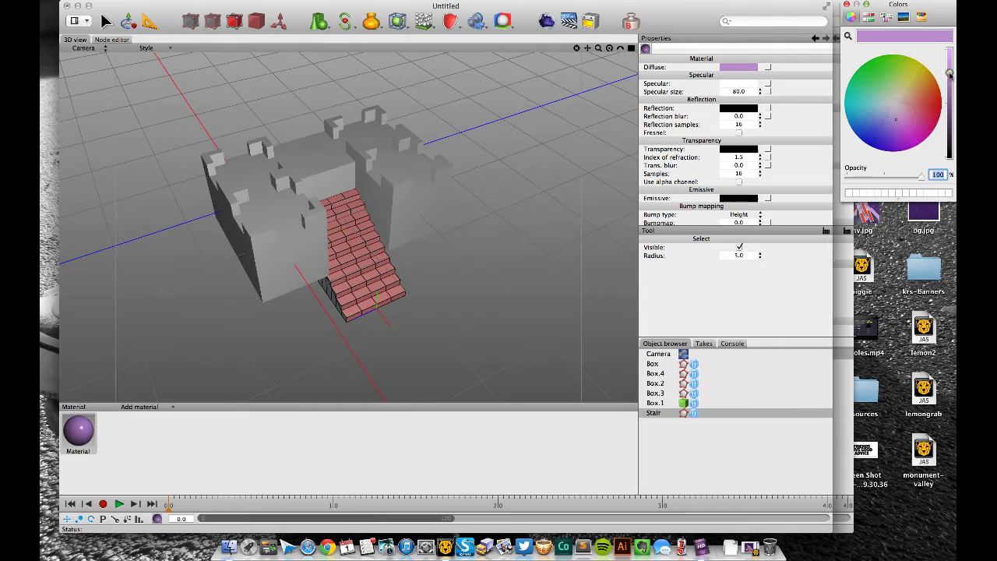
click(897, 117)
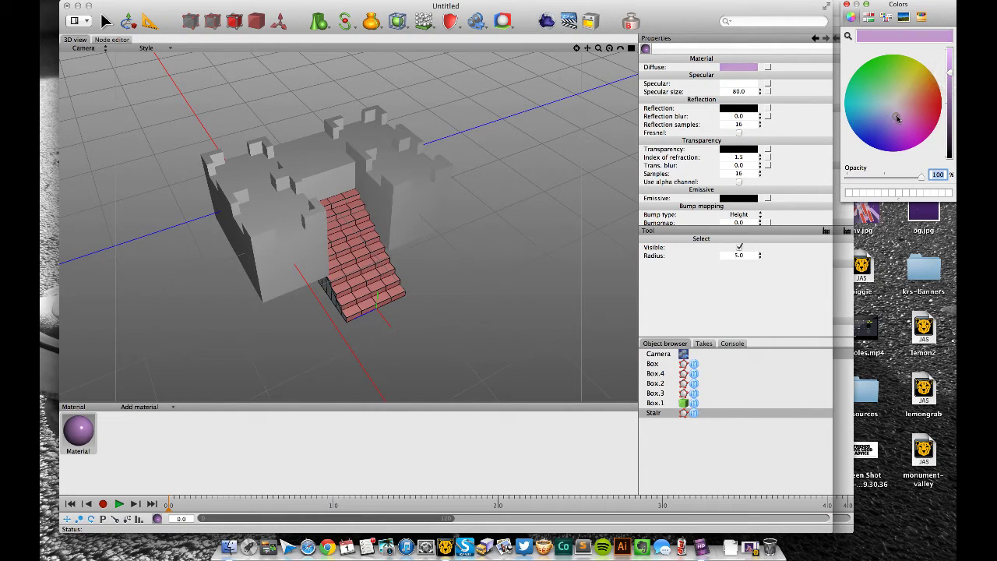
click(846, 5)
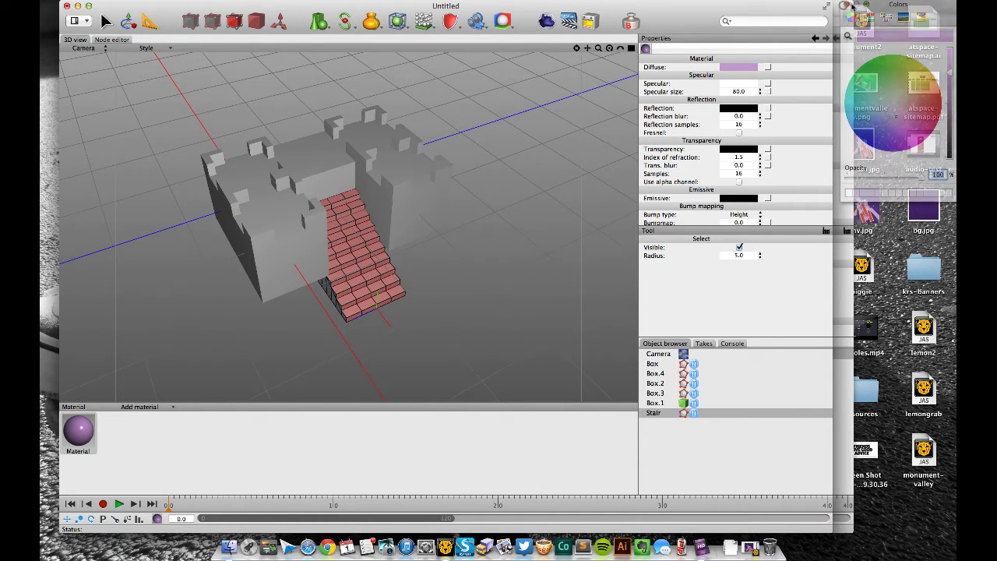
Try to apply the purple material to the towers and the connecting box
drag(78, 429, 257, 224)
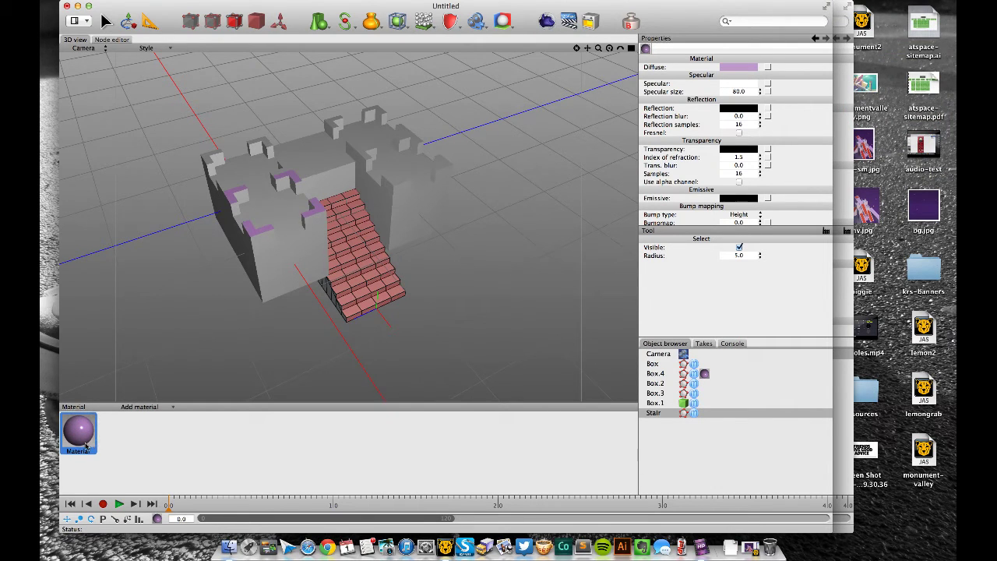
drag(280, 253, 249, 169)
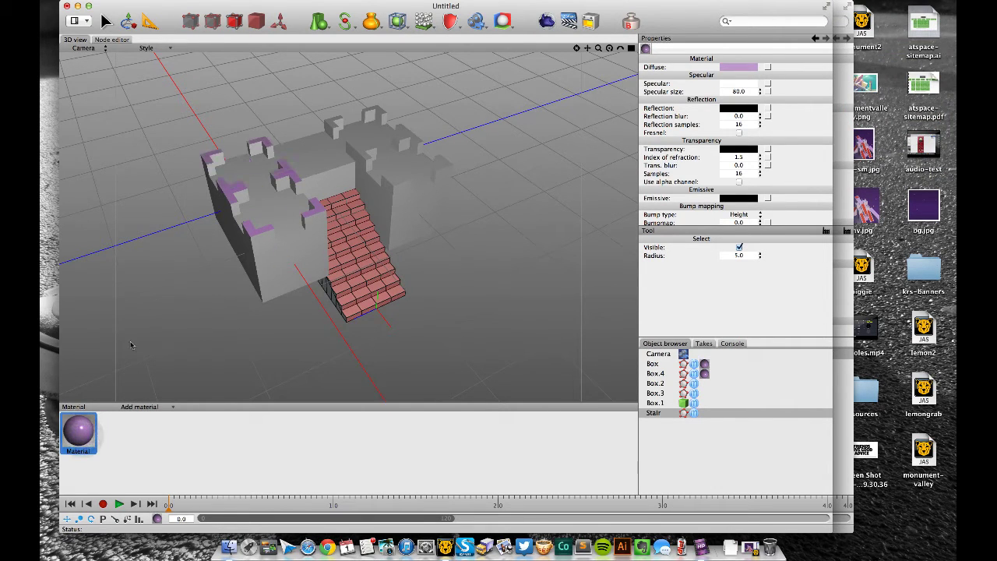
drag(327, 195, 322, 169)
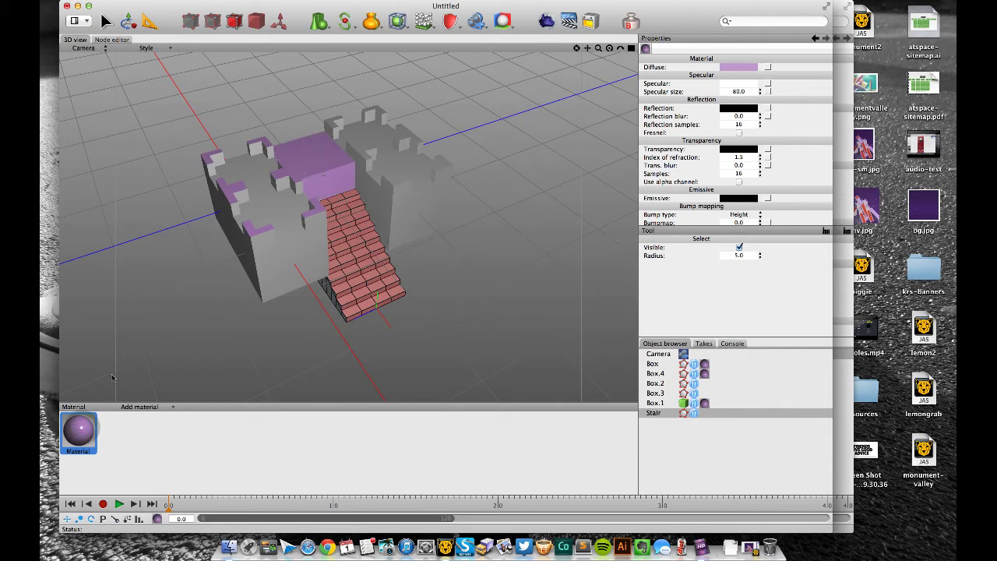
drag(429, 215, 413, 183)
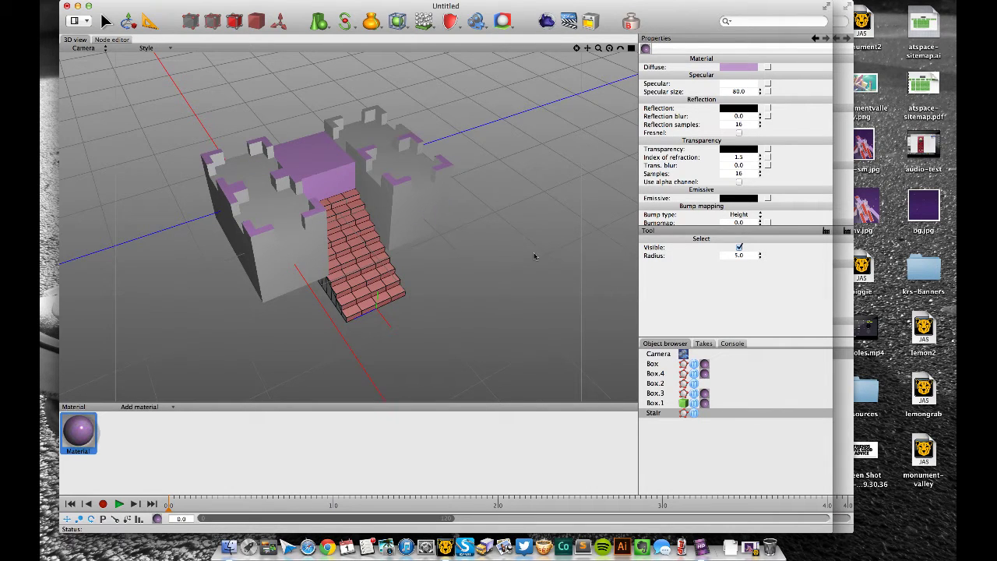
click(705, 403)
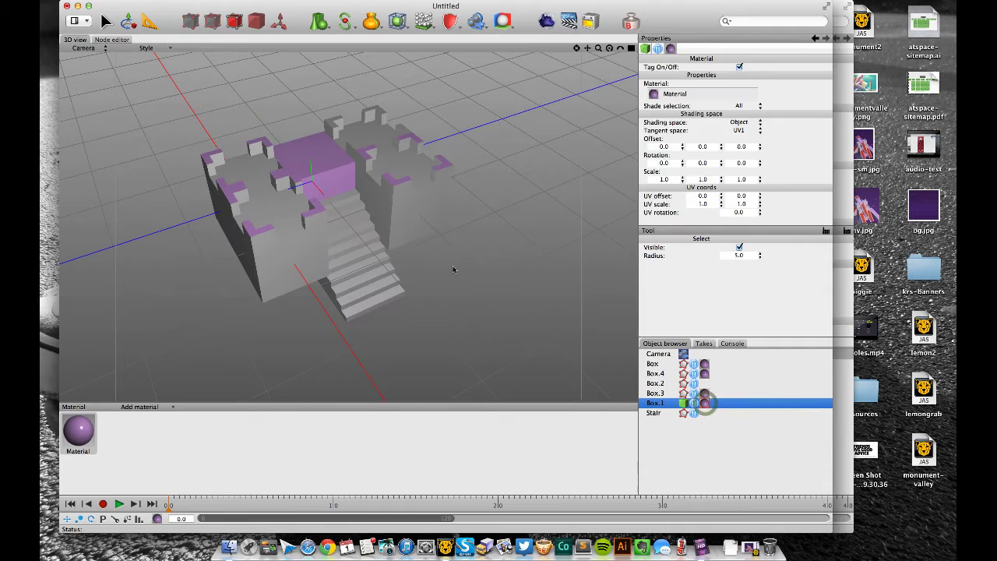
Undo the material assignments on the towers and connecting box
key(super+z)
key(super+z)
key(super+z)
key(super+z)
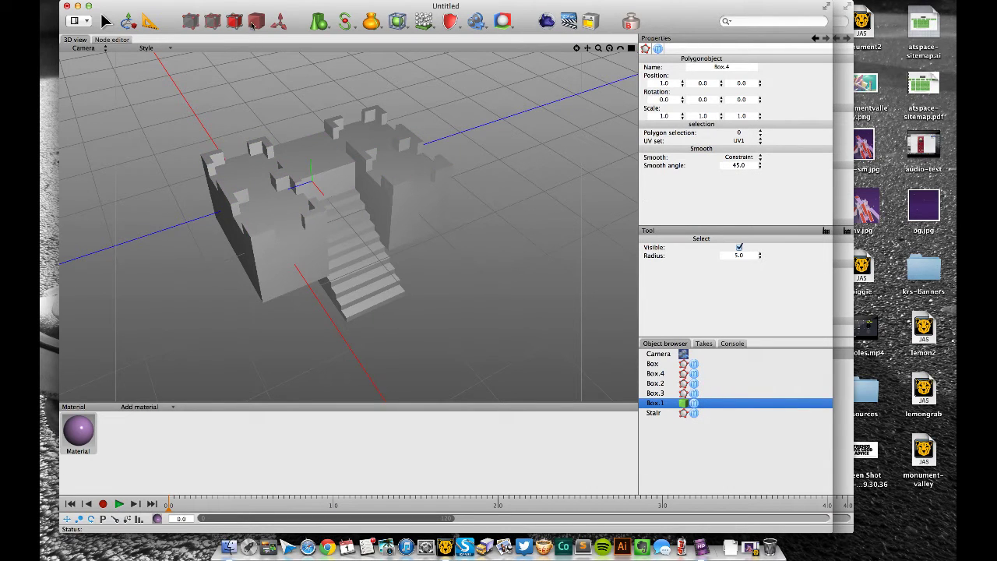
In object mode, apply the purple material to all four towers and the connecting box
drag(78, 430, 255, 173)
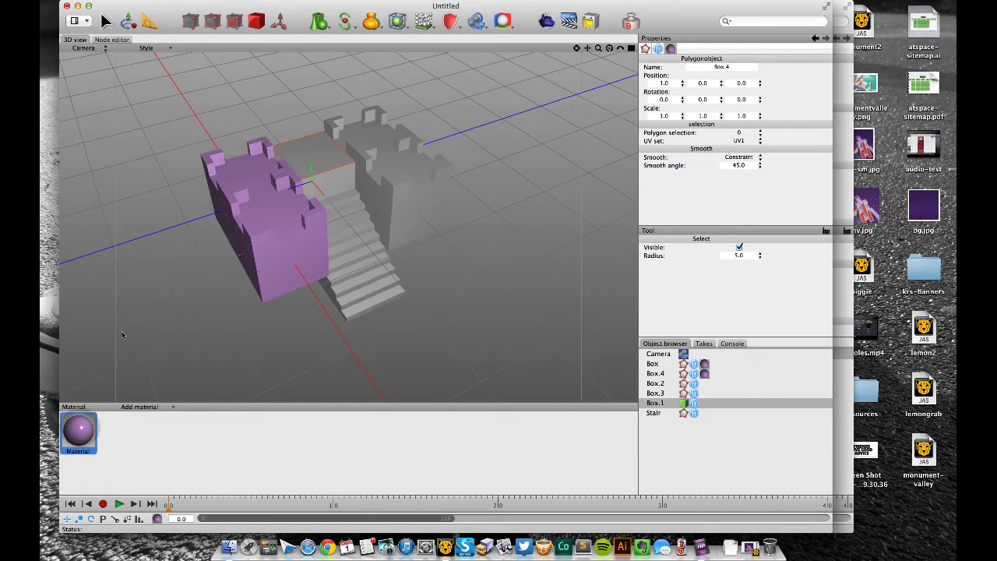
drag(288, 204, 330, 168)
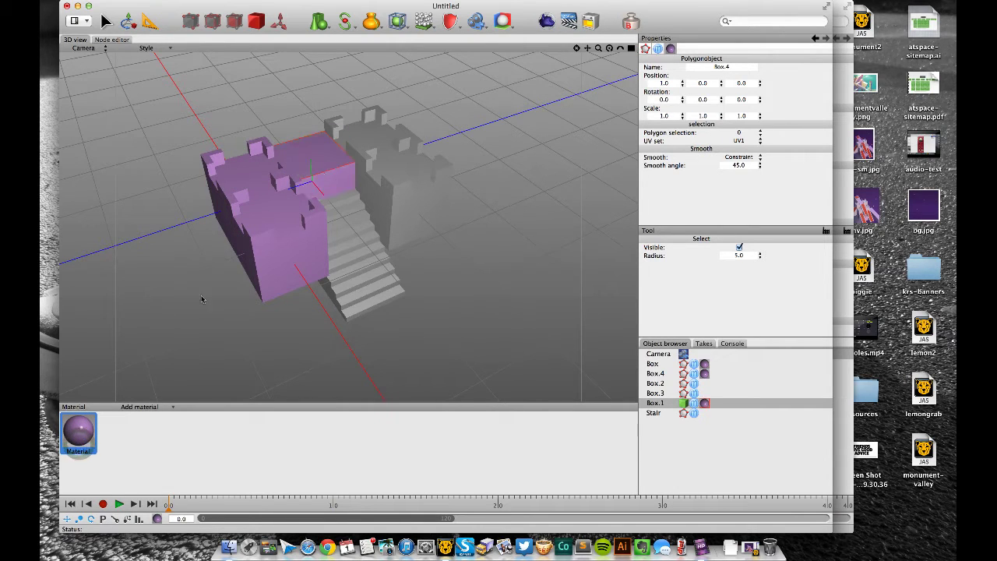
drag(460, 223, 395, 216)
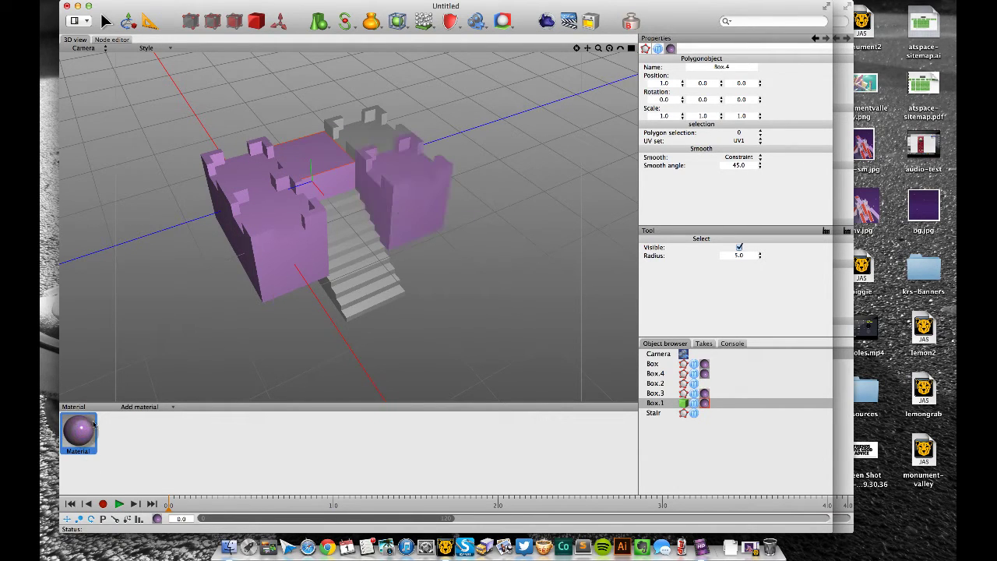
drag(94, 425, 363, 133)
Ring-select the two central strips of polygons on the staircase and widen them so only narrow borders remain on both sides
click(351, 244)
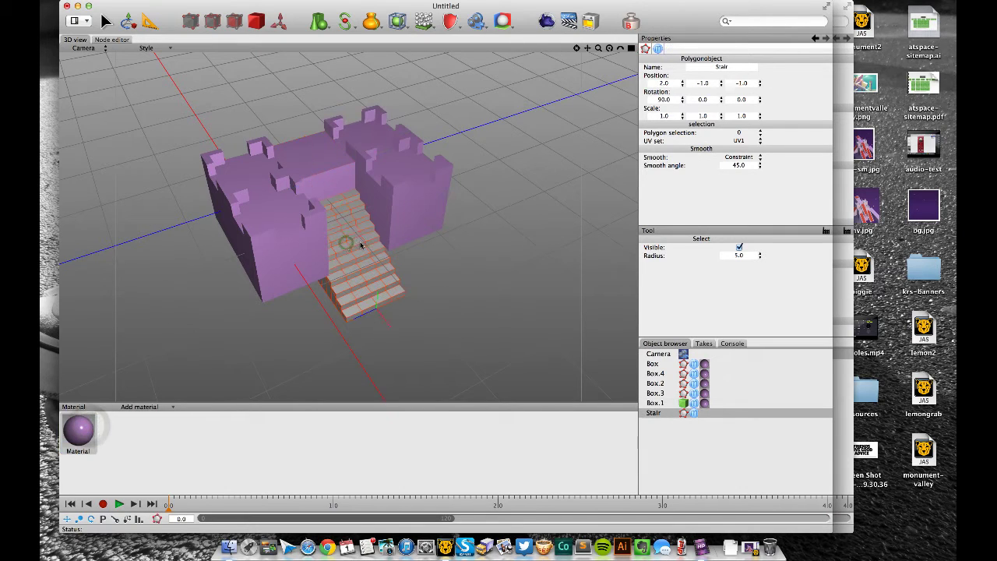
click(234, 21)
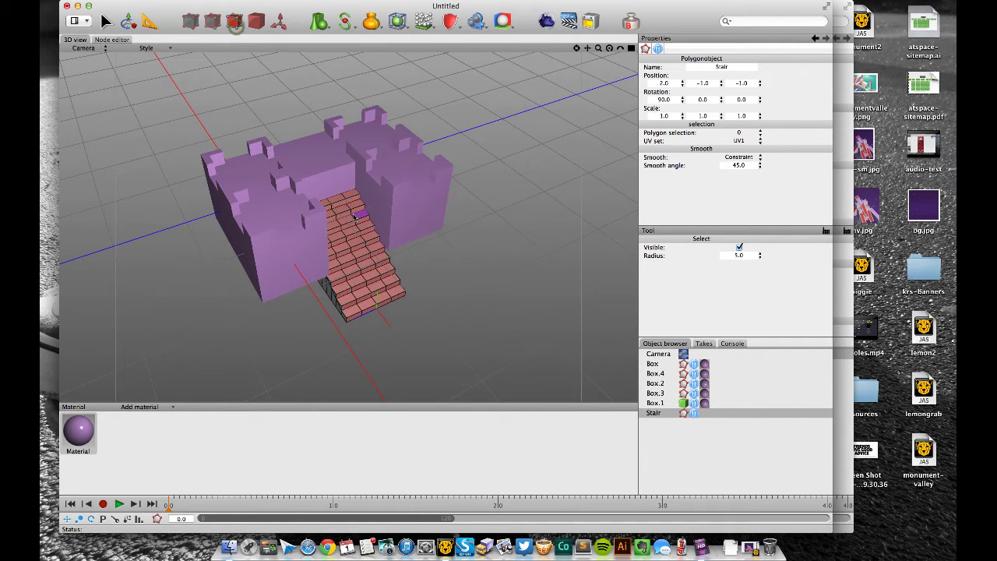
key(r)
click(344, 219)
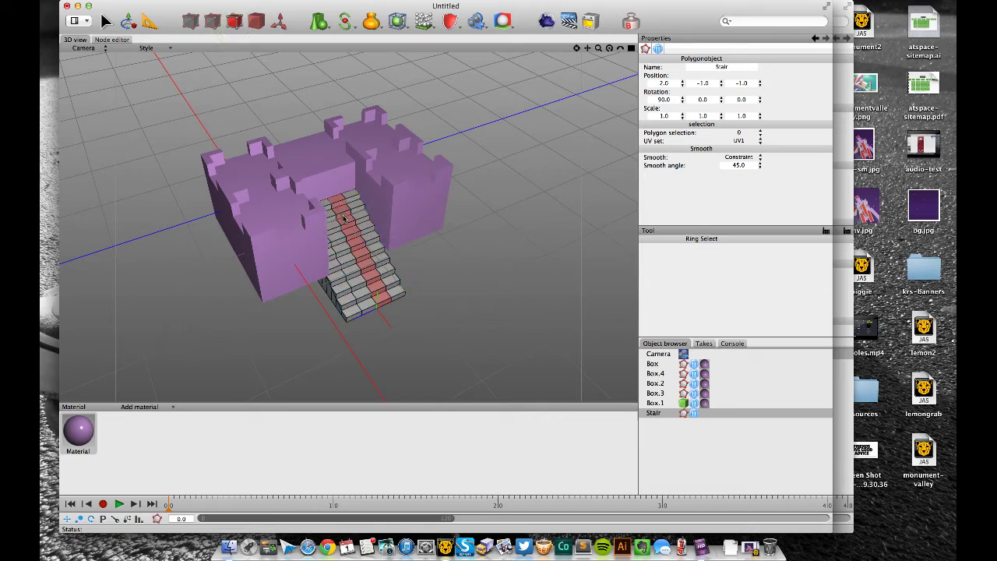
shift+click(335, 229)
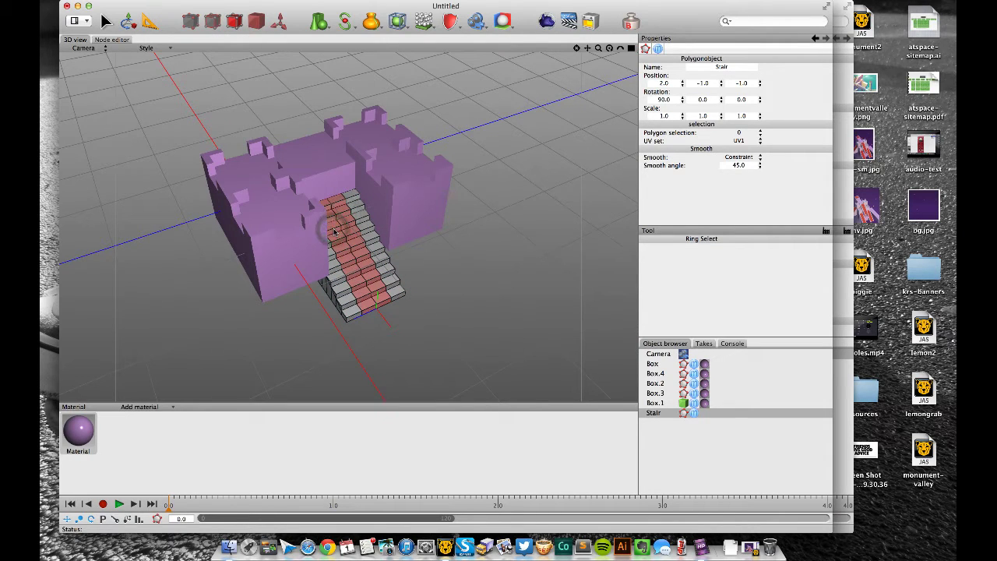
key(e)
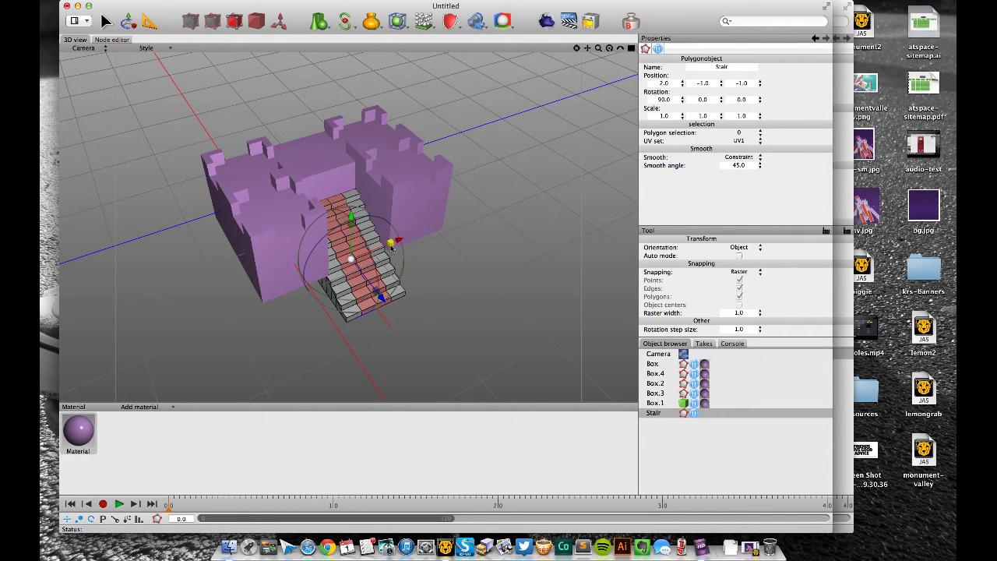
drag(391, 247, 493, 198)
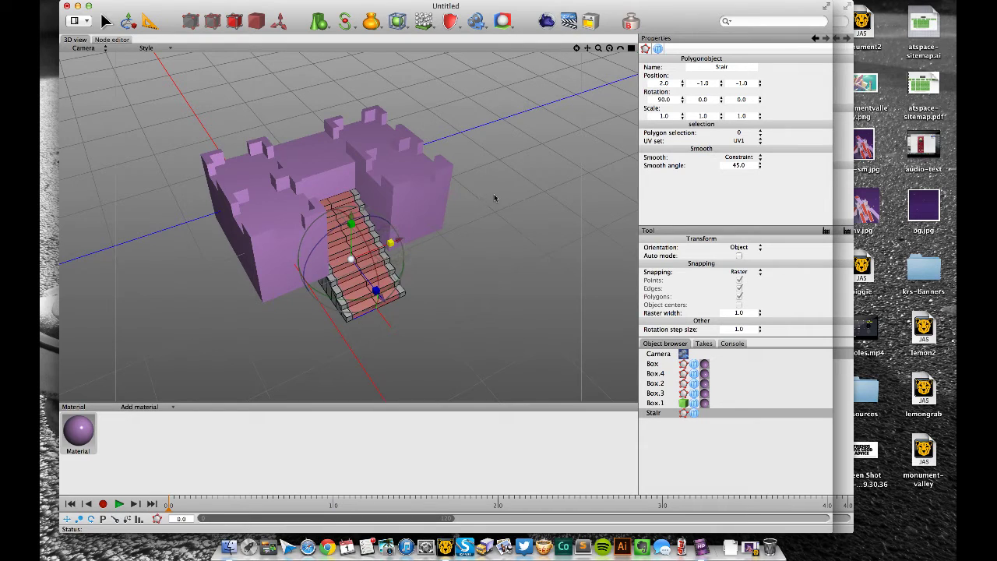
Add a new material with a red diffuse color and apply it to the selected central faces of the staircase
click(136, 407)
click(138, 421)
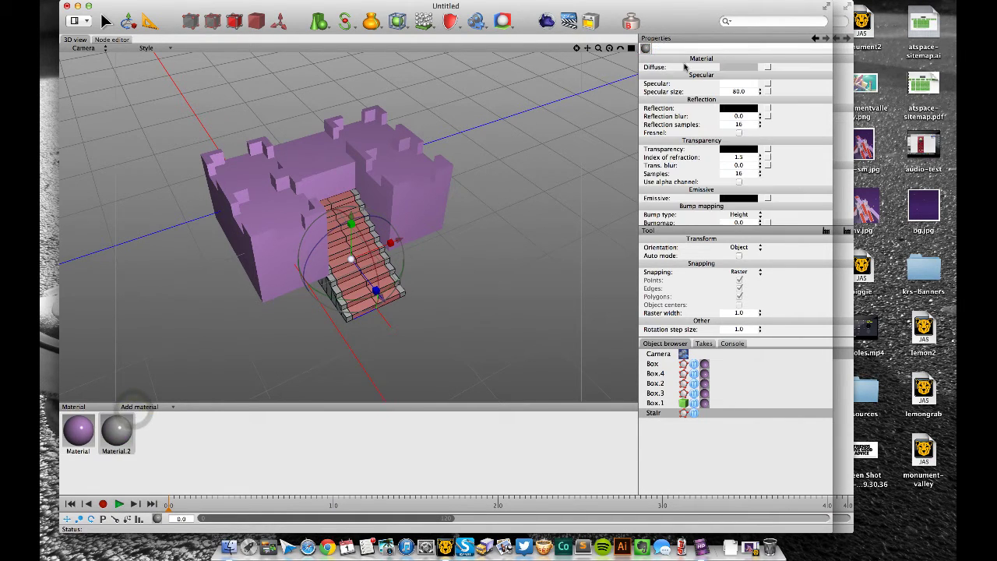
click(744, 68)
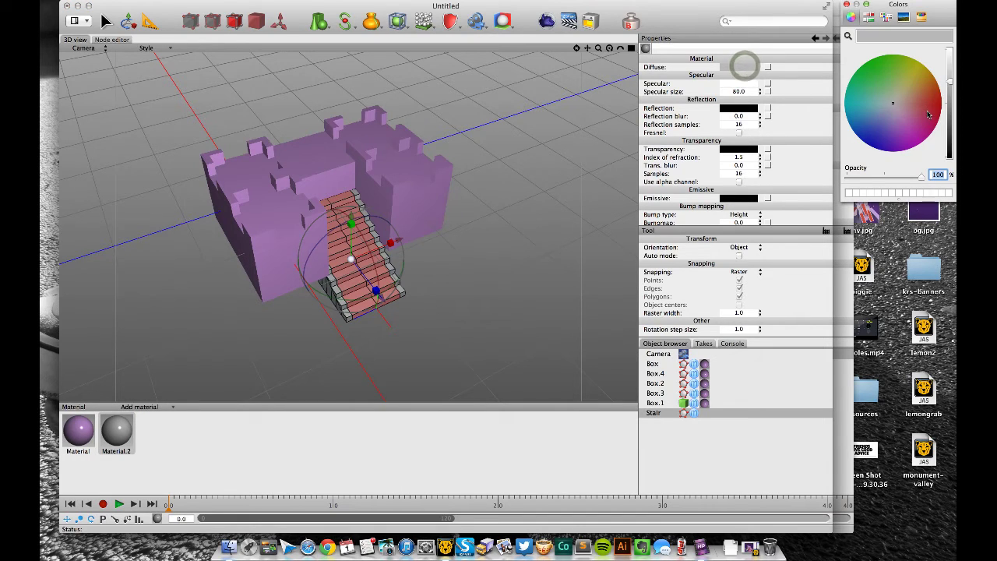
drag(927, 119, 918, 106)
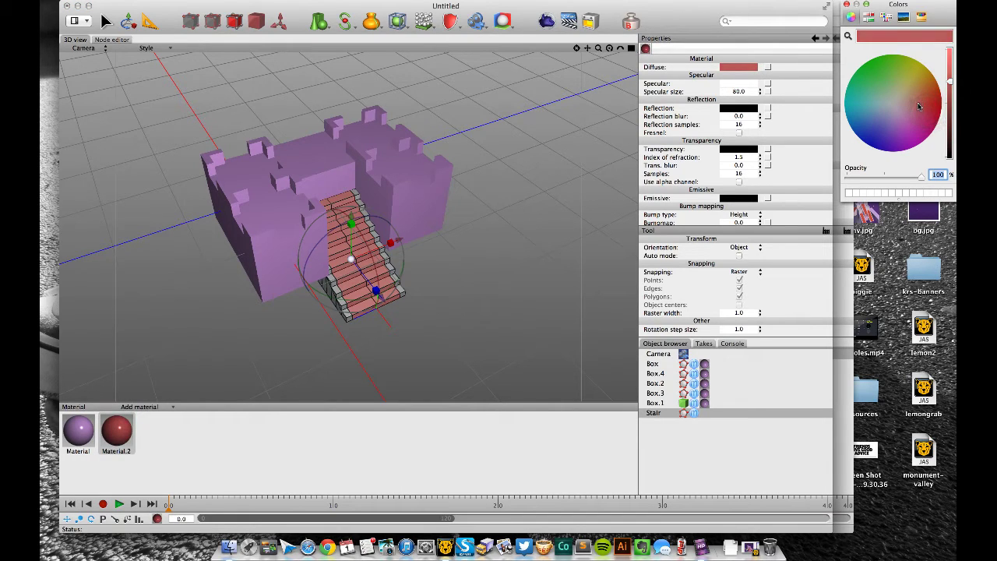
click(846, 5)
drag(124, 423, 360, 251)
Invert the face selection and give the staircase's side borders a new material with a light pink diffuse color
click(183, 1)
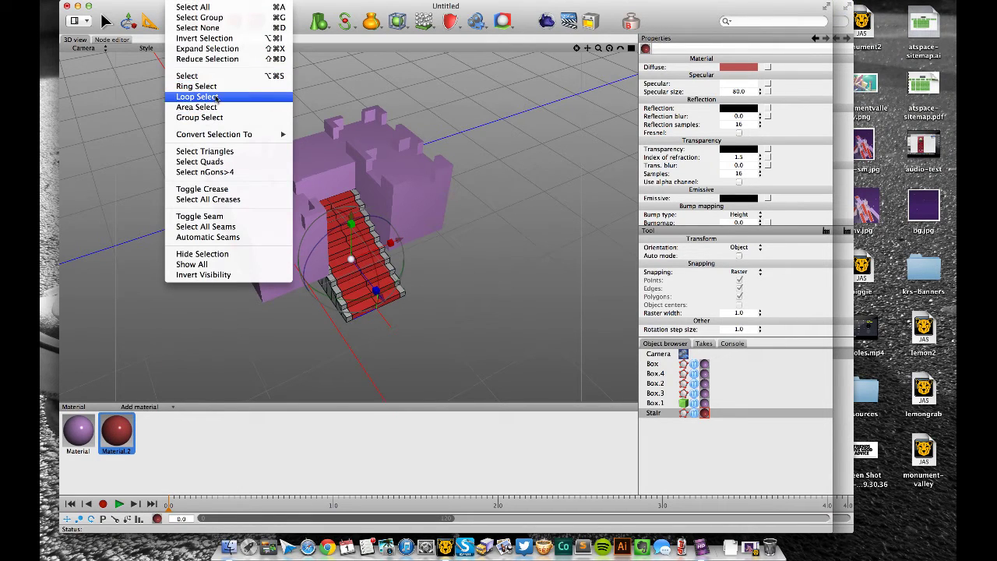
click(121, 371)
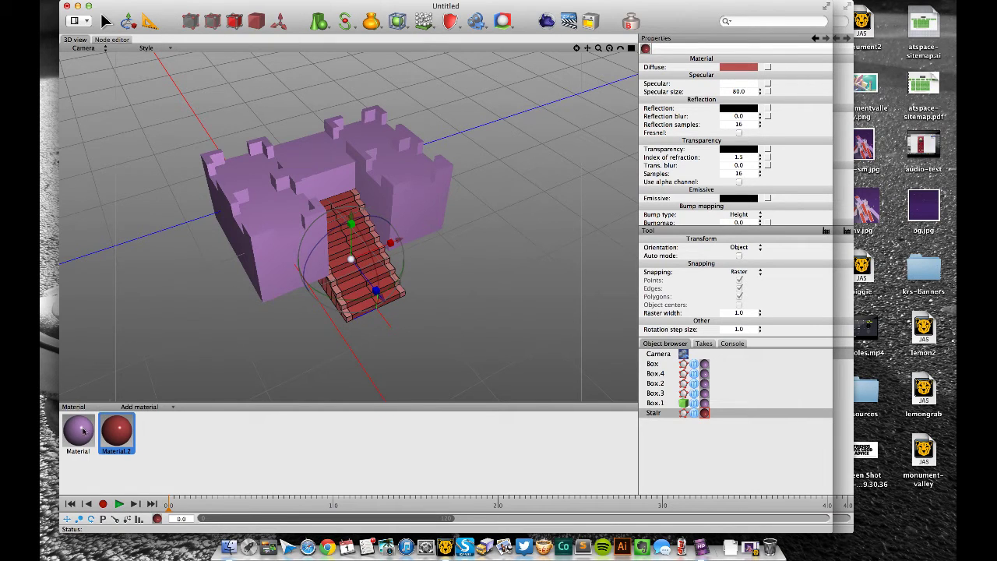
click(140, 406)
click(159, 419)
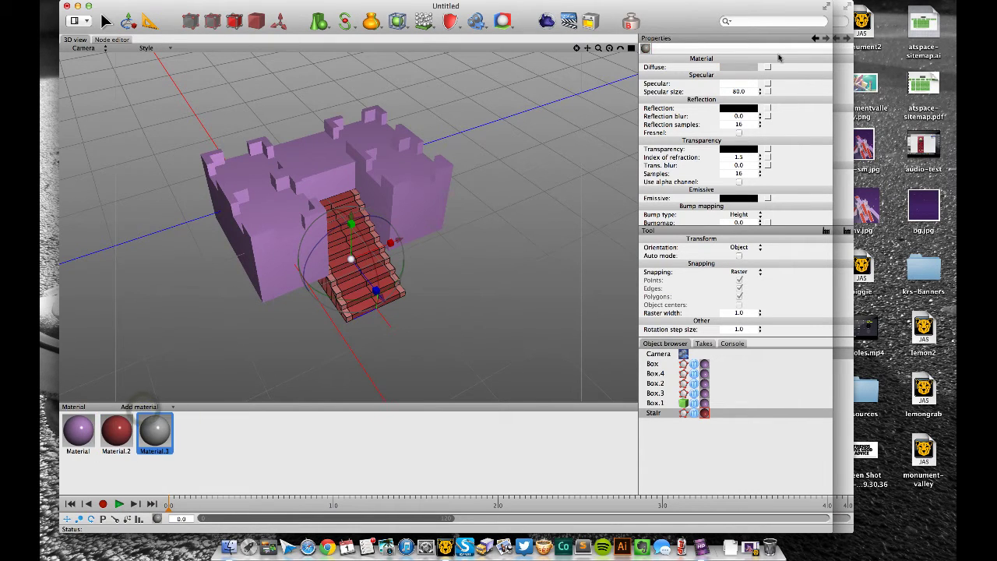
click(744, 69)
click(900, 108)
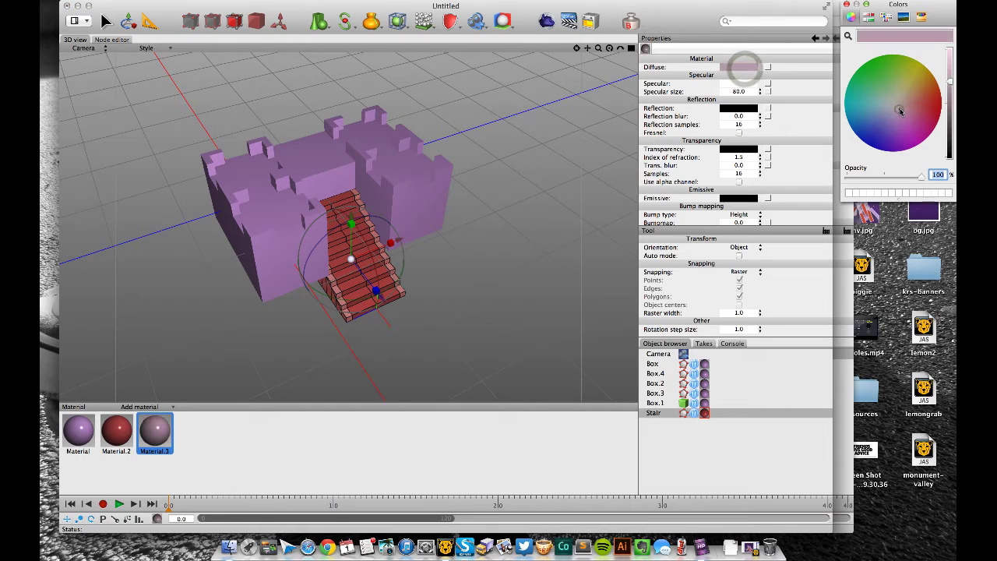
click(948, 58)
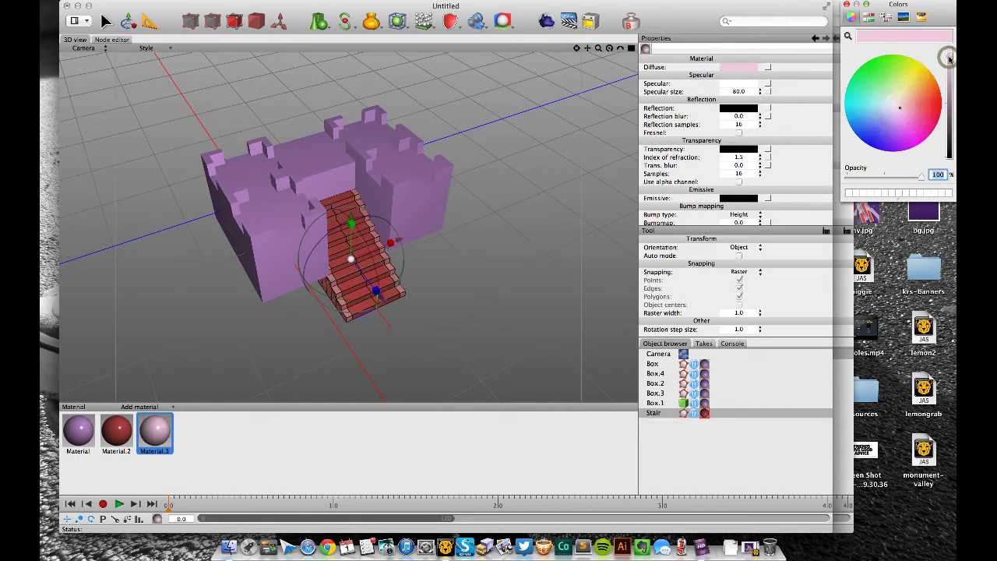
drag(158, 427, 308, 292)
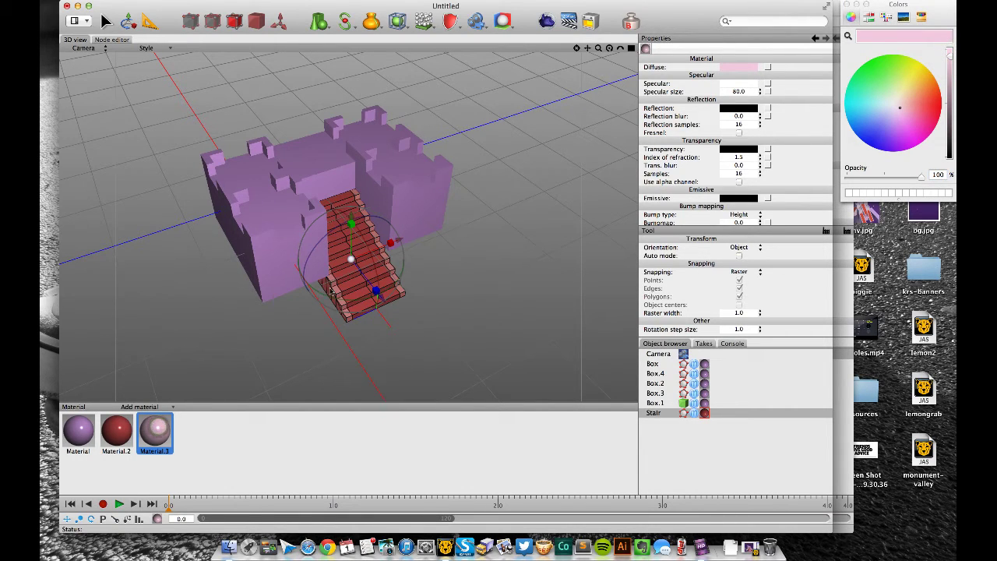
drag(421, 264, 340, 292)
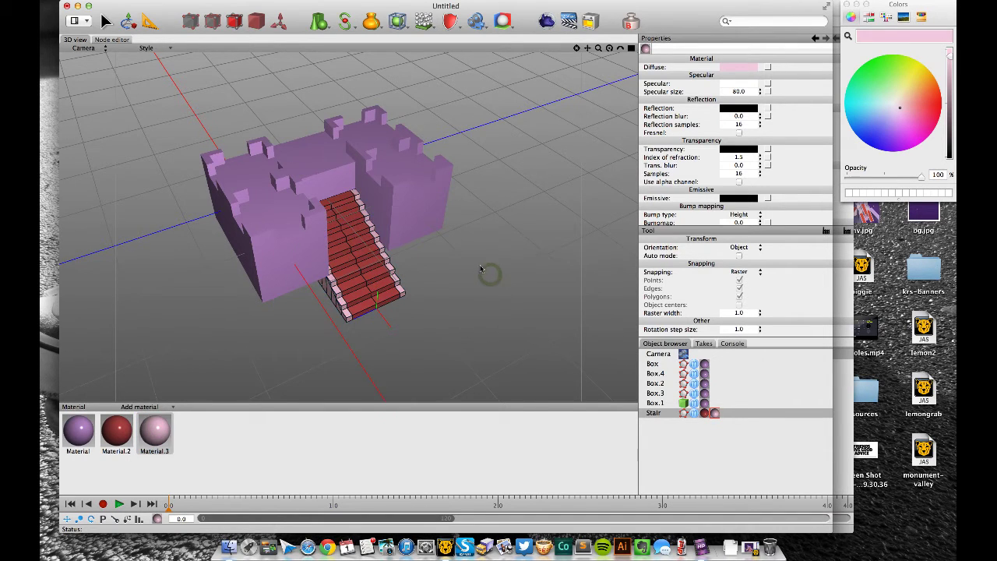
mouse_move(481, 269)
mouse_down()
mouse_move(489, 273)
mouse_move(472, 263)
mouse_up()
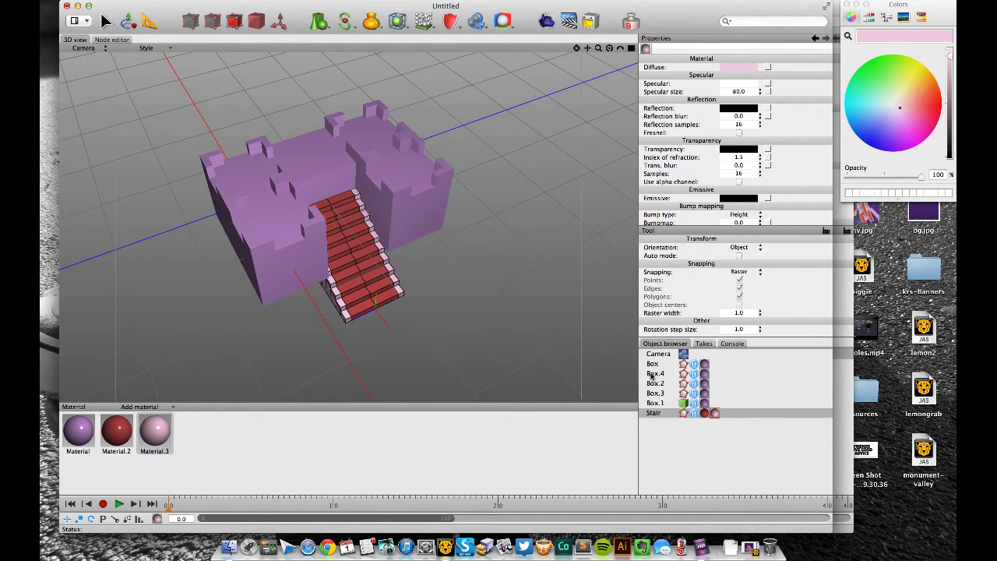
In object mode, duplicate the staircase and place the copy in front of one front tower at X 3, Z -2
click(655, 412)
click(253, 22)
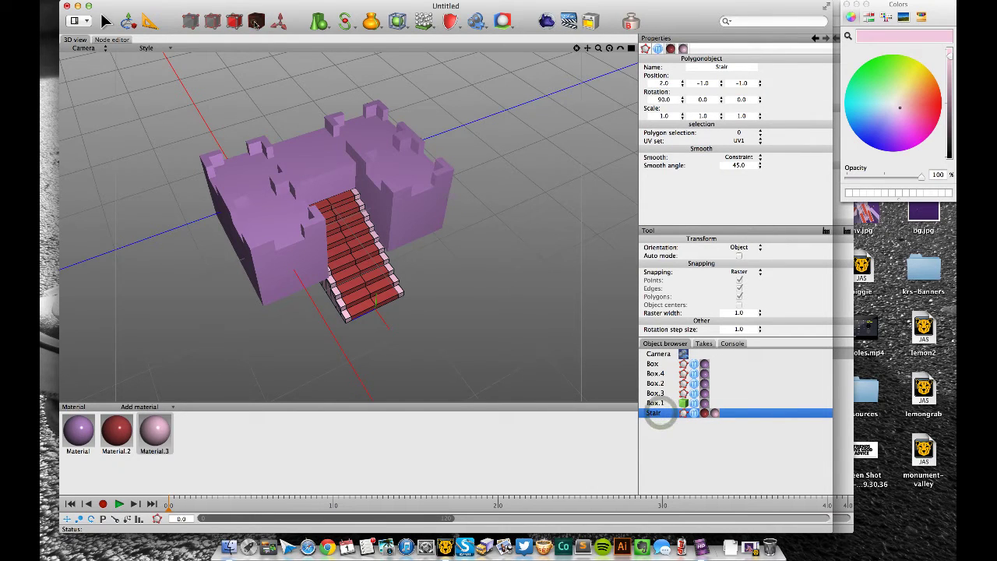
click(127, 22)
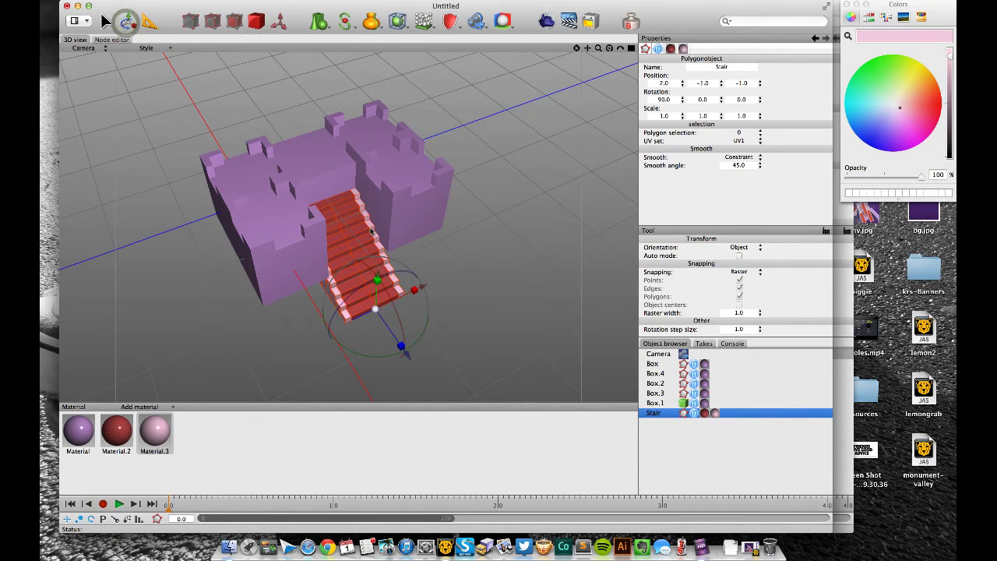
click(422, 289)
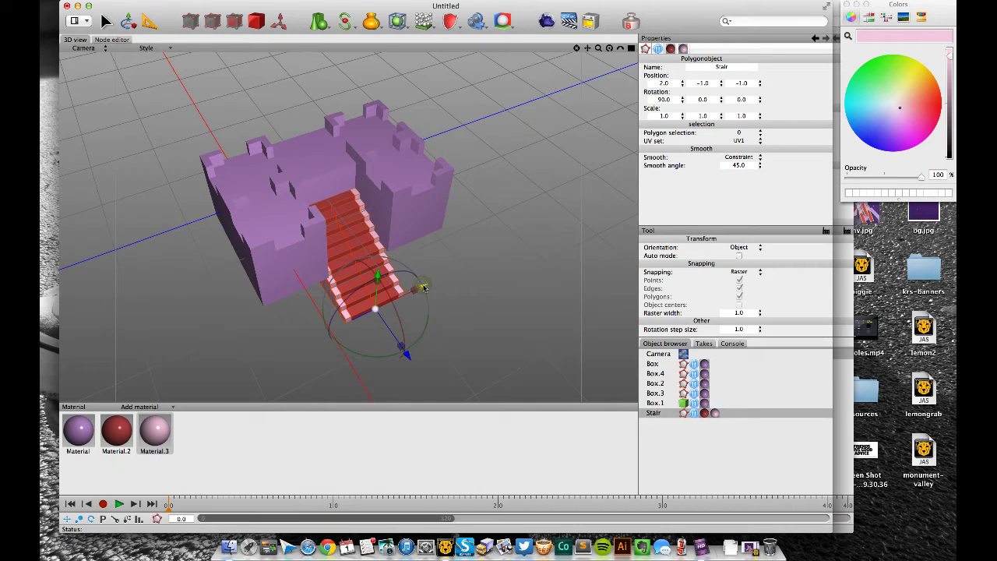
key(super+d)
drag(421, 289, 484, 265)
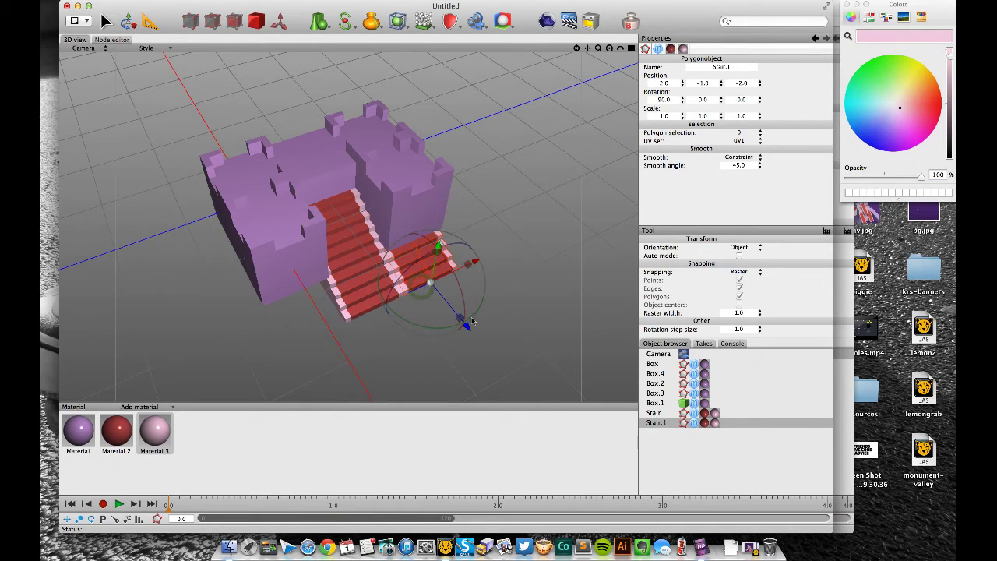
drag(466, 327, 524, 390)
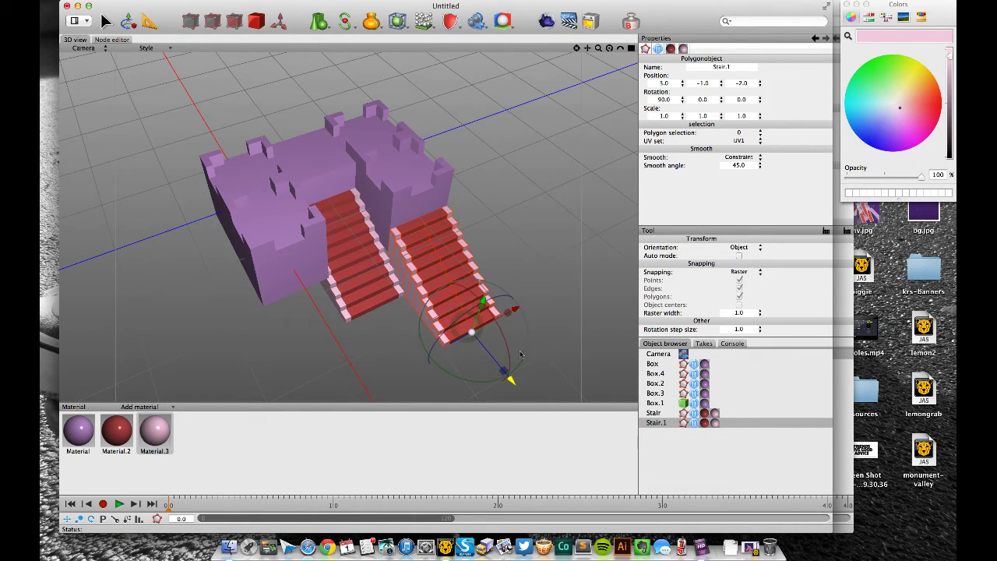
Duplicate the new staircase and move the copy in front of the other front tower at Z 0
key(super+d)
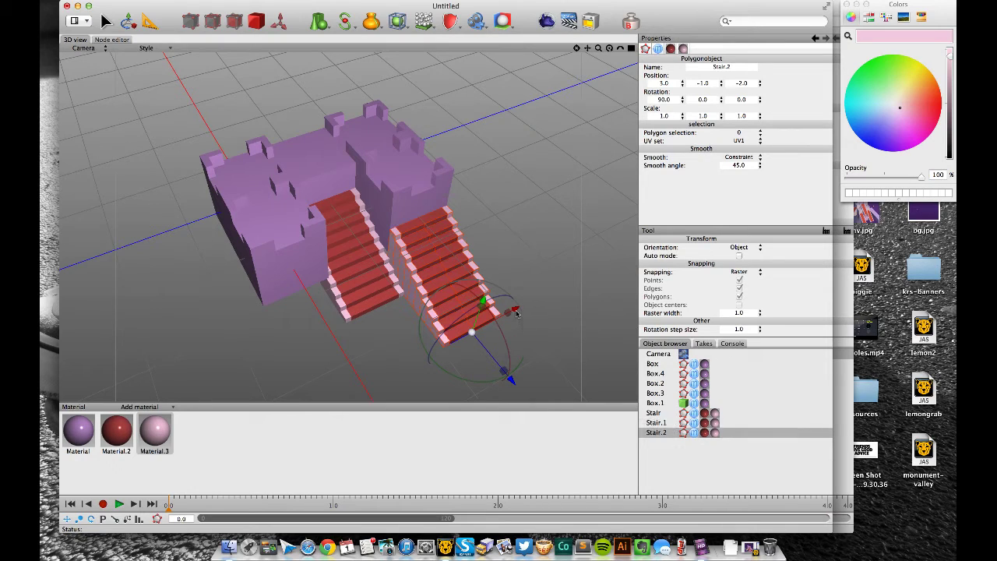
drag(515, 312, 375, 364)
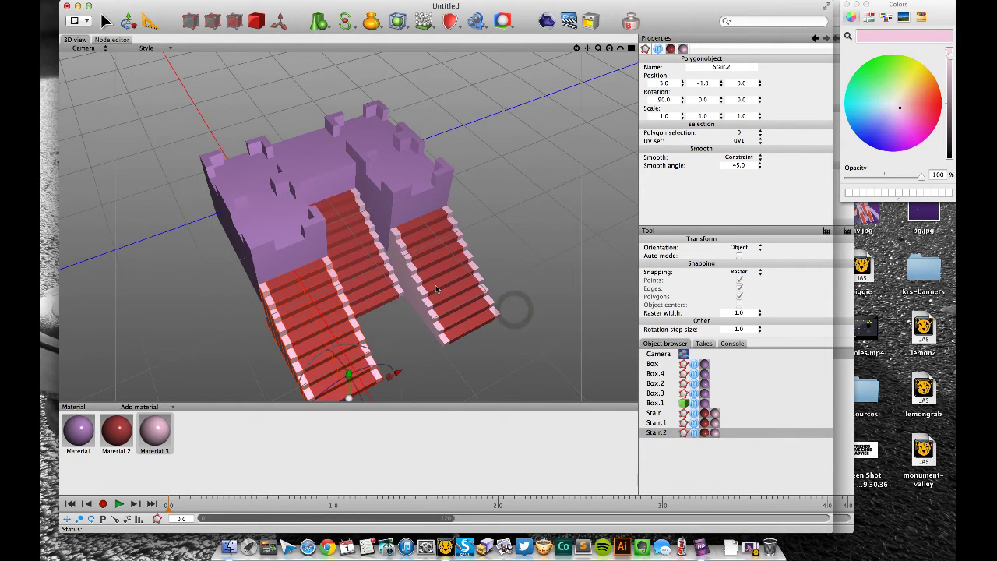
alt+drag(436, 285, 345, 230)
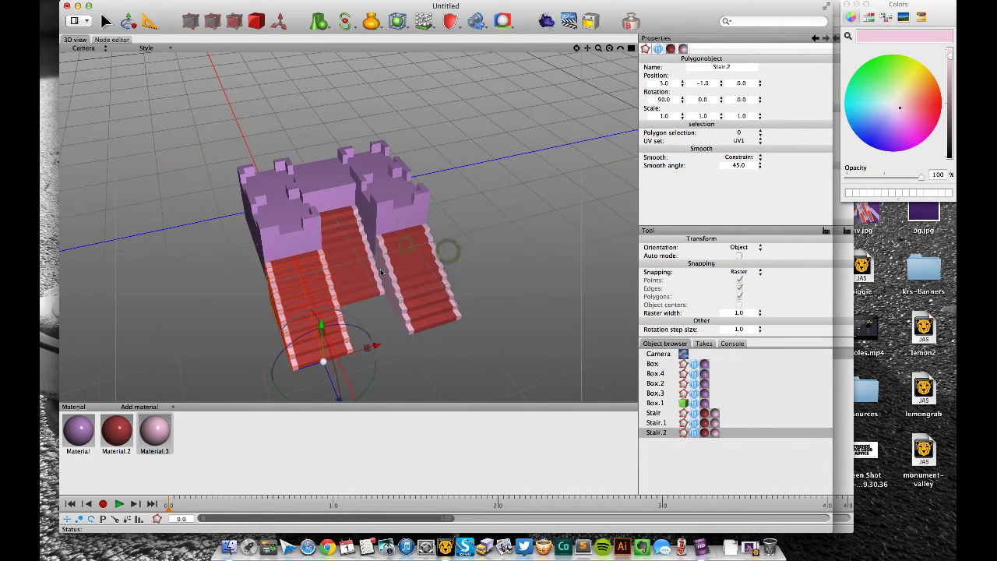
Set the height of the connecting box between the towers to 5
click(329, 185)
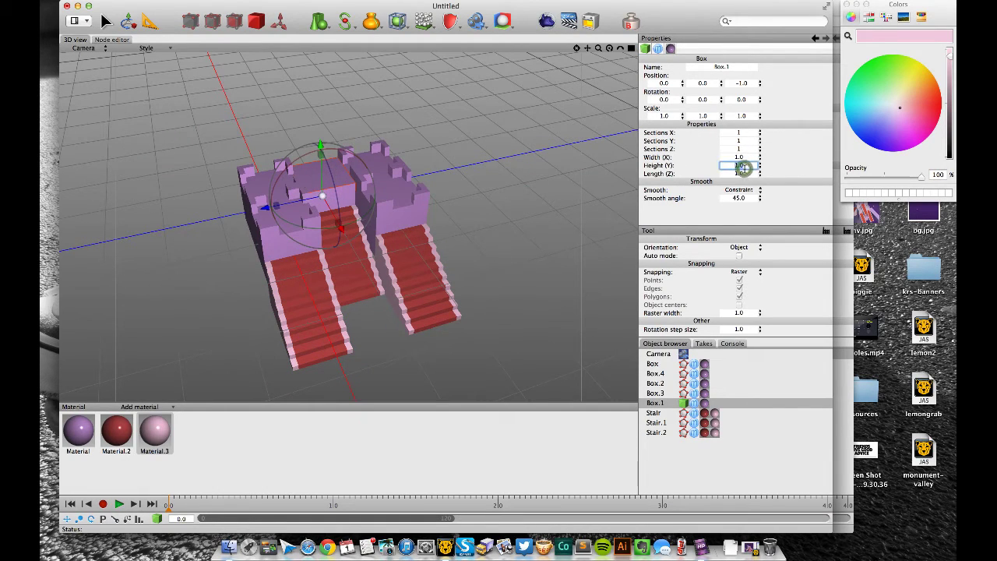
text(5)
key(Return)
Raise the two rear battlemented towers to Y 1 beside the tall connecting box
alt+drag(348, 134, 365, 79)
click(364, 134)
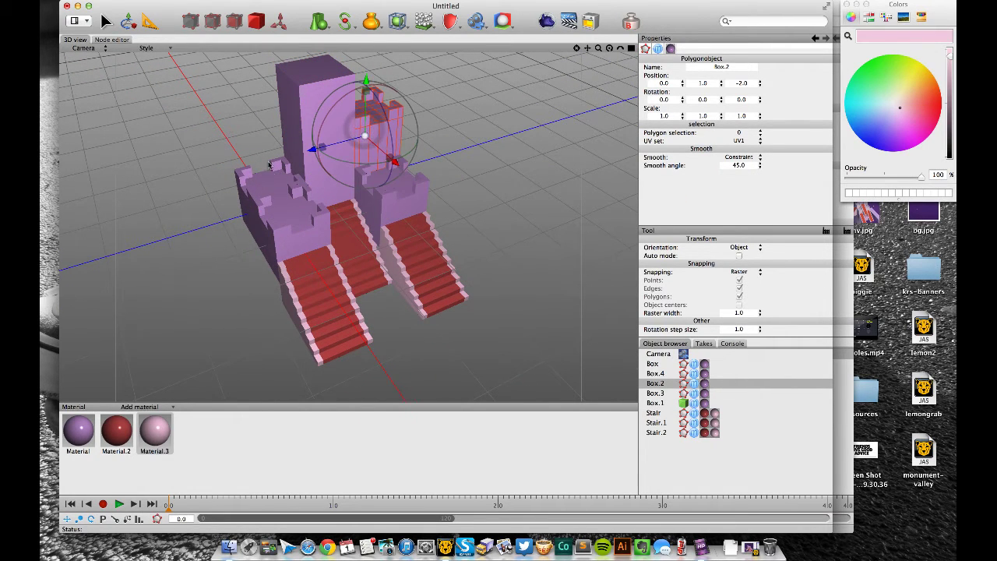
click(271, 176)
drag(267, 156, 264, 108)
Switch the camera's projection from perspective to orthographic
middle_drag(403, 136, 391, 162)
click(667, 354)
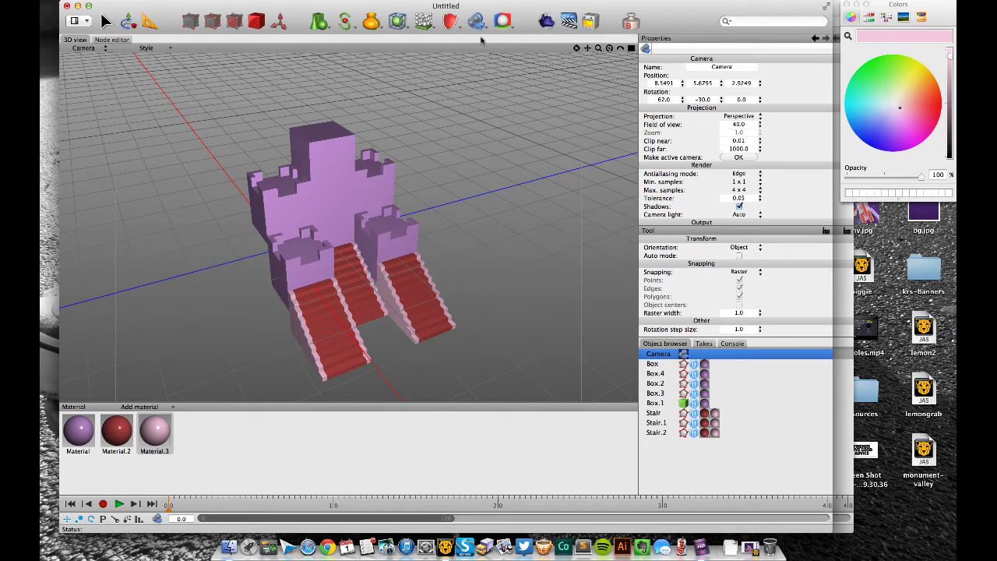
middle_drag(487, 116, 477, 160)
click(738, 115)
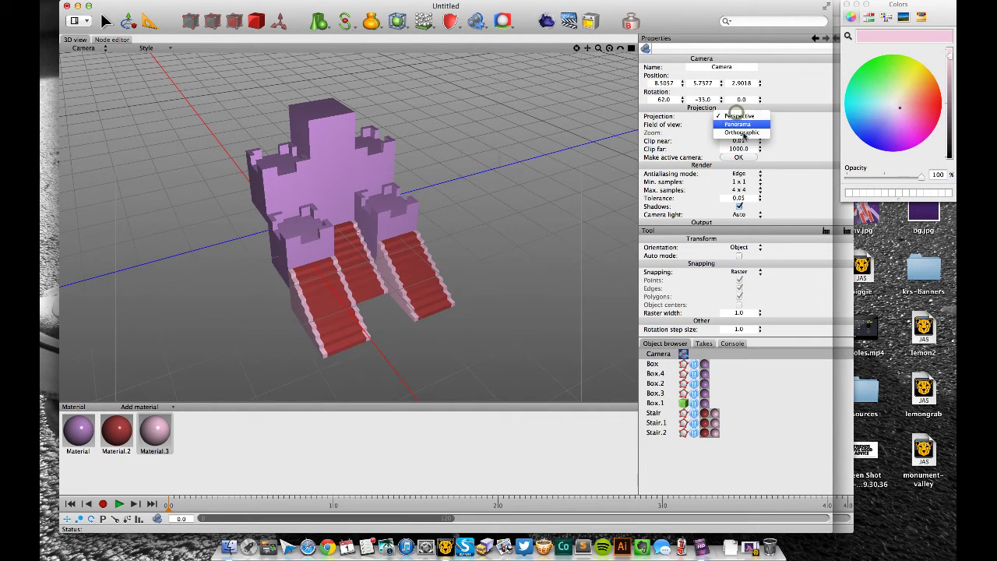
click(744, 134)
alt+right_drag(496, 187, 374, 191)
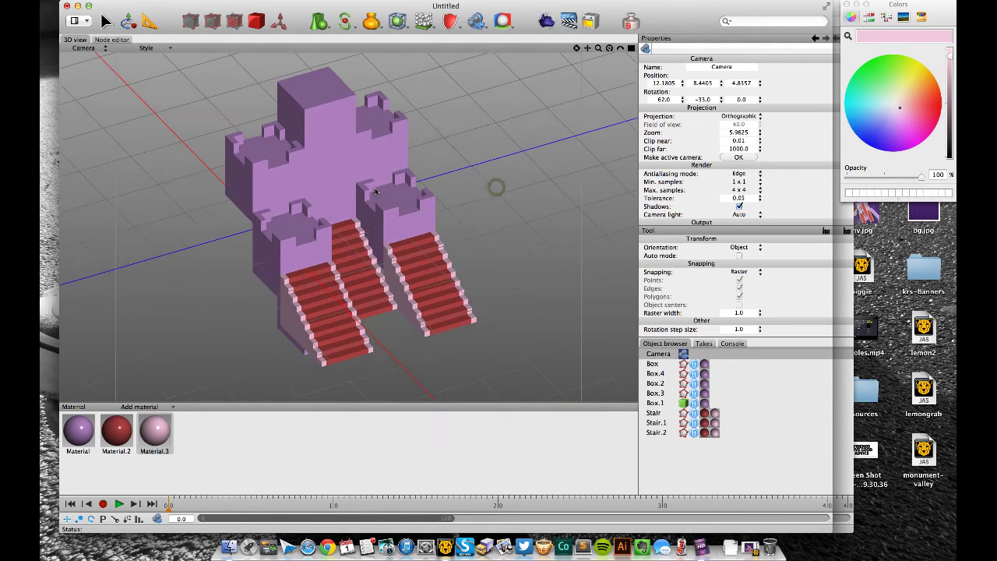
middle_drag(421, 159, 431, 171)
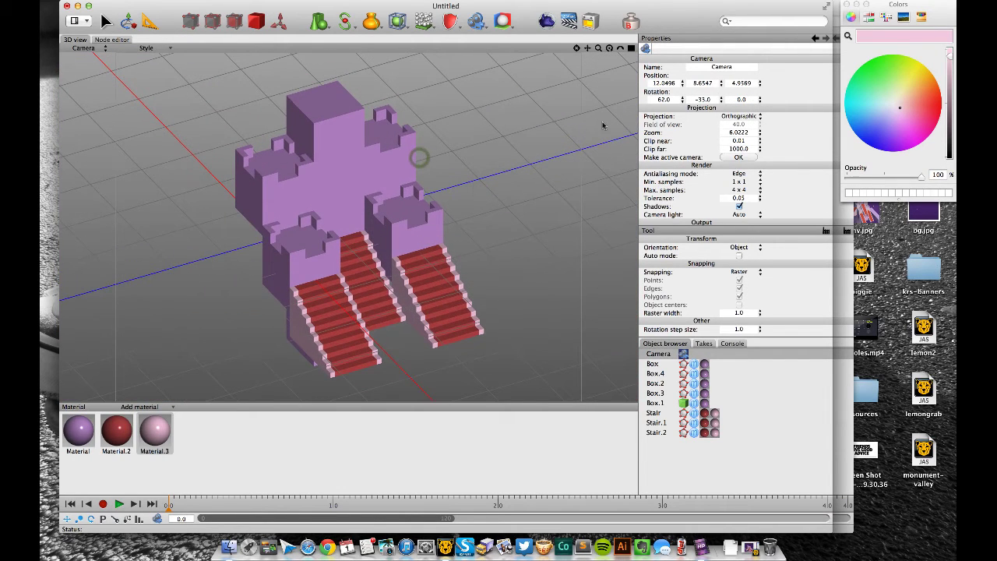
Set the camera's vertical tilt, its second rotation value, to -40
click(714, 99)
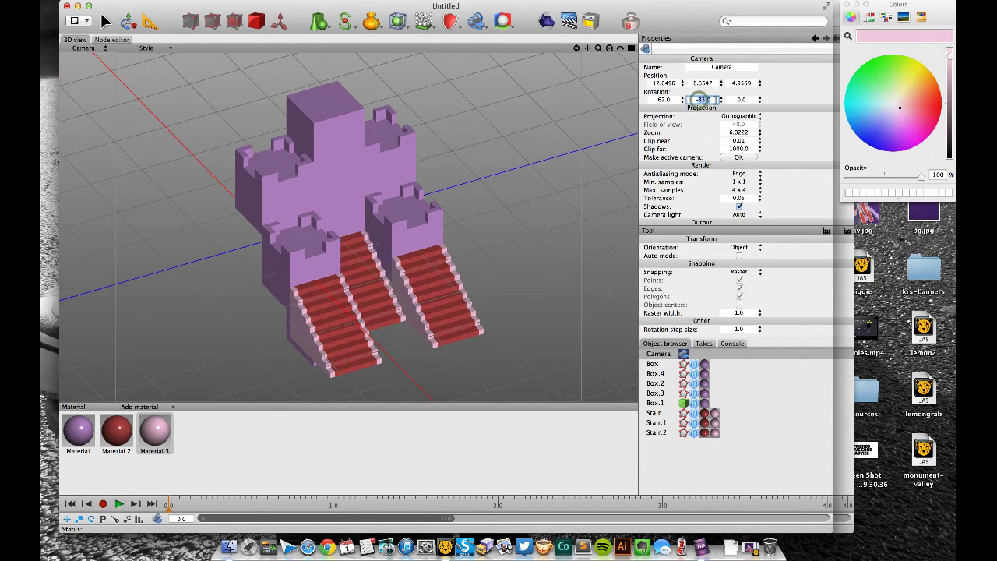
text(-40)
key(Return)
alt+middle_drag(457, 223, 461, 238)
scroll(466, 241, down, 3)
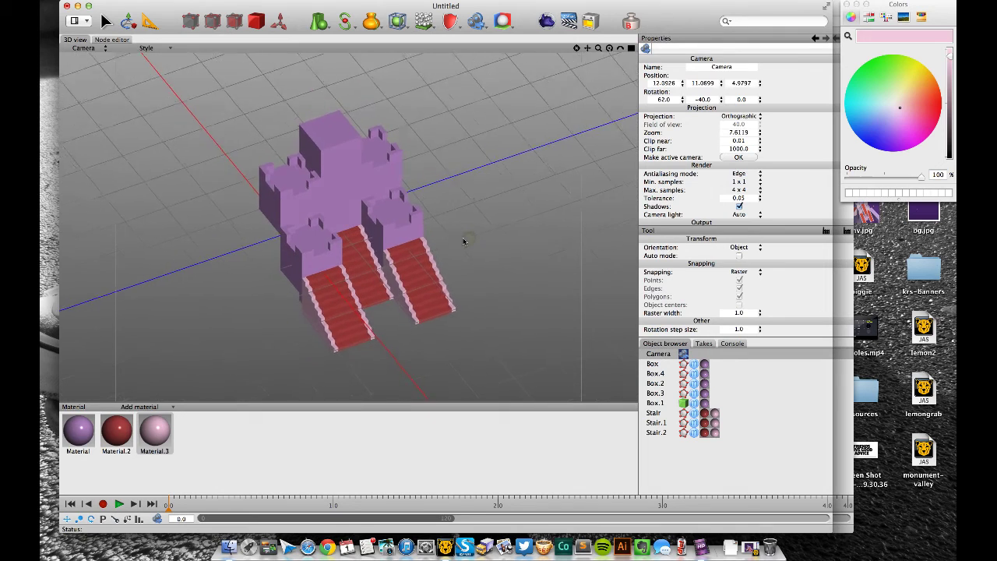
scroll(466, 241, up, 3)
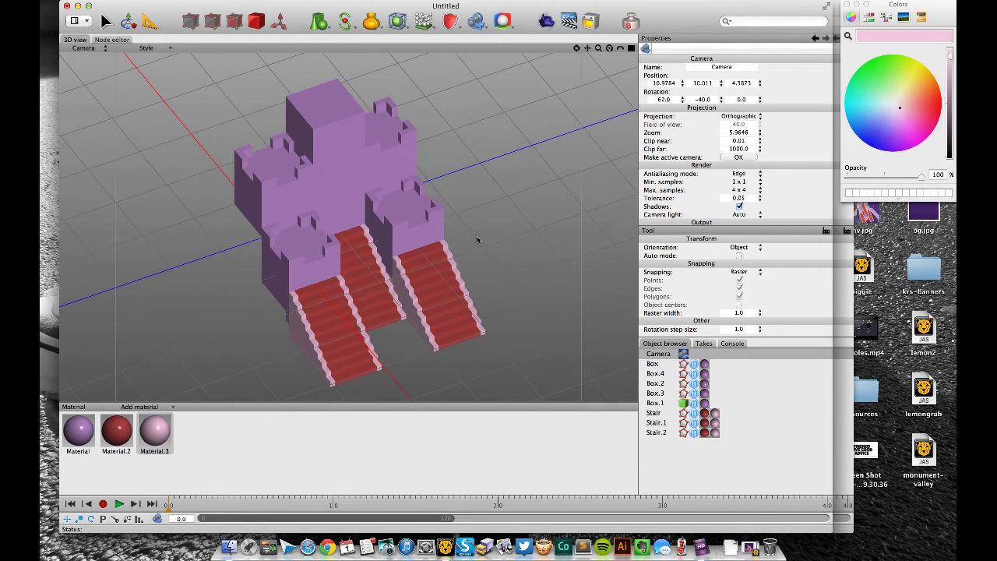
alt+middle_drag(478, 239, 477, 238)
click(683, 353)
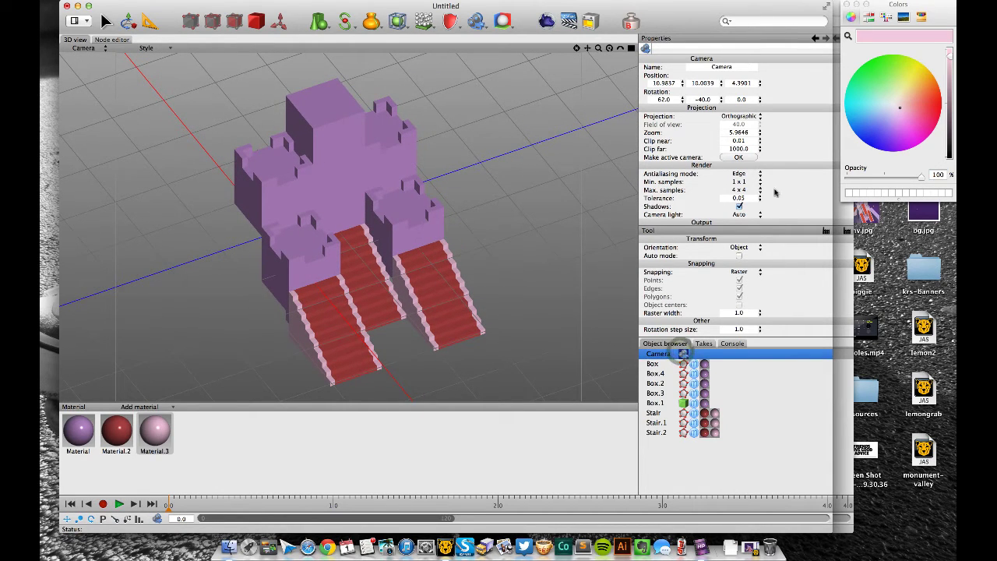
Preview the bg.jpg background image from Finder, then close the preview and put the file window away
click(229, 546)
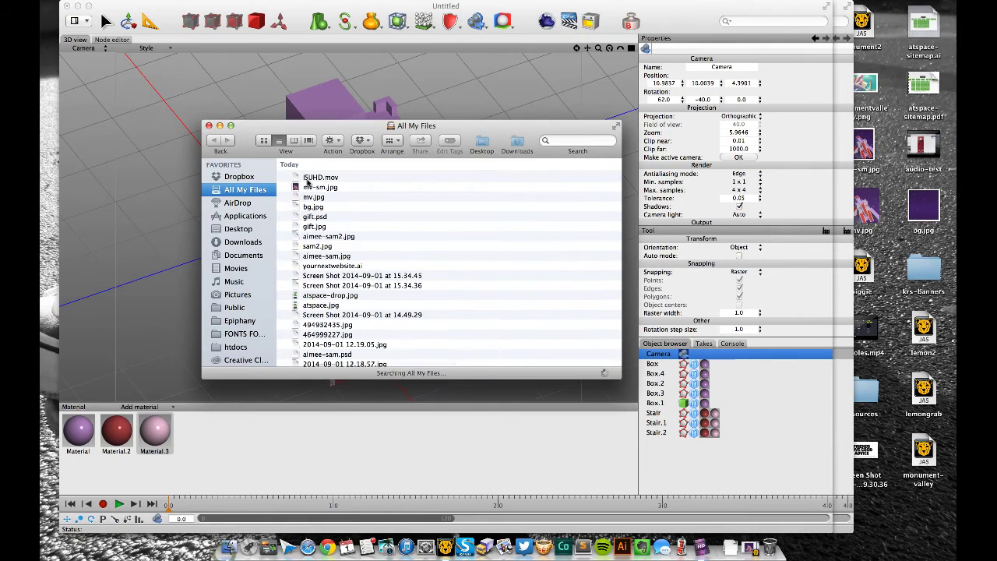
drag(607, 437, 507, 548)
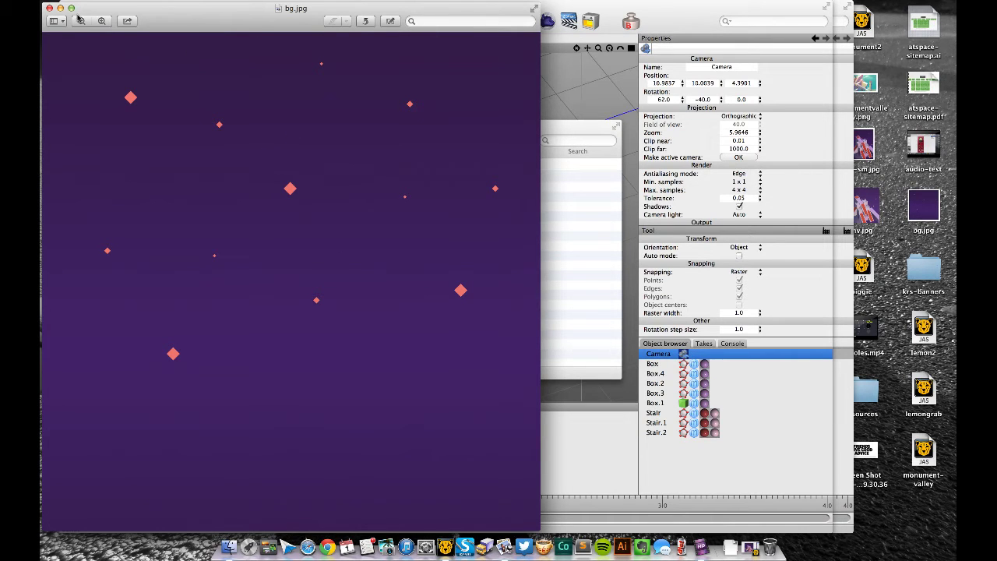
click(49, 7)
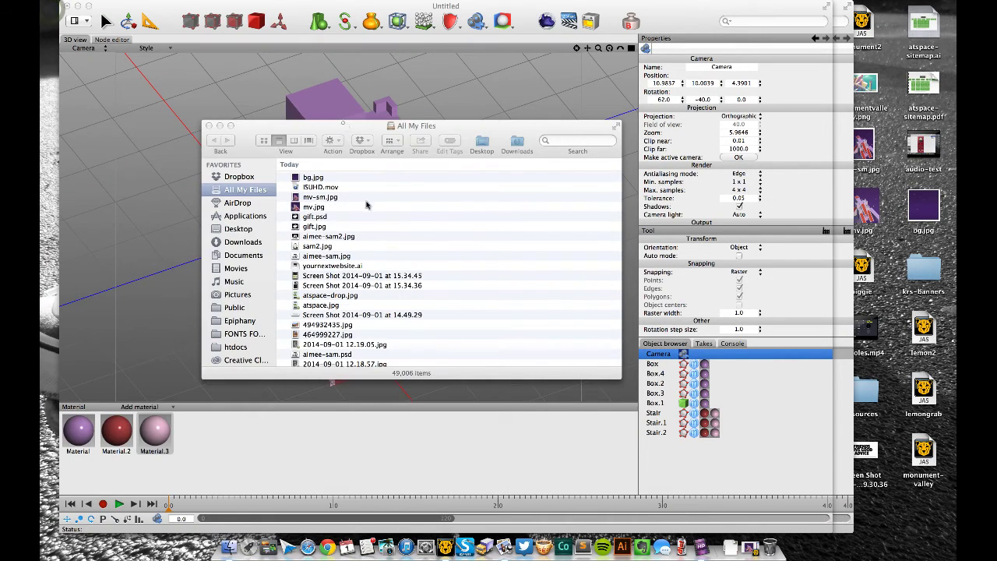
drag(343, 123, 351, 433)
Enter 1500 for both the width and height of the camera's output resolution
click(806, 195)
scroll(806, 195, down, 3)
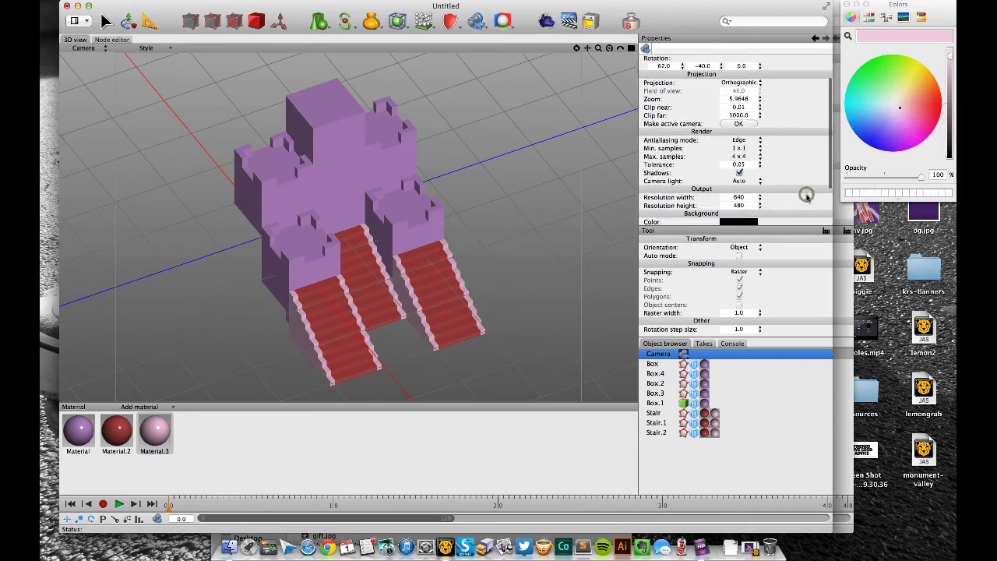
scroll(806, 195, down, 2)
click(739, 144)
text(15)
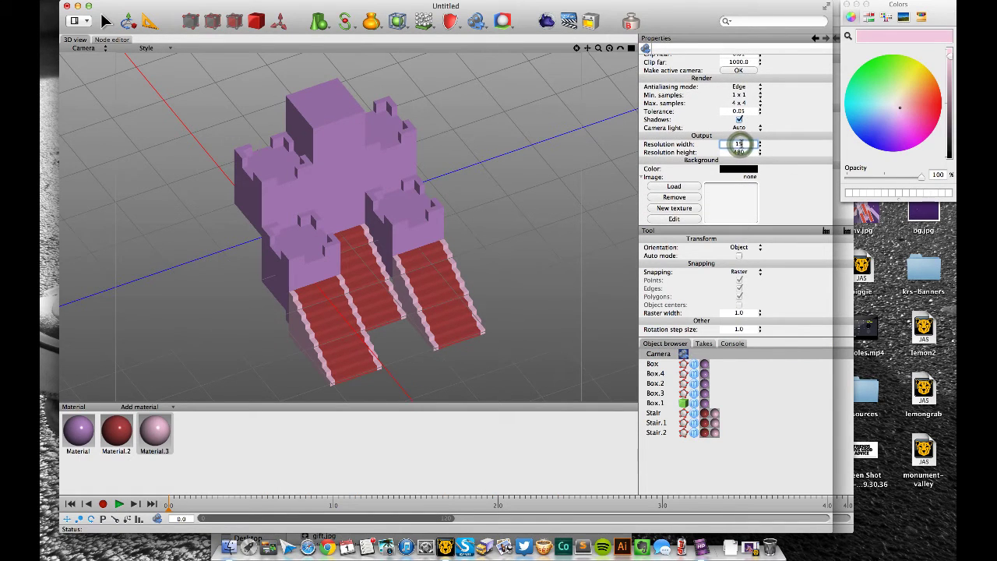
text(00)
key(Tab)
text(1)
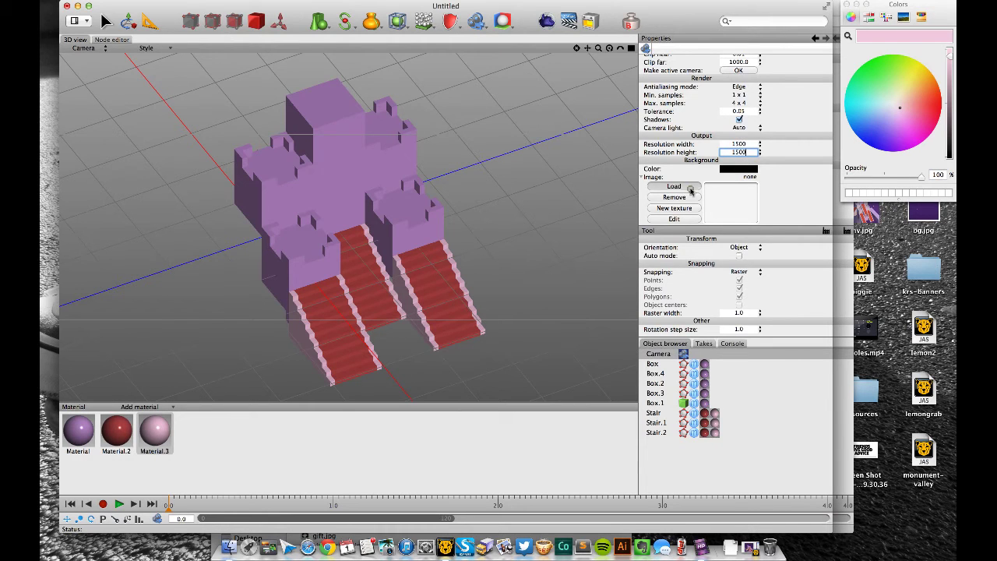
Load bg.jpg from the Desktop as the camera's background image and re-enter 1500 as the output resolution height
click(690, 190)
click(372, 129)
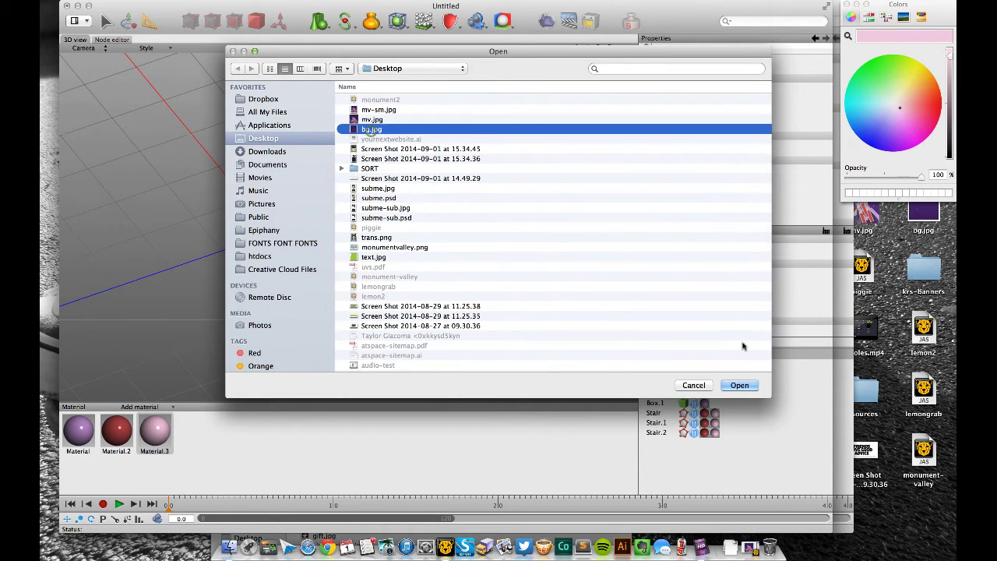
click(737, 385)
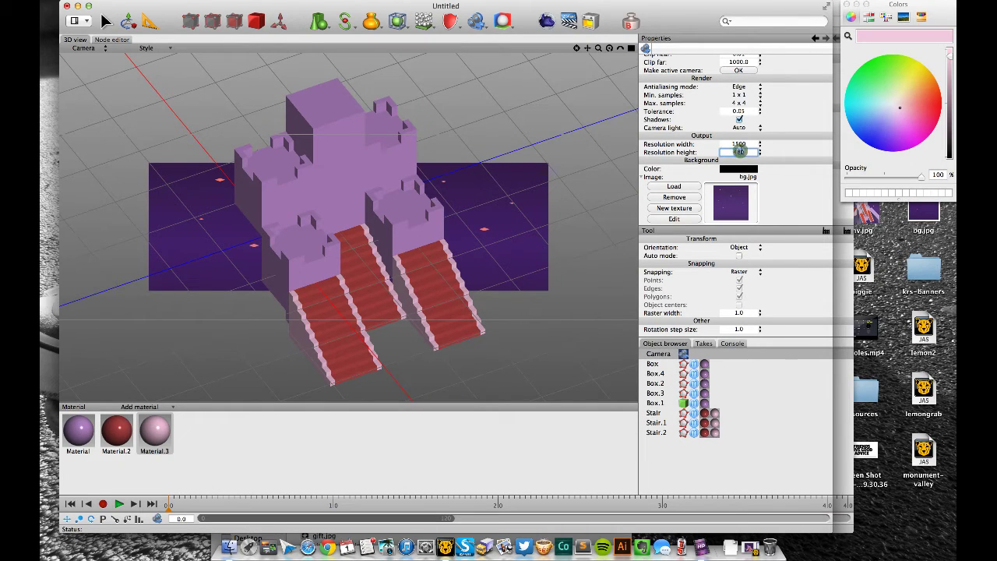
text(1500)
key(Return)
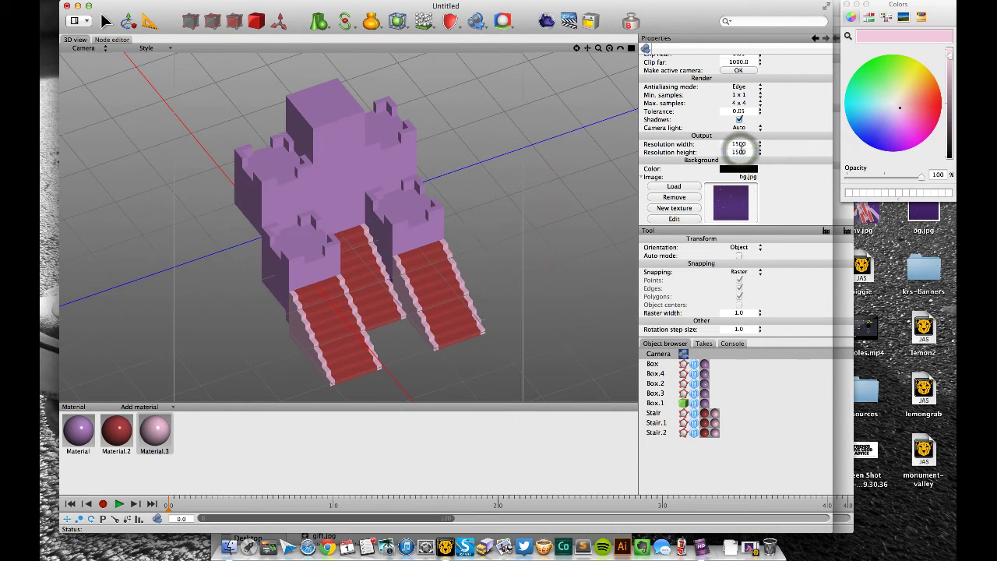
Render the scene and compare it with the earlier castle render, Job 111, in the Render Manager
click(502, 154)
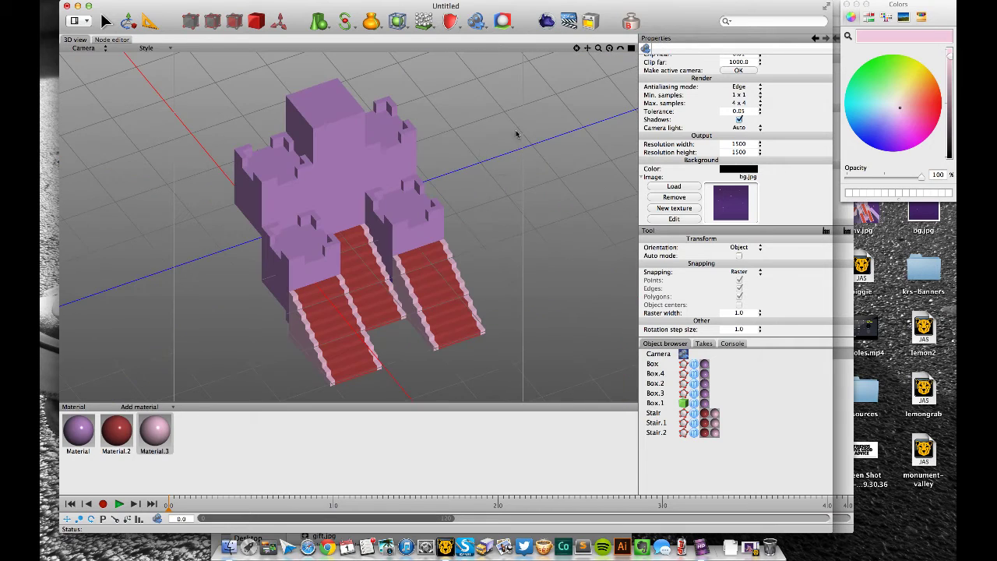
click(540, 20)
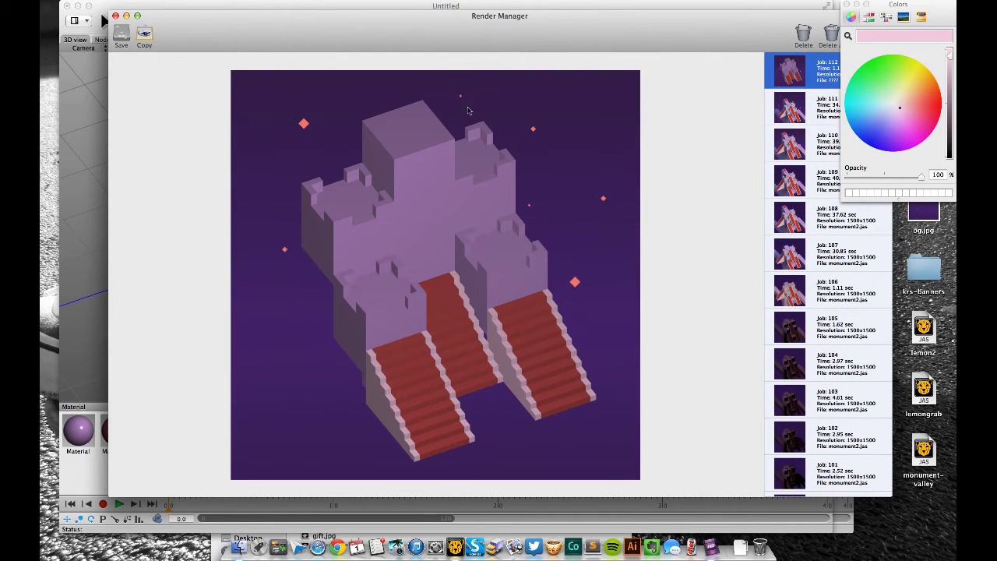
click(791, 112)
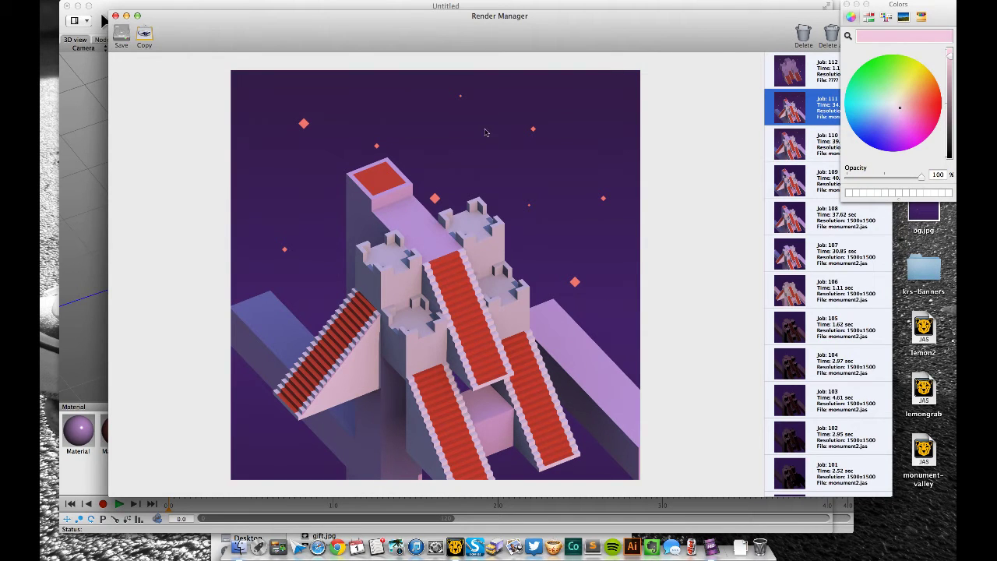
key(super+w)
Duplicate the tall connecting box and move the copy to X -3, Y -4, Z -1 as a separate pillar
alt+right_drag(516, 201, 490, 200)
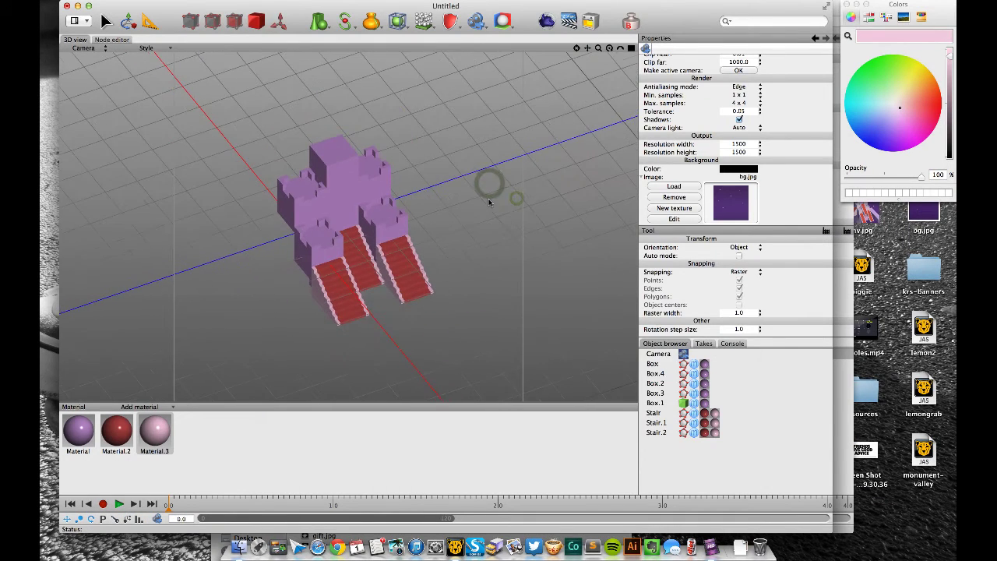
alt+middle_drag(516, 199, 497, 218)
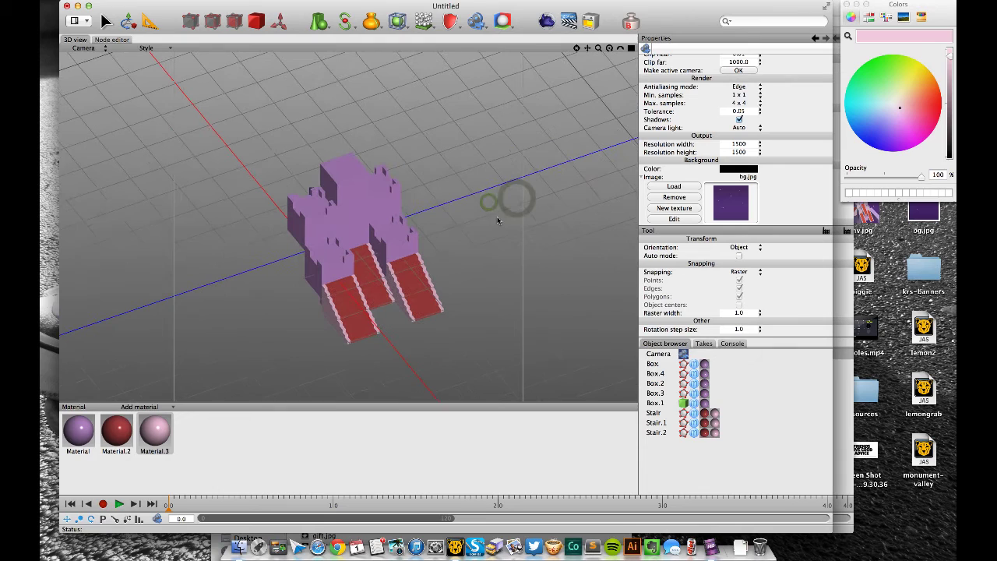
click(347, 186)
key(super+d)
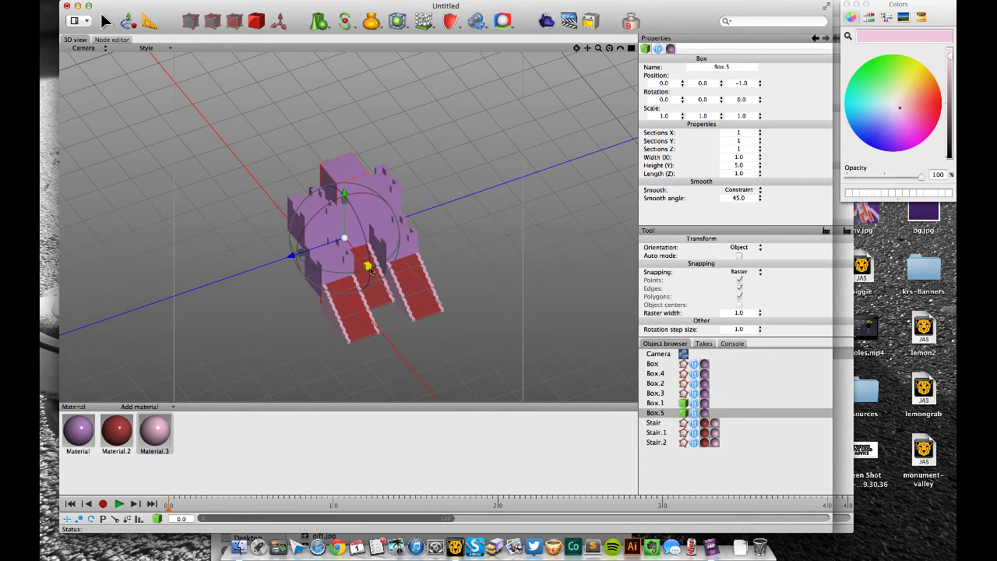
drag(372, 273, 293, 239)
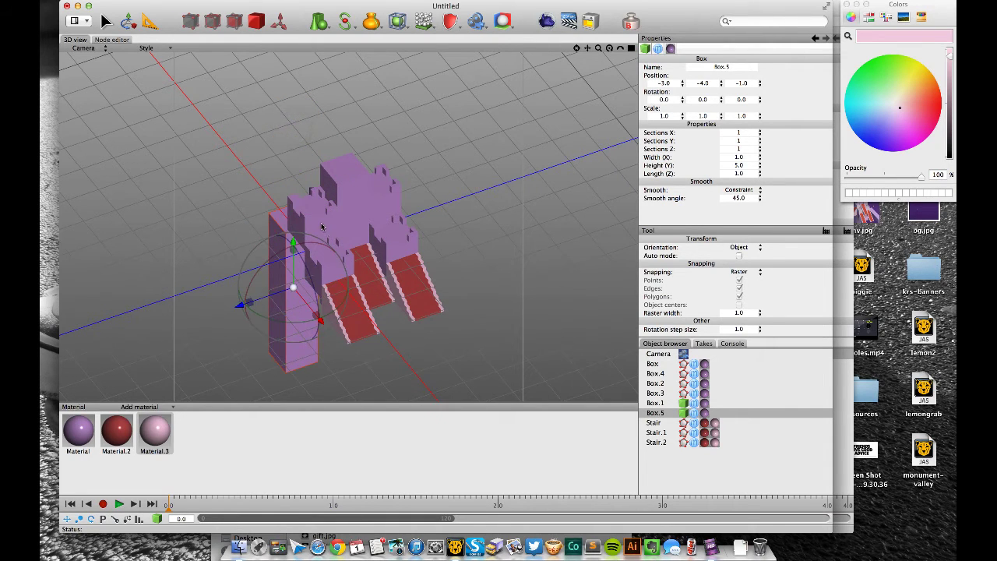
Duplicate the raised battlemented tower at X 0, Z 0 and move the copy back to X -2
click(321, 227)
key(super+d)
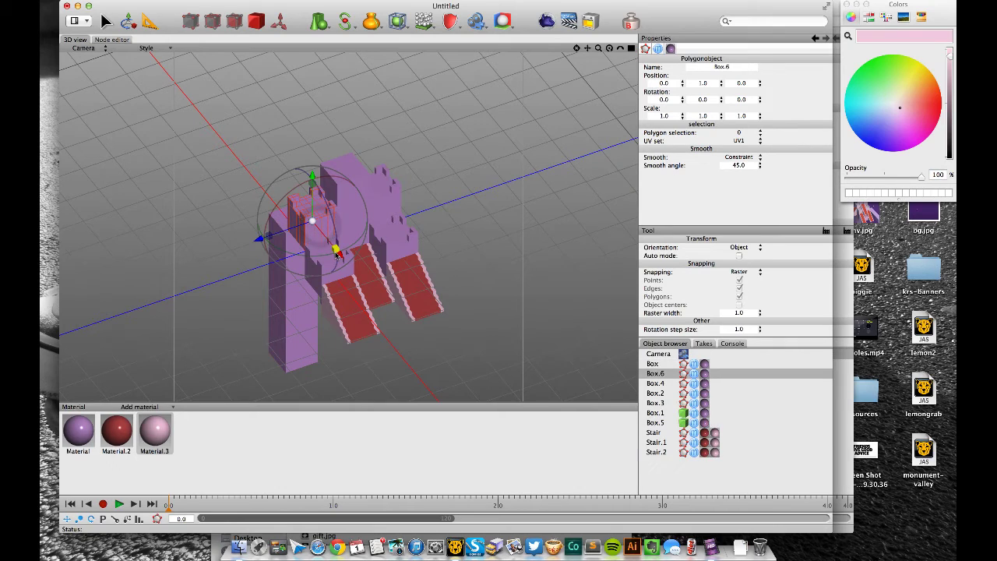
drag(294, 221, 260, 187)
Duplicate the new rear tower and move the copy to Z -2, behind the tall box
key(super+d)
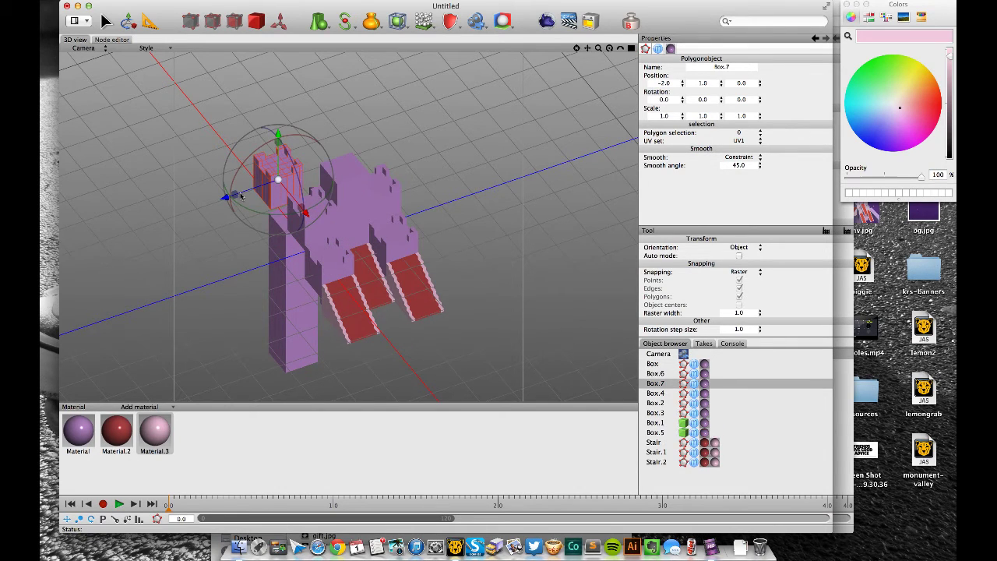
drag(289, 172, 301, 169)
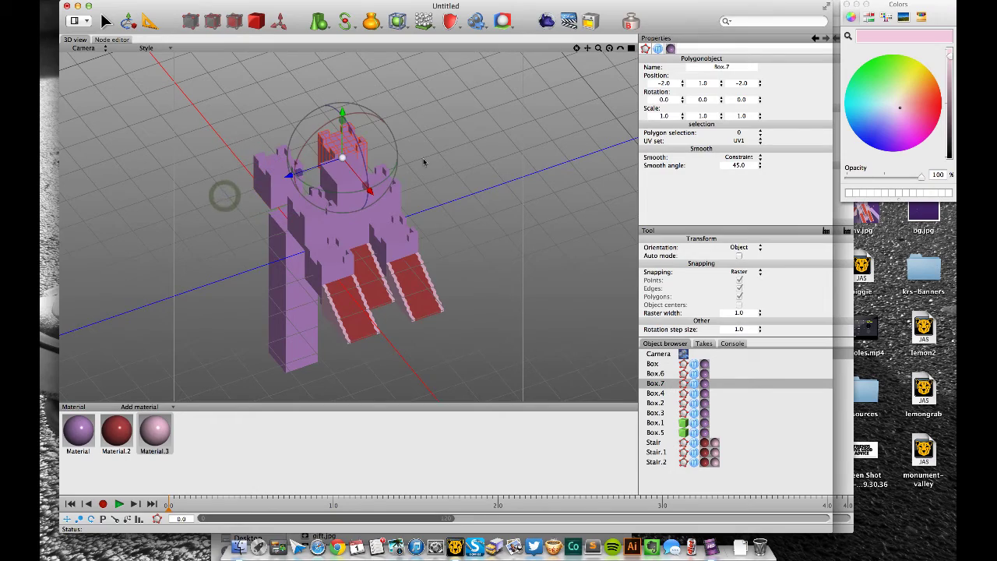
click(457, 167)
mouse_move(445, 215)
alt+mouse_down()
mouse_move(383, 204)
mouse_move(366, 187)
mouse_move(397, 227)
mouse_move(440, 207)
mouse_move(456, 212)
alt+mouse_up()
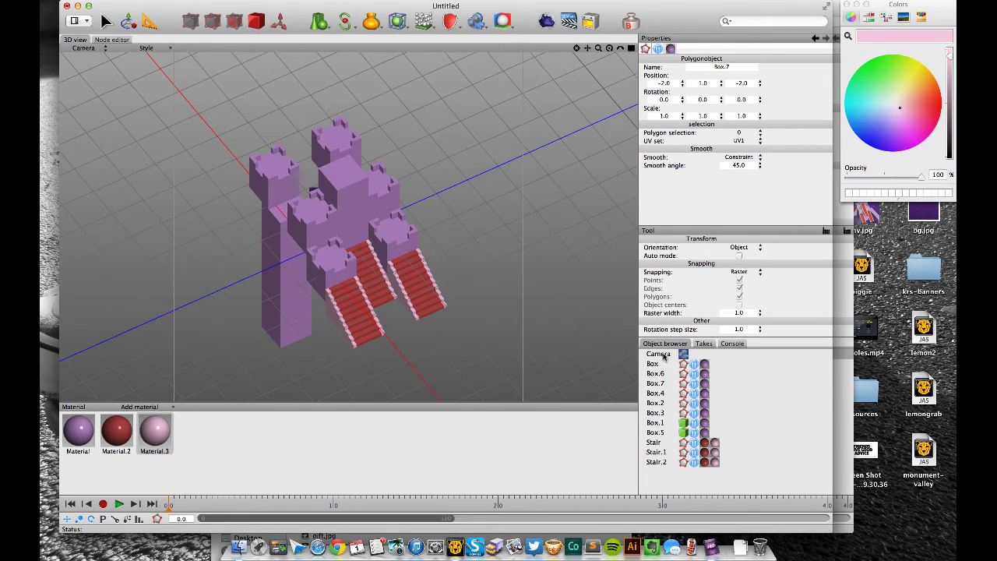
Check the tower layout in the perspective view and set the camera's vertical tilt back to -40
key(2)
scroll(433, 218, down, 3)
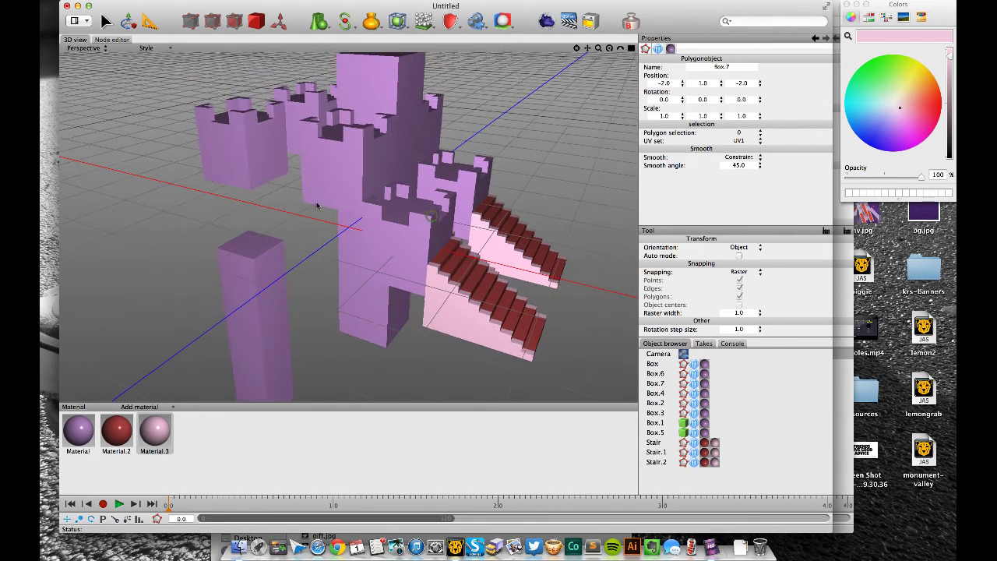
alt+drag(360, 166, 378, 165)
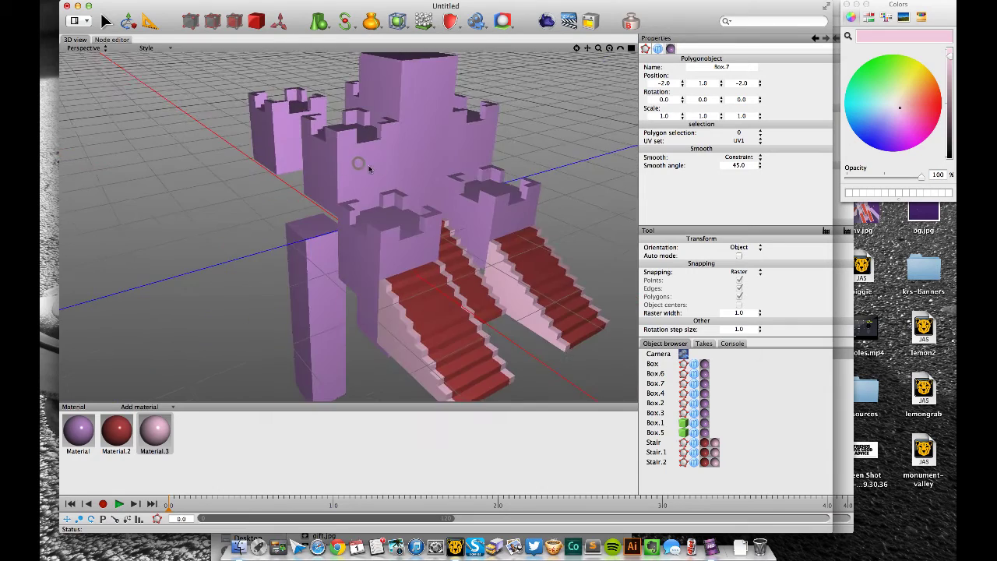
scroll(377, 165, down, 3)
mouse_move(322, 196)
alt+mouse_down()
mouse_move(293, 240)
mouse_move(312, 199)
alt+mouse_up()
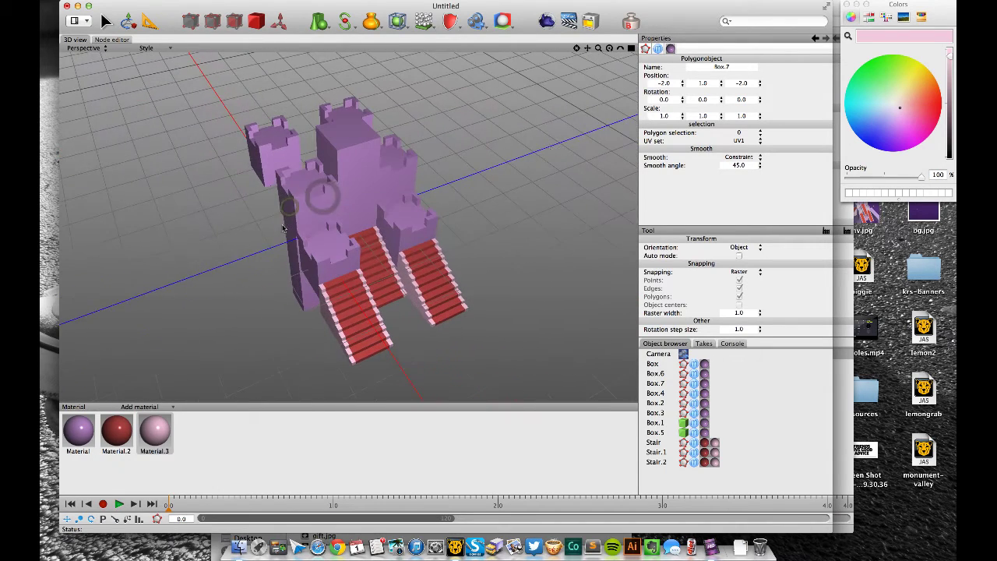
click(658, 354)
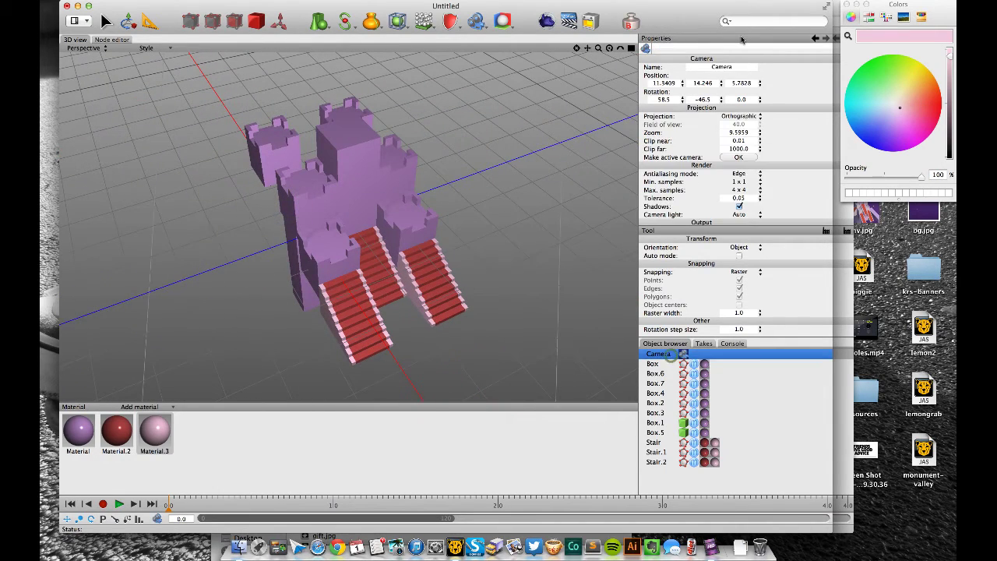
click(703, 99)
key(Tab)
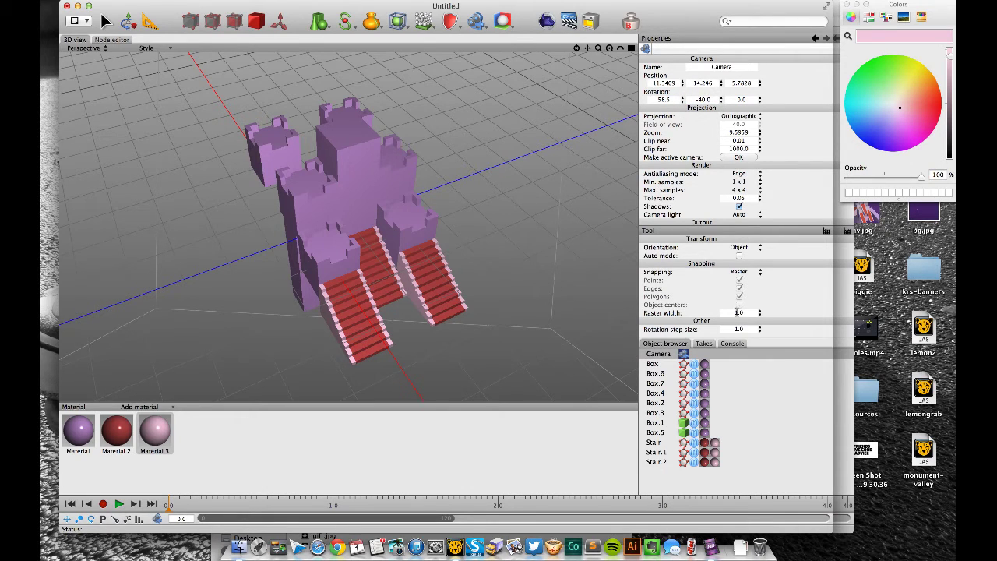
Return to the camera view and reframe the castle with its new towers and pillar
click(658, 354)
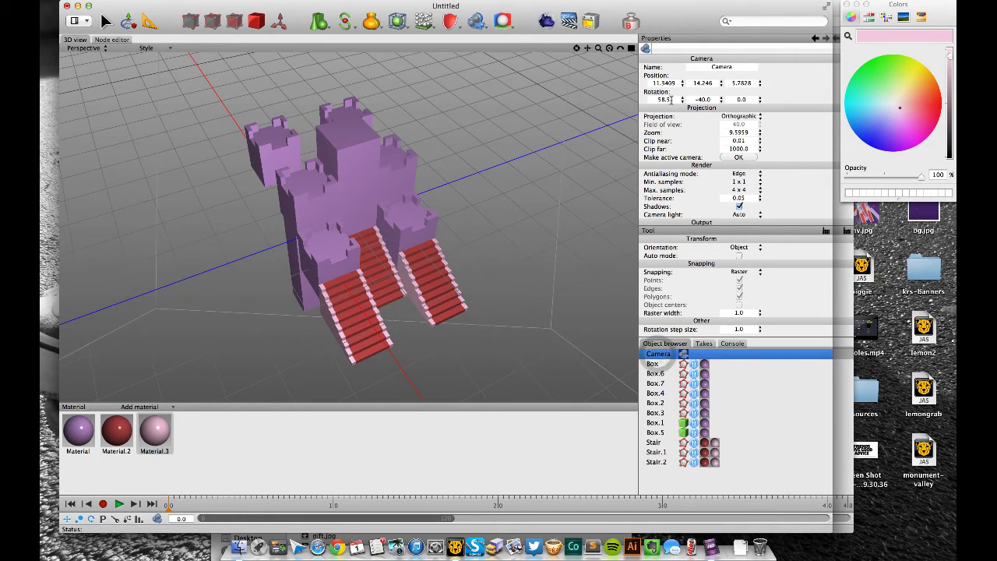
click(506, 159)
scroll(473, 162, up, 3)
scroll(514, 162, down, 2)
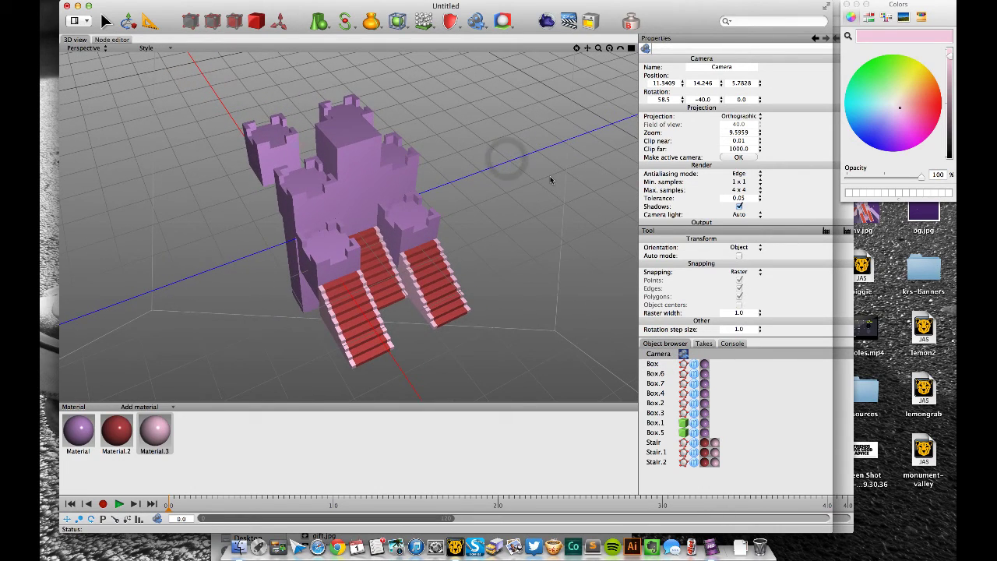
key(0)
scroll(450, 189, up, 5)
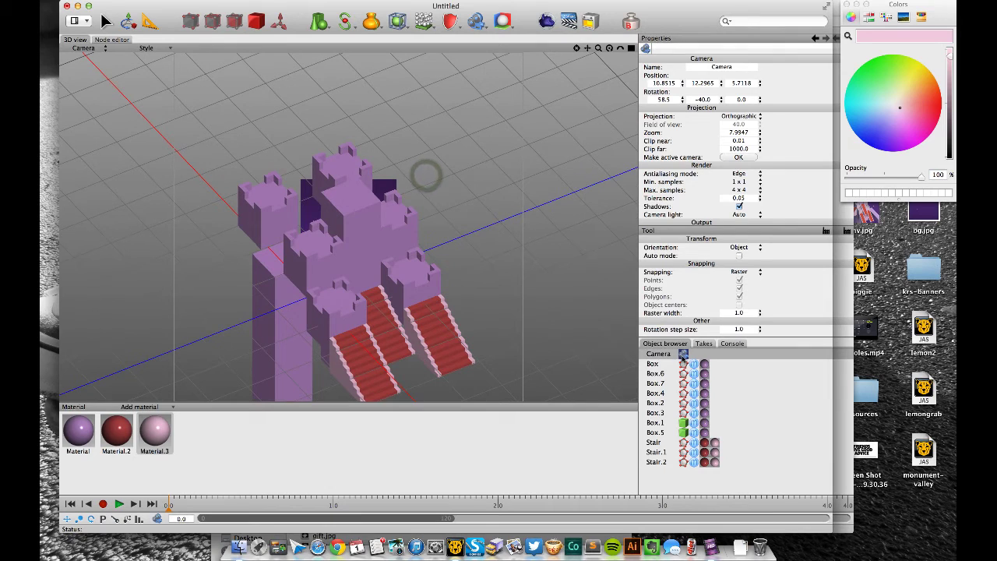
Reload bg.jpg as the camera's background image and render the enlarged castle
click(683, 355)
scroll(678, 184, down, 5)
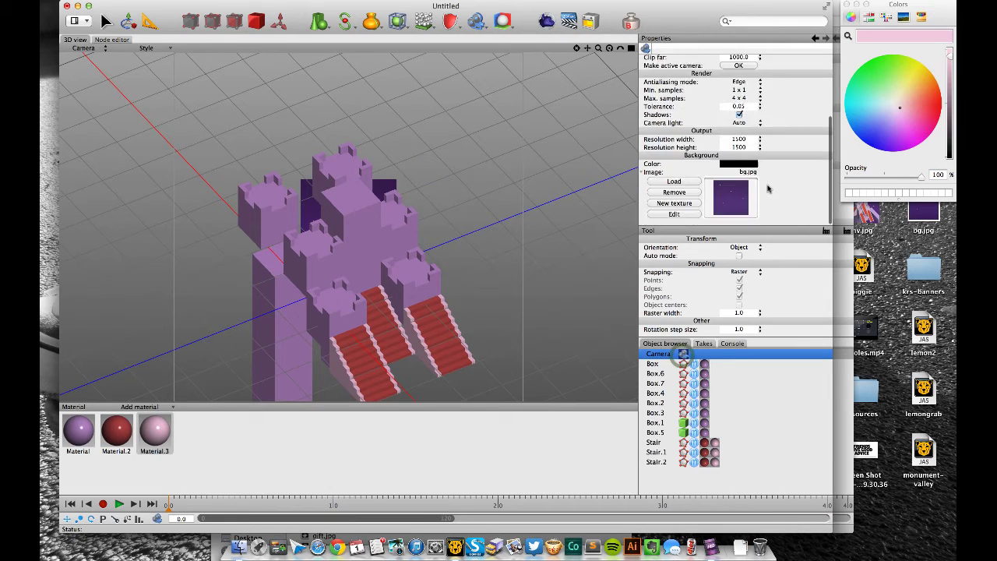
click(674, 185)
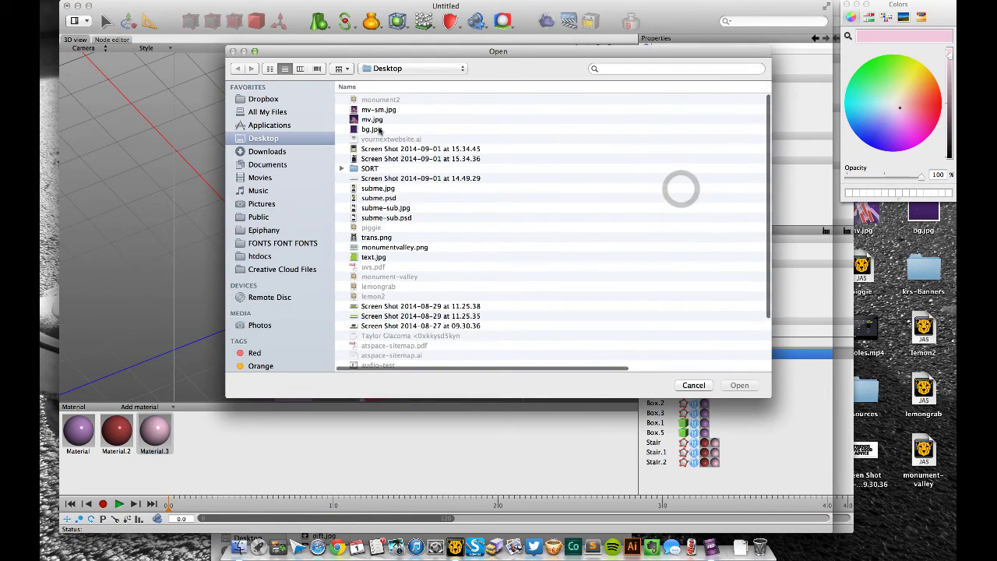
click(373, 129)
click(738, 384)
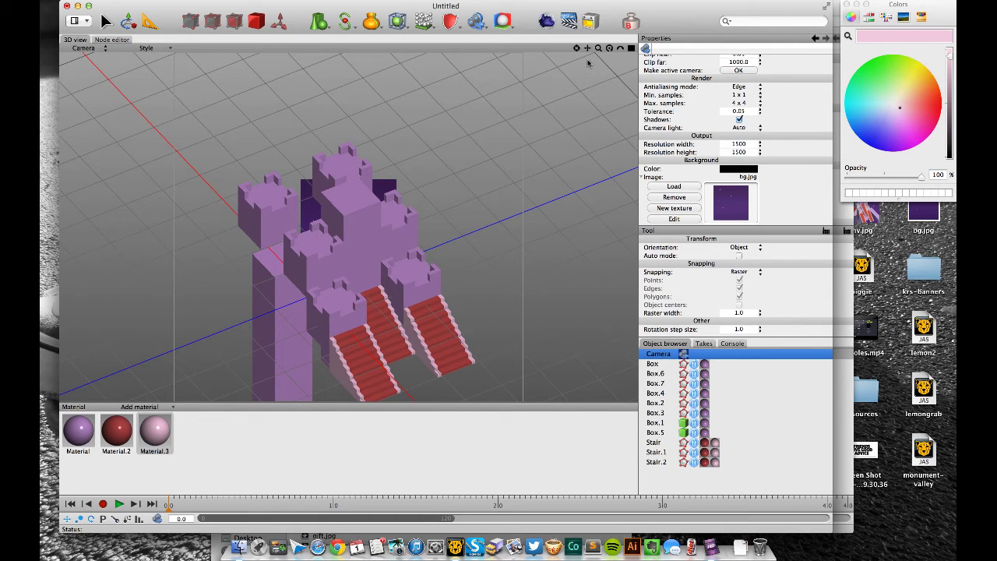
click(545, 20)
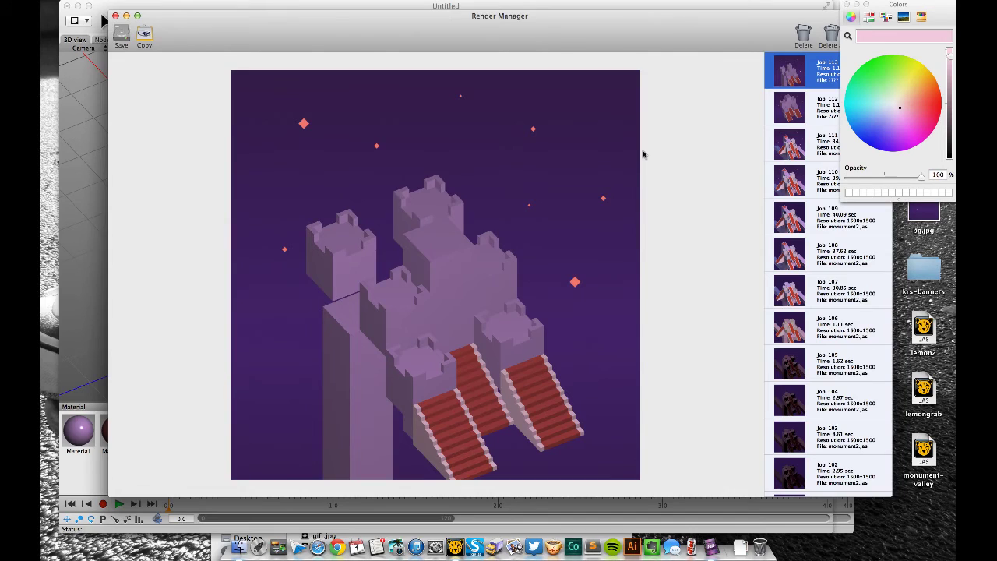
key(super+w)
Move the separate tall pillar to X -4, Z -2, keeping it at Y -4
click(277, 219)
click(292, 294)
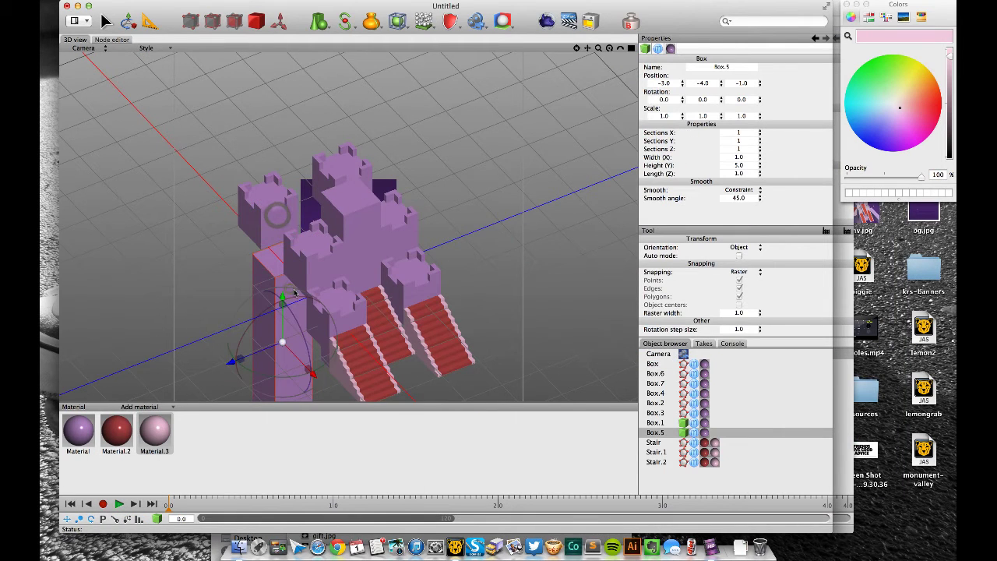
drag(311, 375, 277, 346)
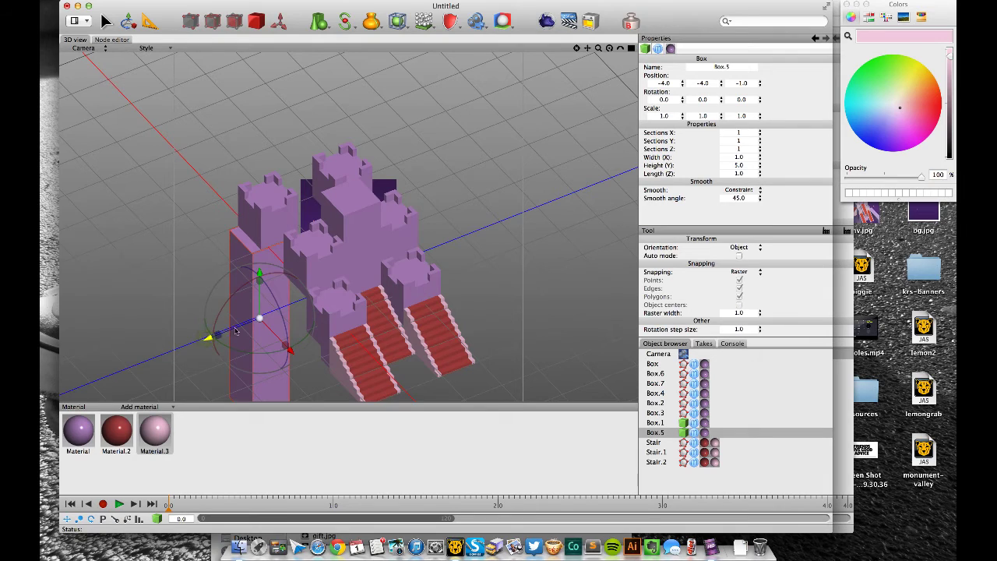
drag(235, 329, 257, 307)
alt+drag(305, 271, 336, 276)
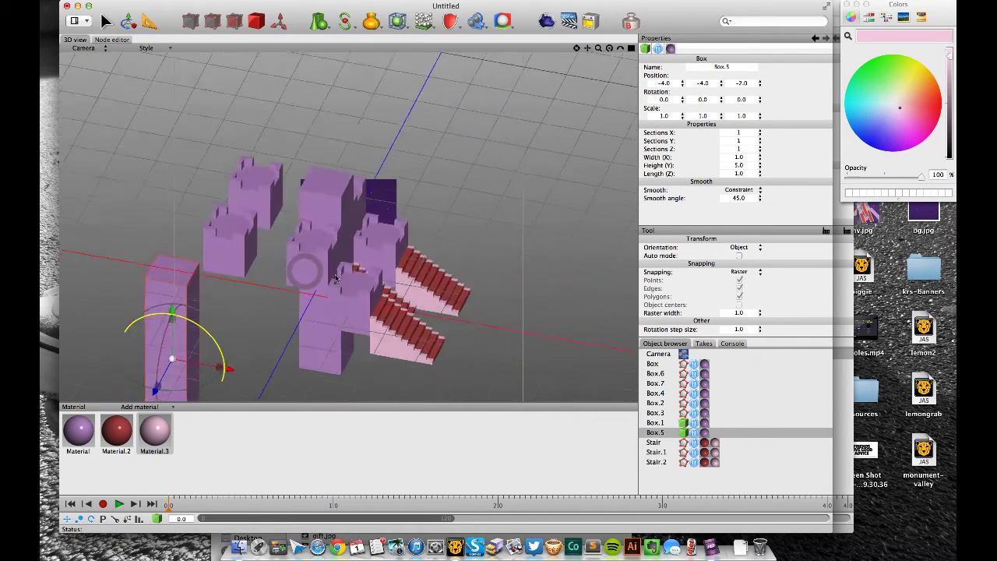
Undo the separate tall pillar's last move and set the camera's vertical tilt to -40
middle_drag(337, 278, 246, 269)
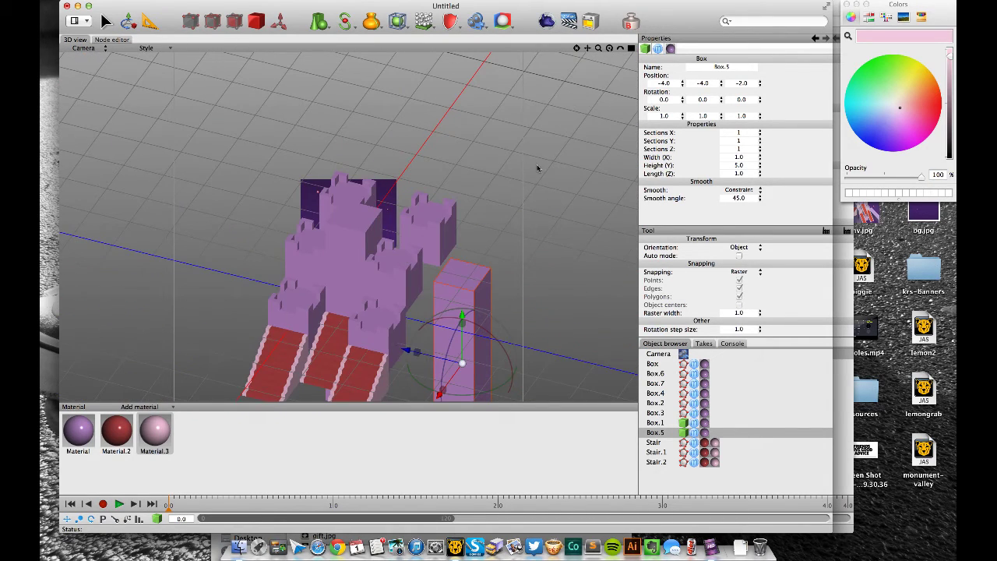
key(super+z)
click(658, 353)
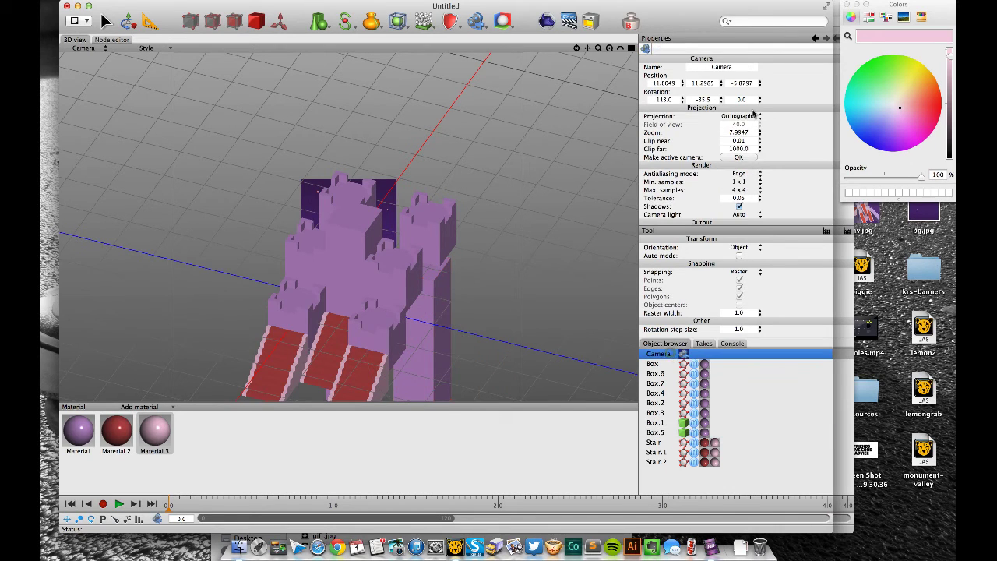
double_click(701, 100)
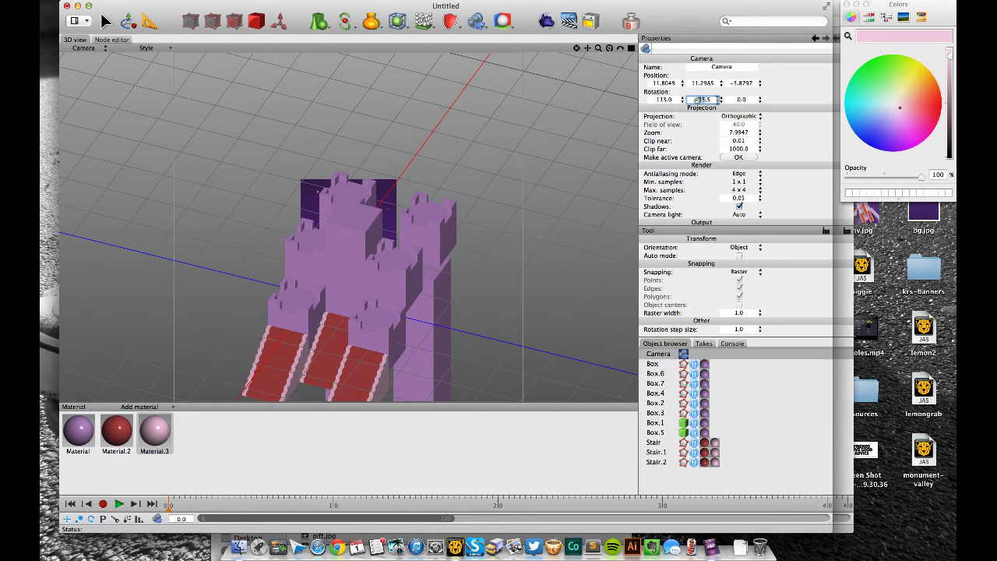
text(-40)
key(Return)
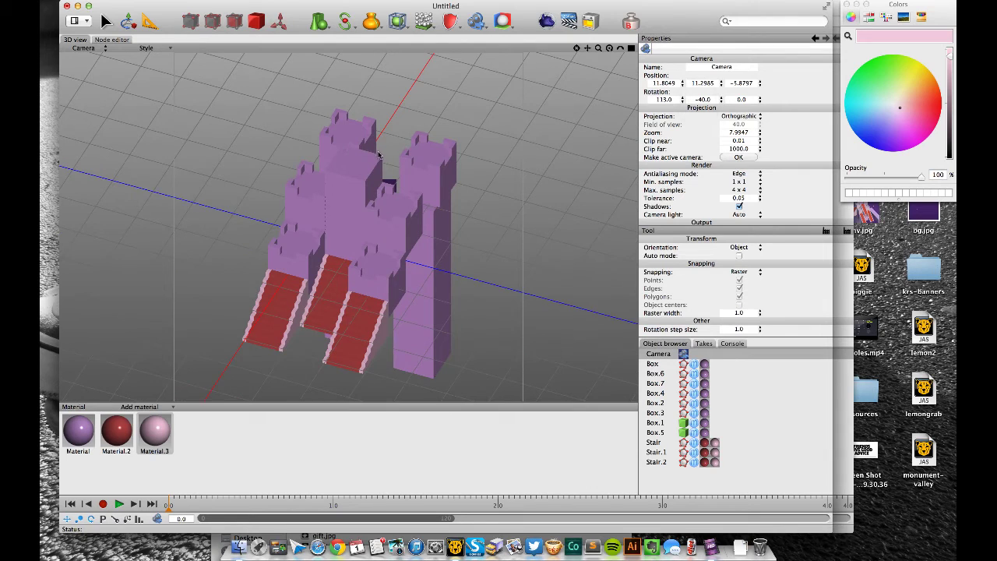
Turn the camera around to face the stairs' side, set its horizontal rotation to 40 and return to the camera view
alt+drag(381, 156, 456, 154)
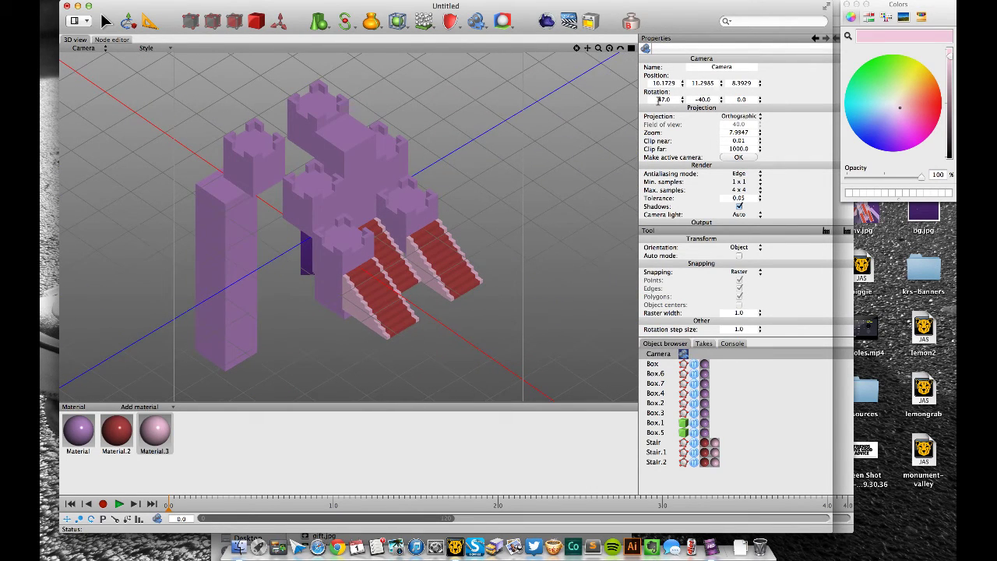
key(4)
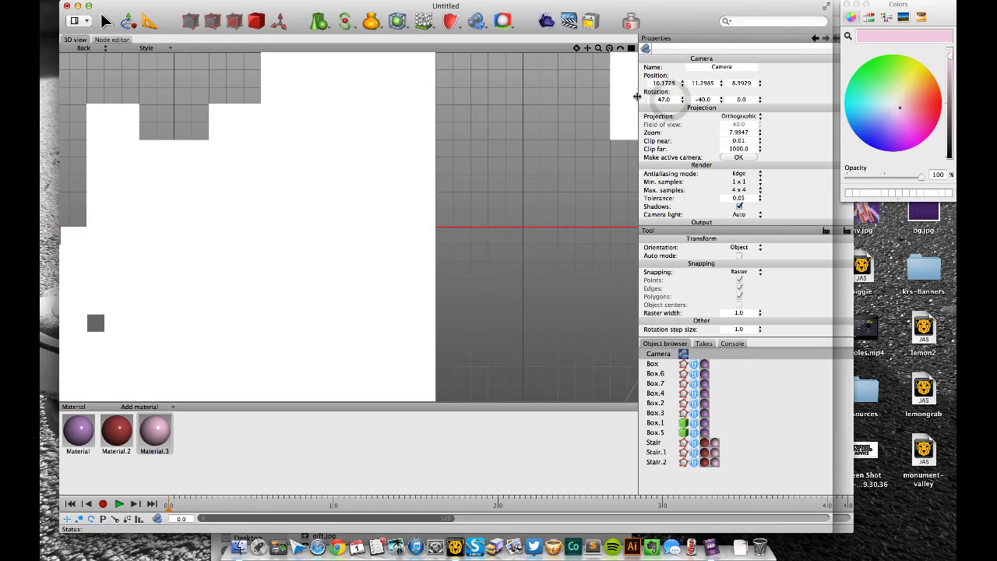
text(40)
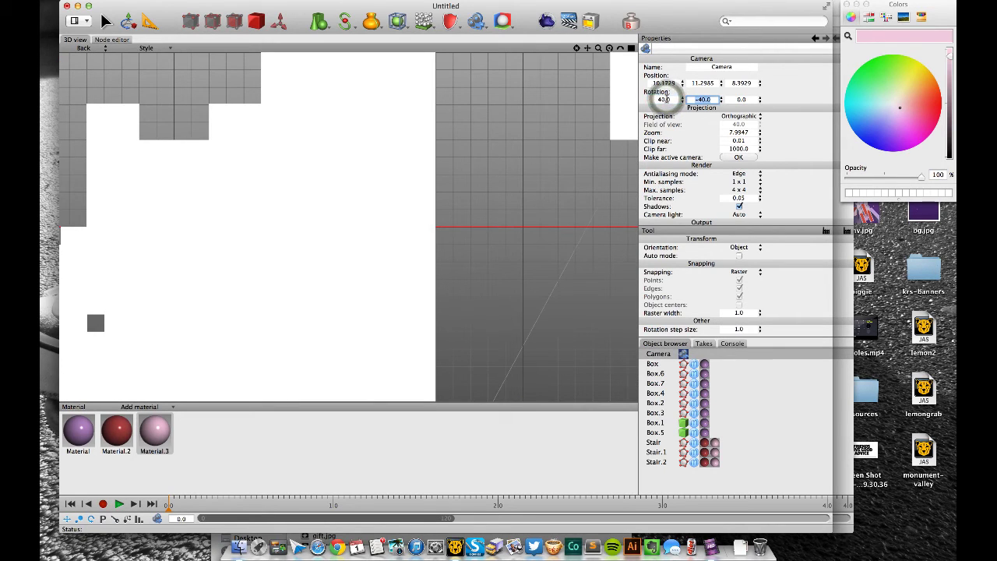
key(Return)
key(1)
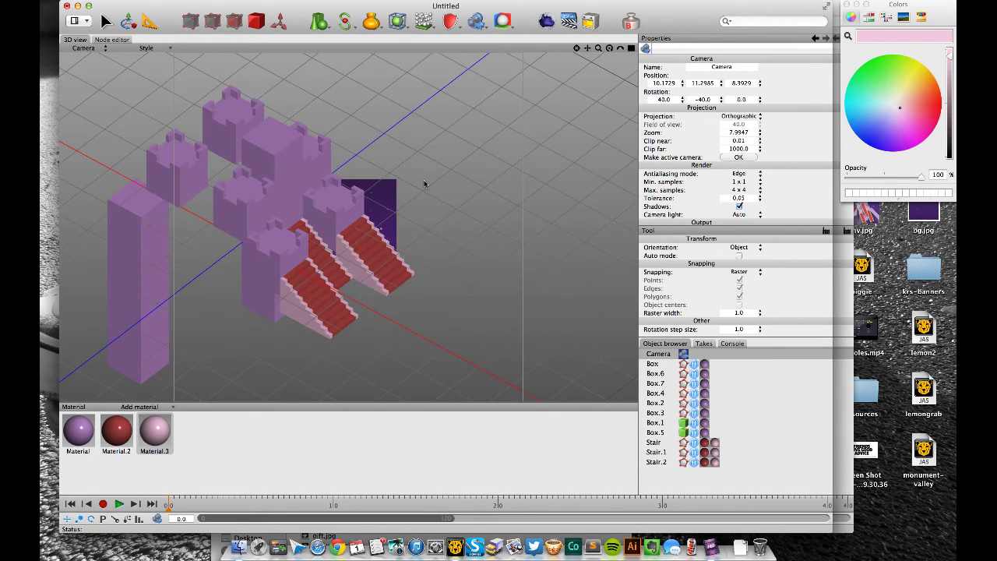
Reframe the castle slightly closer and set the camera's rotation to 55 horizontally and -40 vertically
alt+middle_drag(426, 182, 488, 193)
alt+right_drag(477, 201, 480, 202)
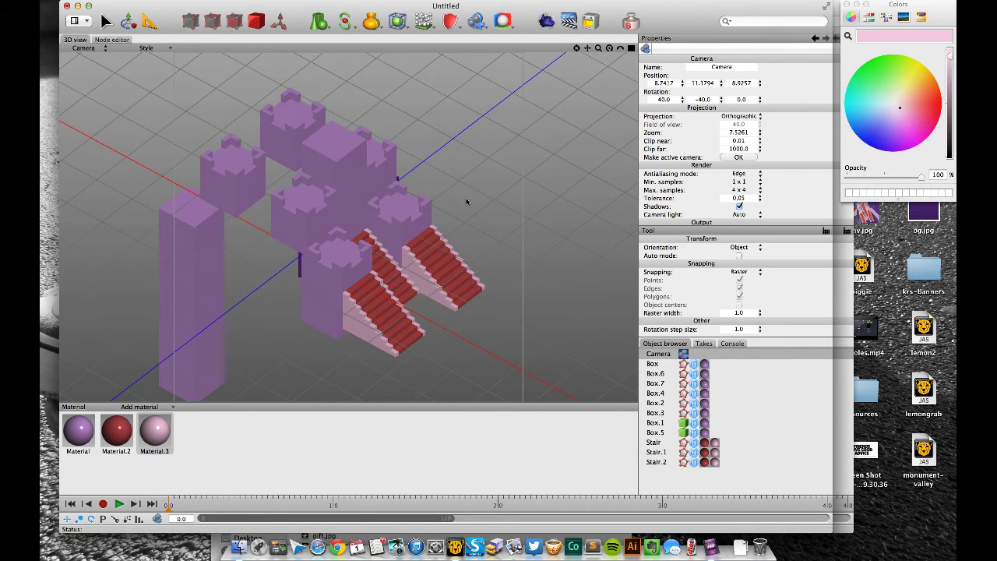
alt+middle_drag(465, 201, 468, 206)
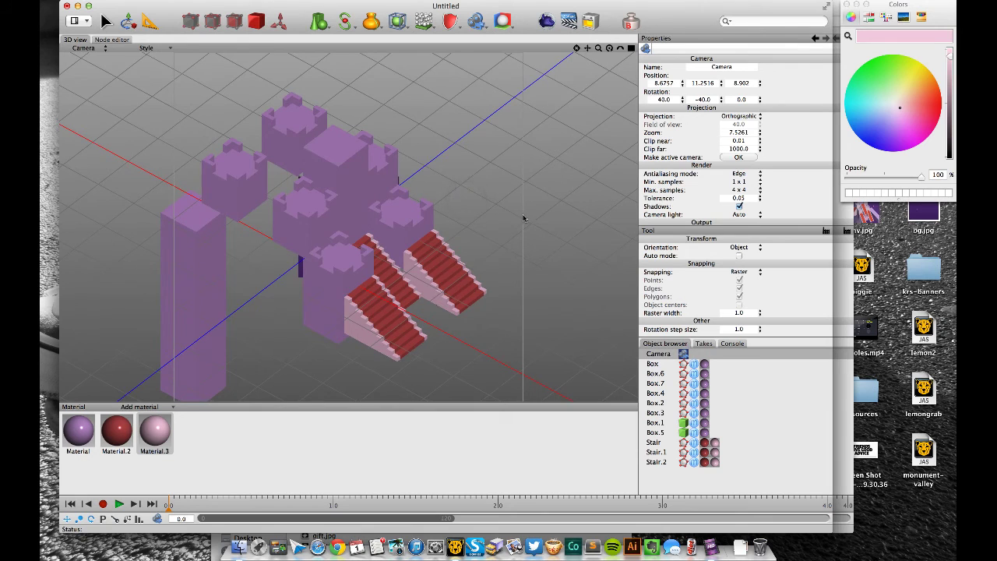
alt+drag(524, 218, 502, 215)
right_drag(502, 217, 506, 221)
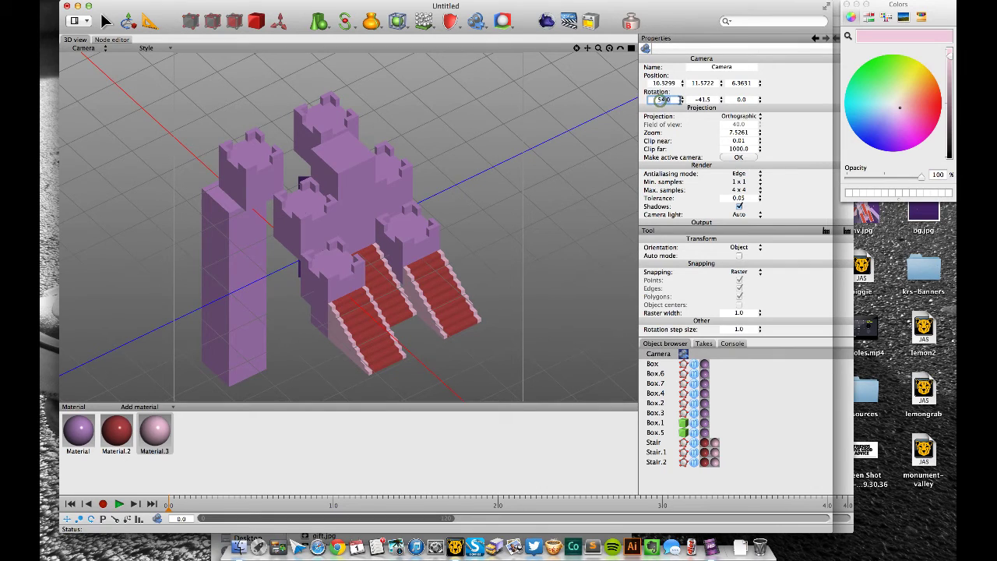
text(55)
key(Tab)
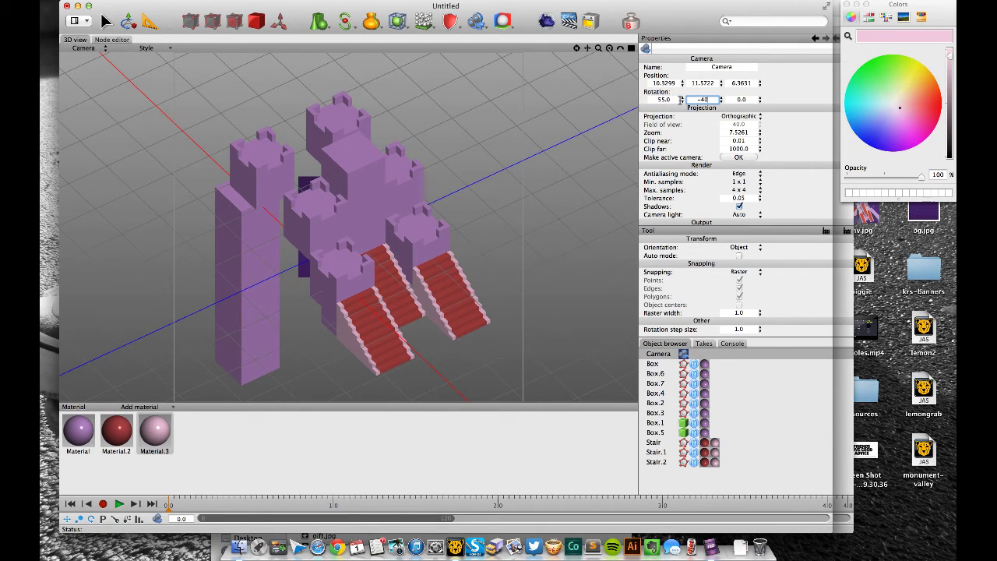
key(Return)
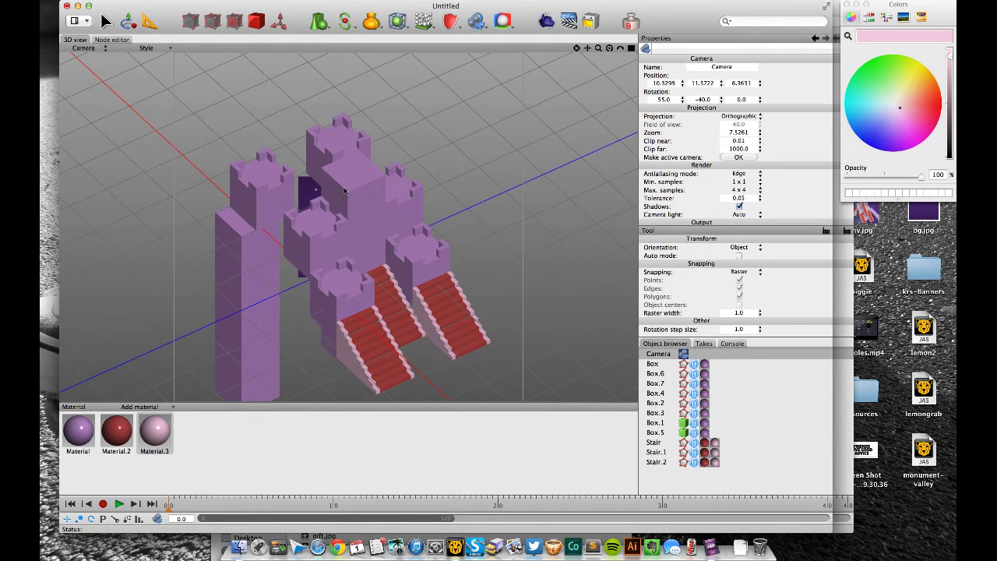
Lower the central 5-unit-high pillar between the towers to Y -2 and clear the selection
click(345, 190)
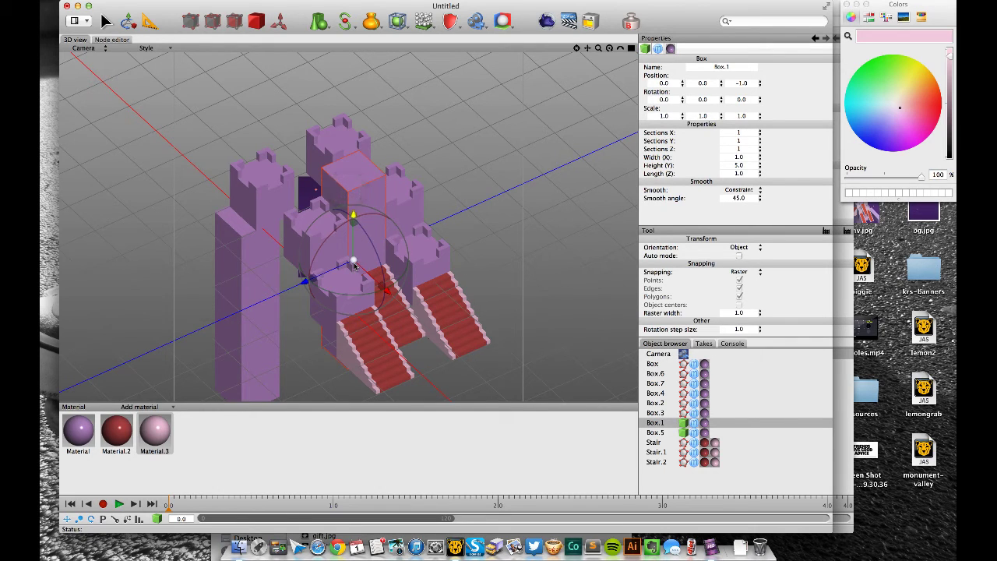
drag(353, 221, 351, 332)
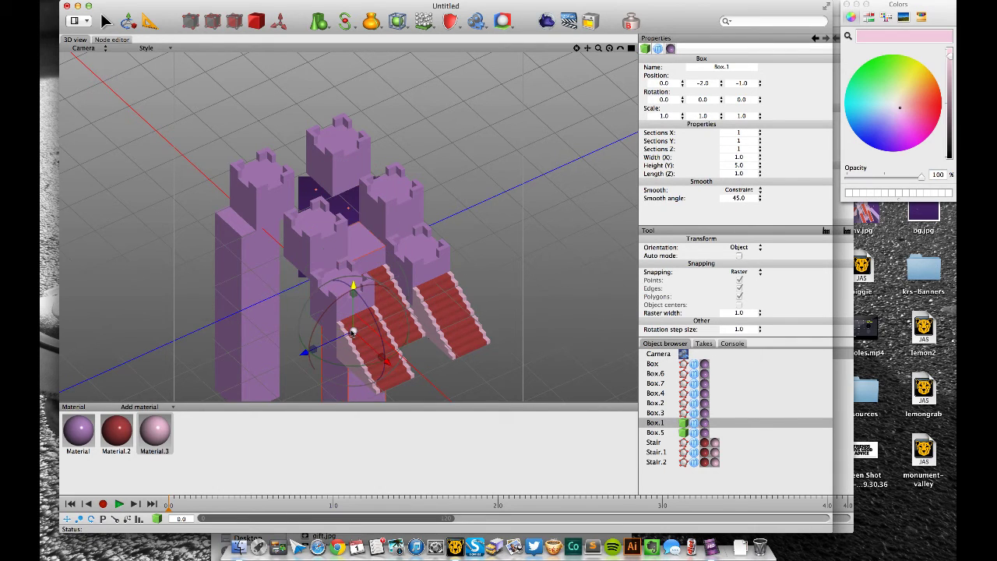
click(347, 184)
click(460, 145)
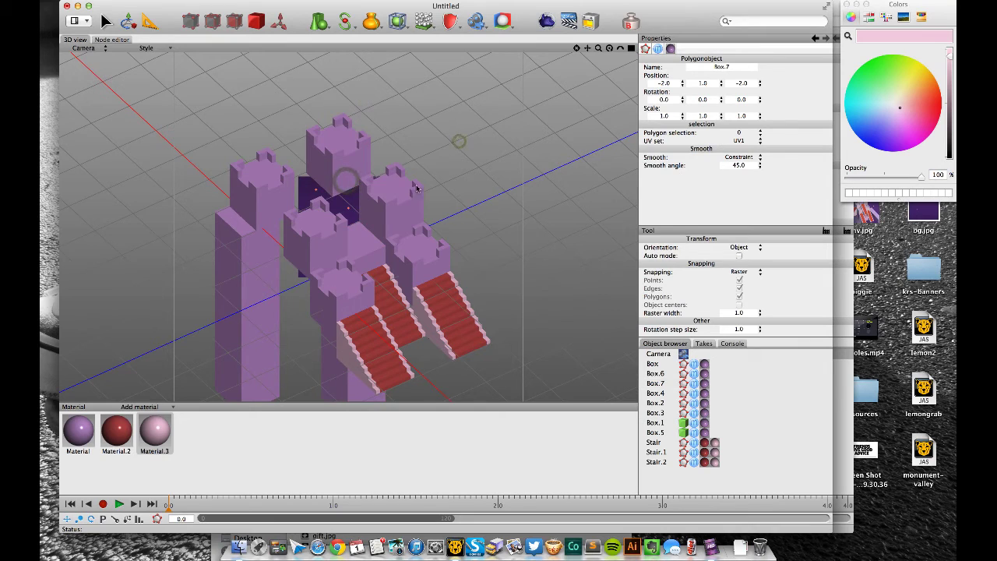
Add a Sky Light to the scene and render the castle with it
click(658, 355)
click(476, 22)
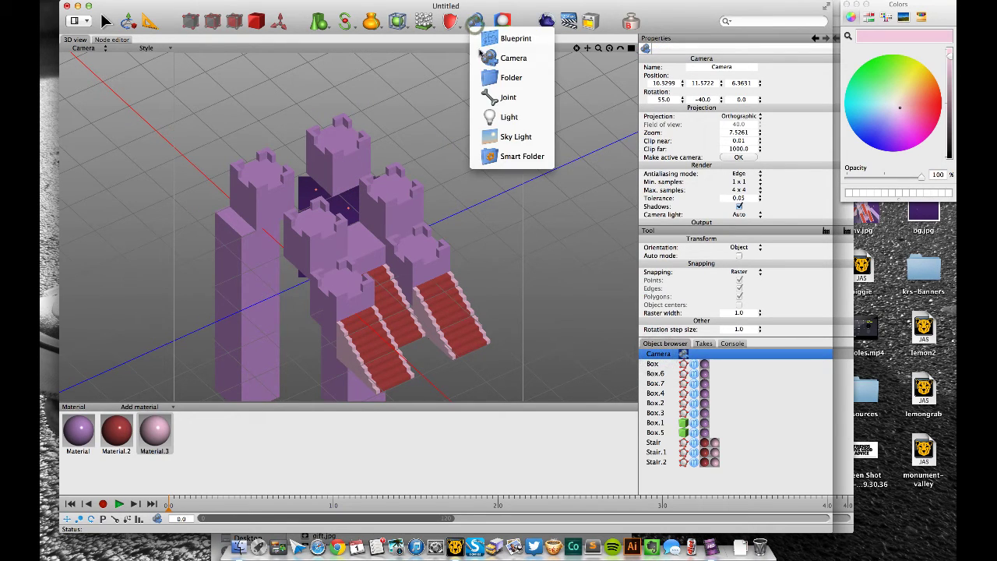
click(508, 137)
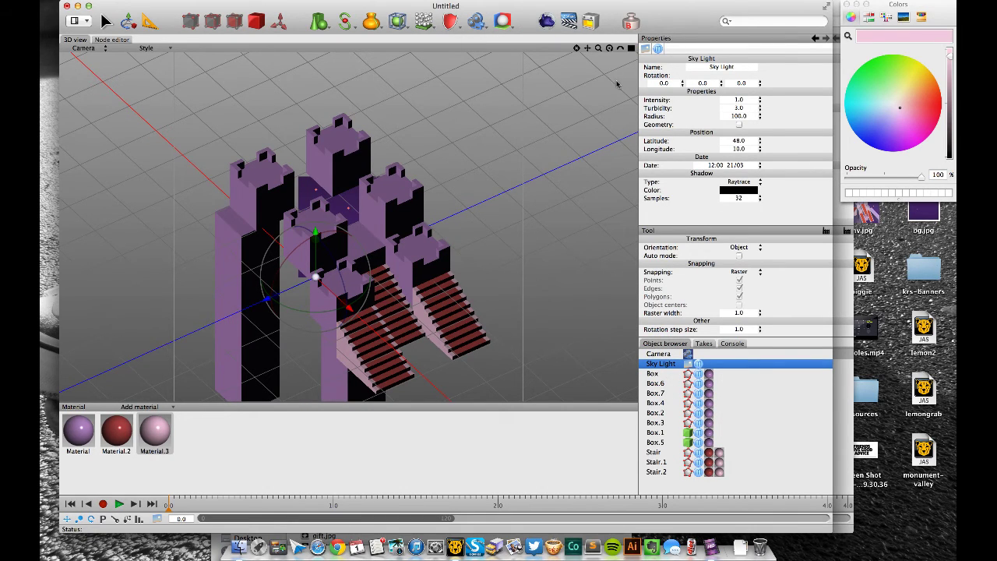
click(545, 21)
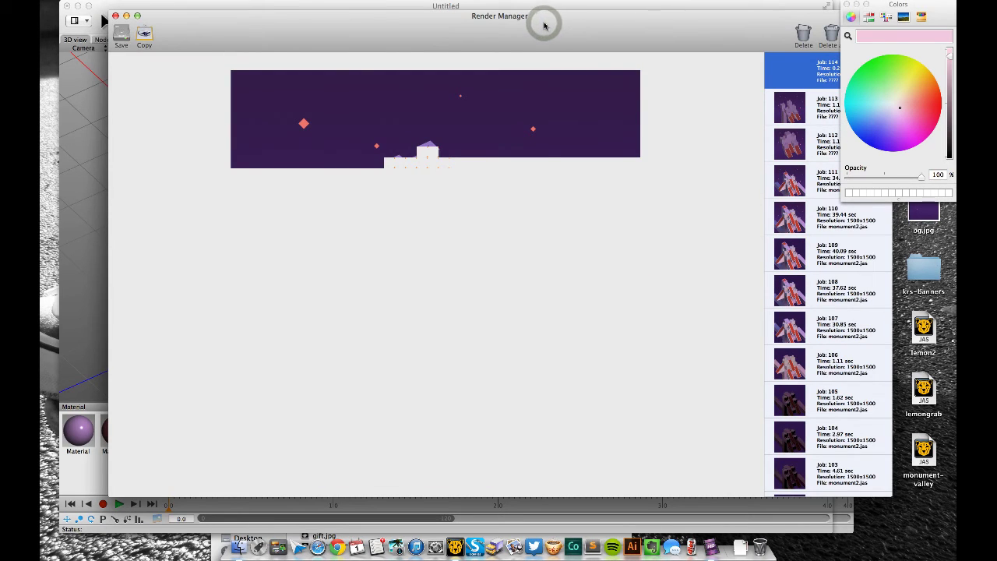